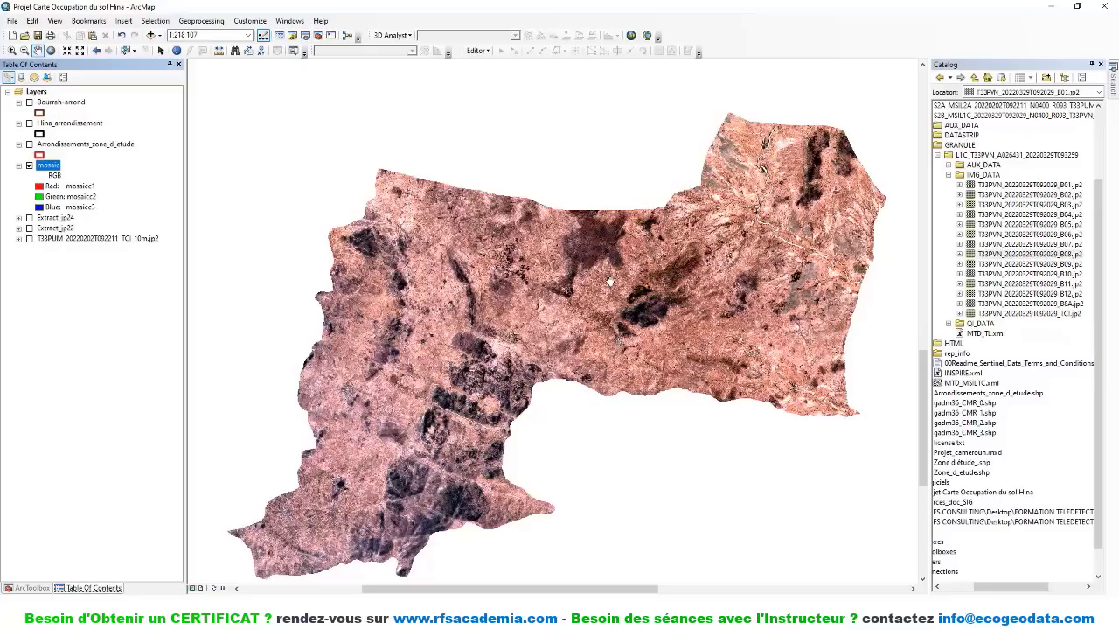
- Display the Image Classification toolbar in the map window
right_click(402, 19)
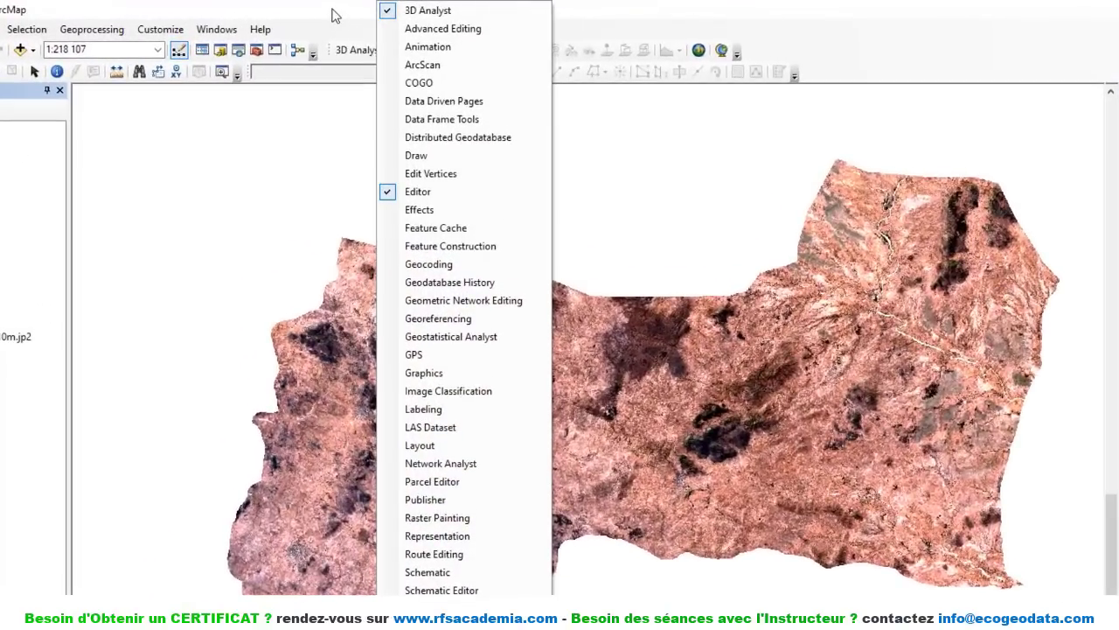
click(375, 10)
right_click(595, 37)
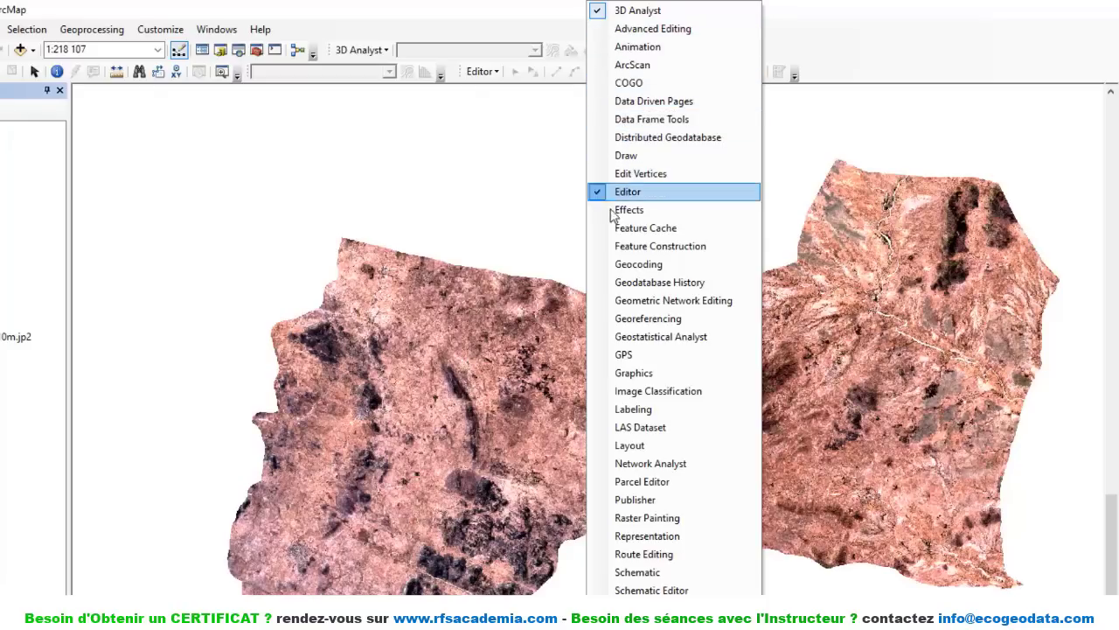
click(640, 395)
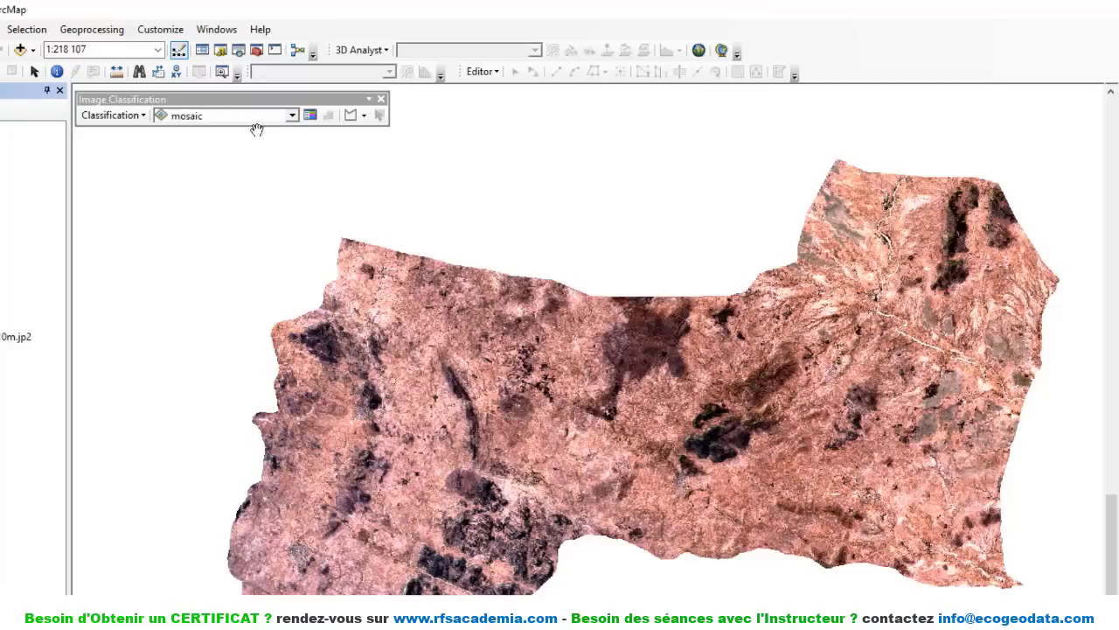
- Set mosaic as the layer to classify and place the Training Sample Manager just below the Image Classification toolbar
click(292, 116)
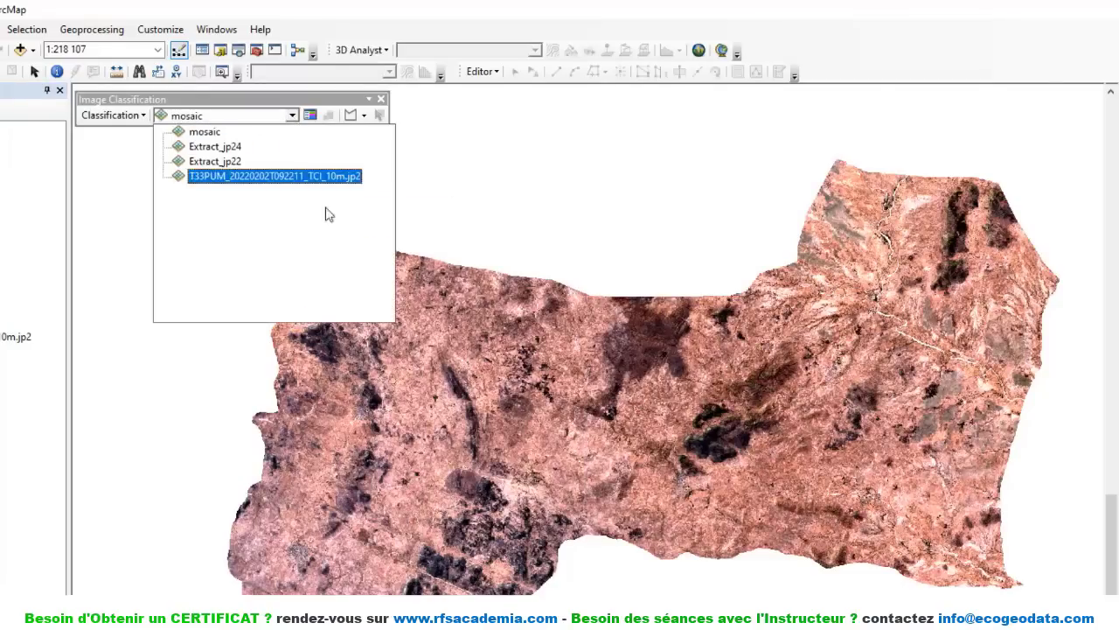
click(208, 132)
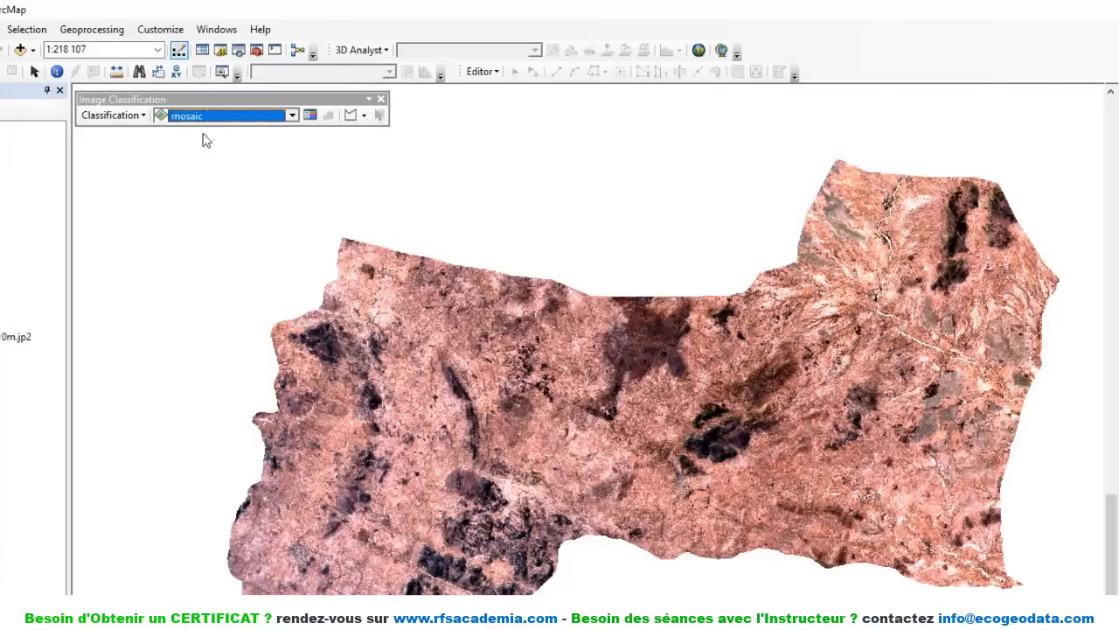
click(310, 115)
drag(583, 348, 209, 149)
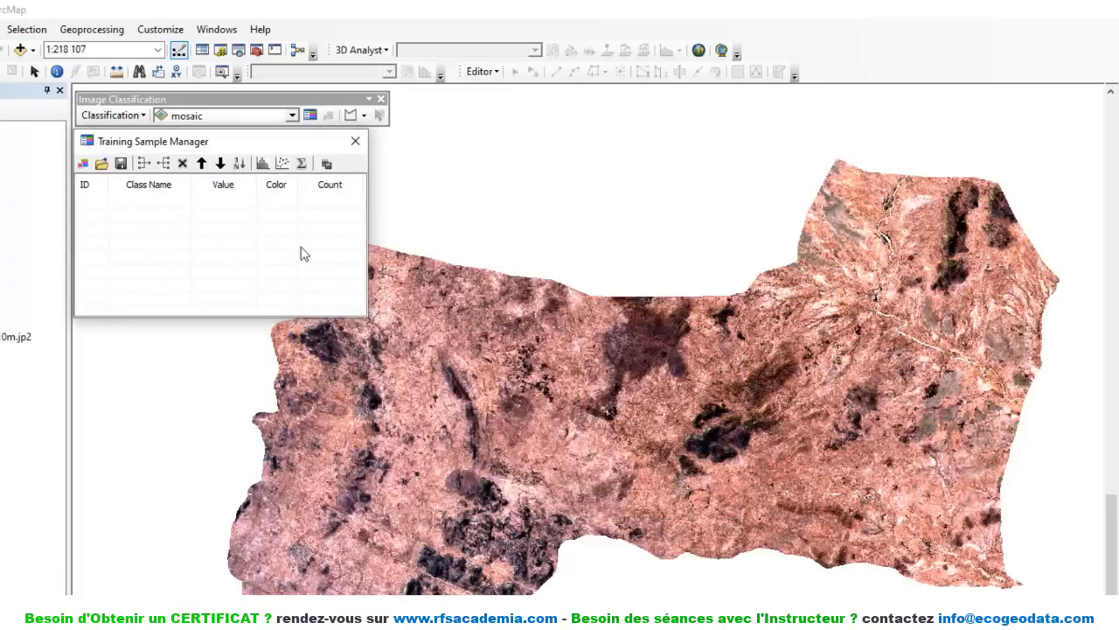
- Draw a six-vertex polygon training sample of about 14 pixels inside the pale watercourse beside the dark hills
drag(483, 369, 551, 394)
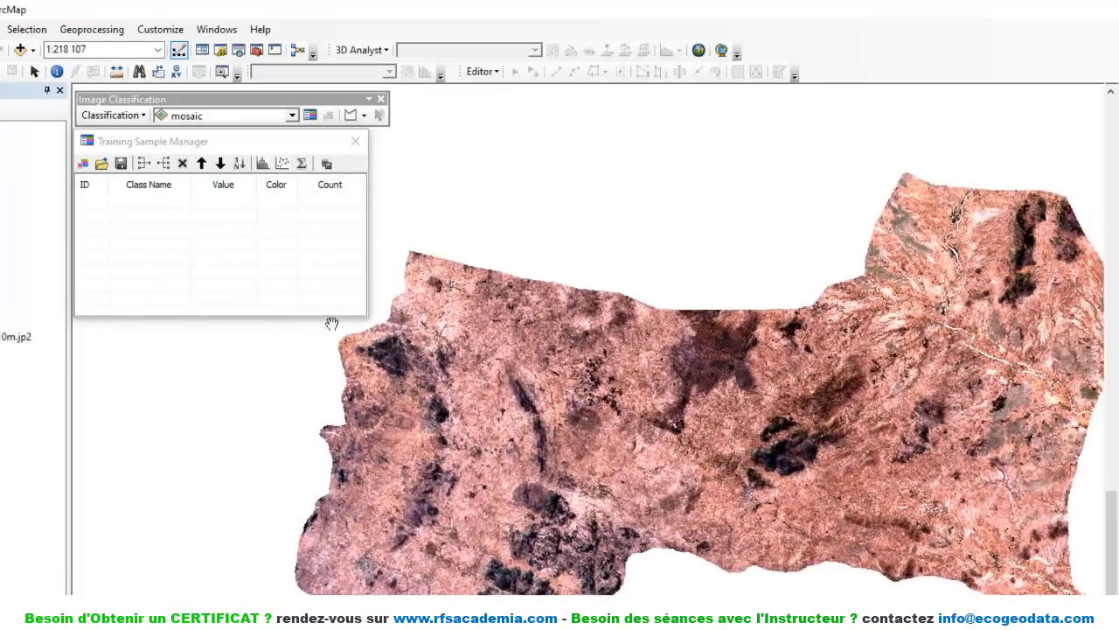
scroll(500, 427, up, 4)
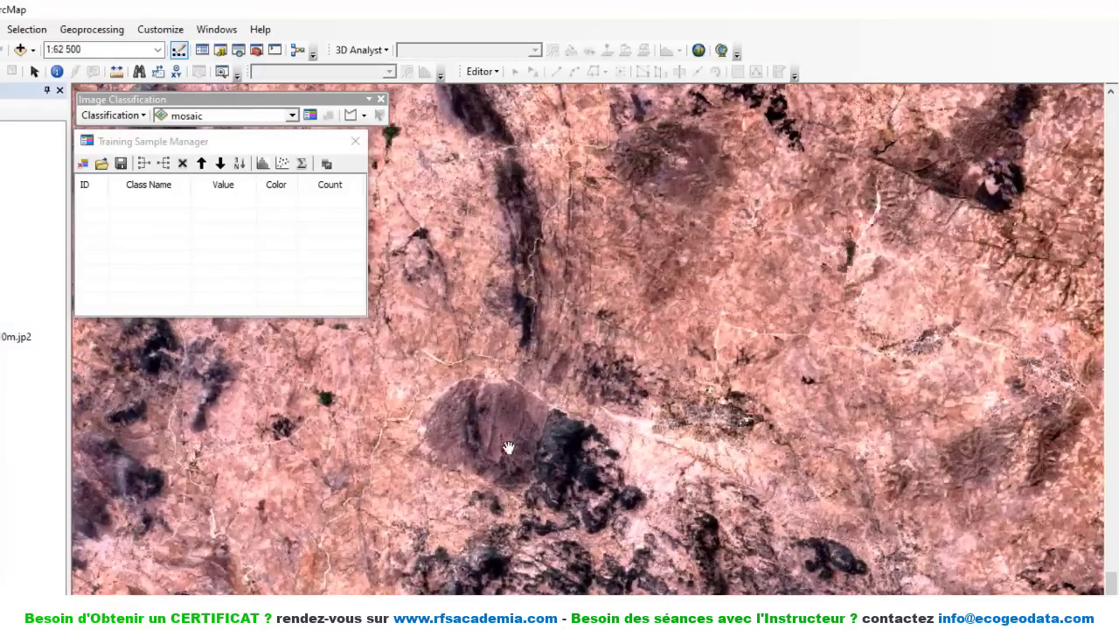
drag(507, 449, 612, 409)
drag(604, 498, 552, 372)
scroll(664, 481, up, 3)
scroll(671, 485, up, 2)
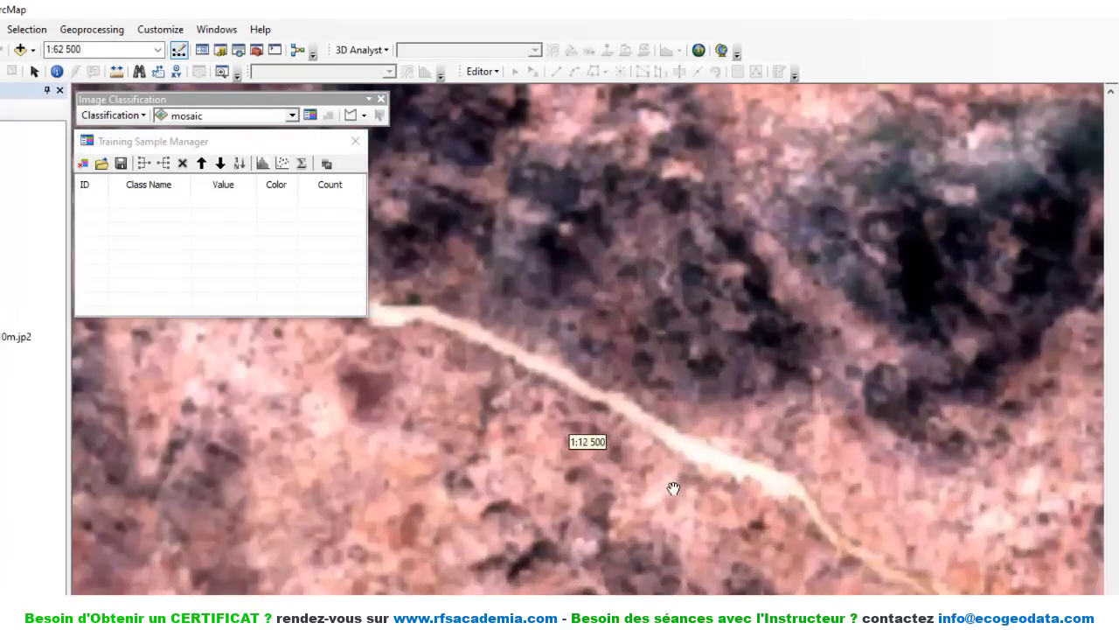
scroll(629, 446, up, 2)
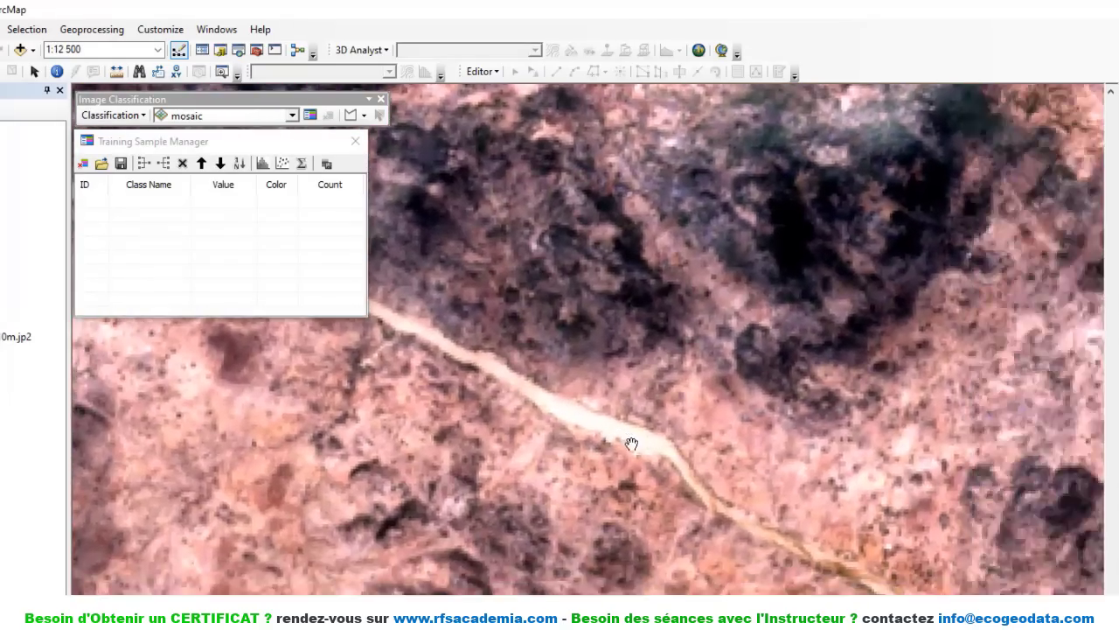
click(364, 116)
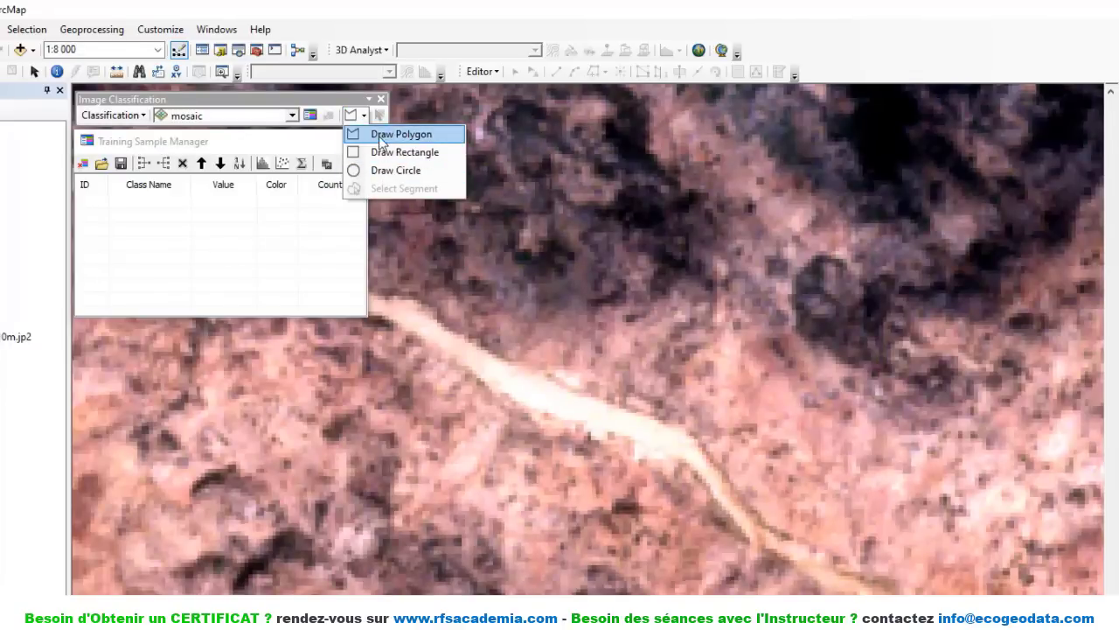
click(381, 137)
scroll(526, 390, down, 2)
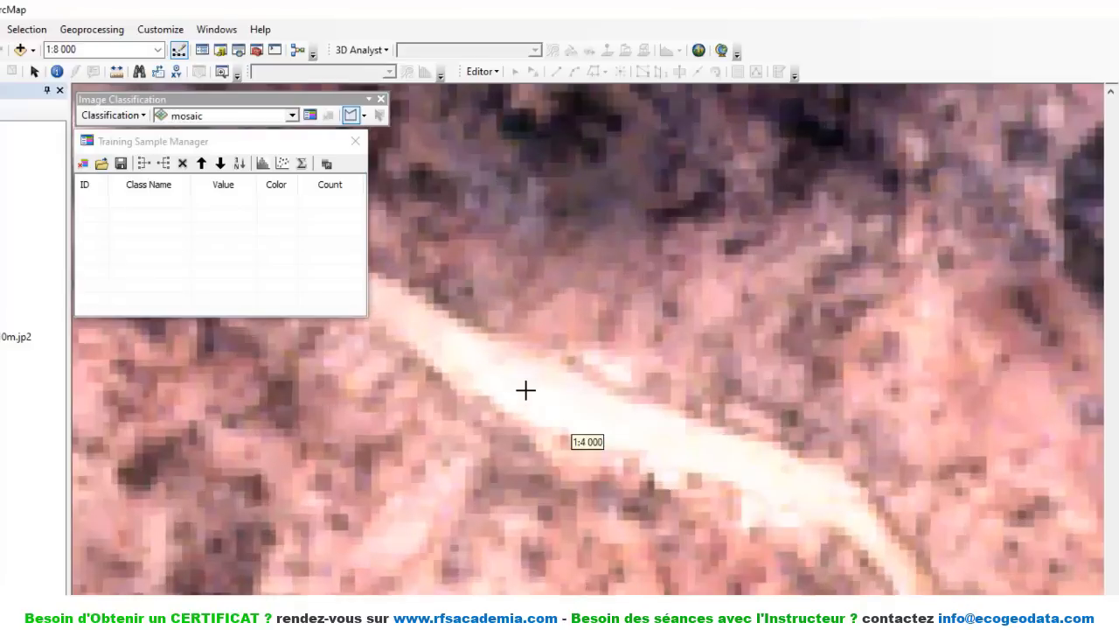
scroll(512, 382, down, 1)
click(457, 361)
click(484, 408)
click(527, 433)
click(590, 429)
click(581, 390)
double_click(483, 348)
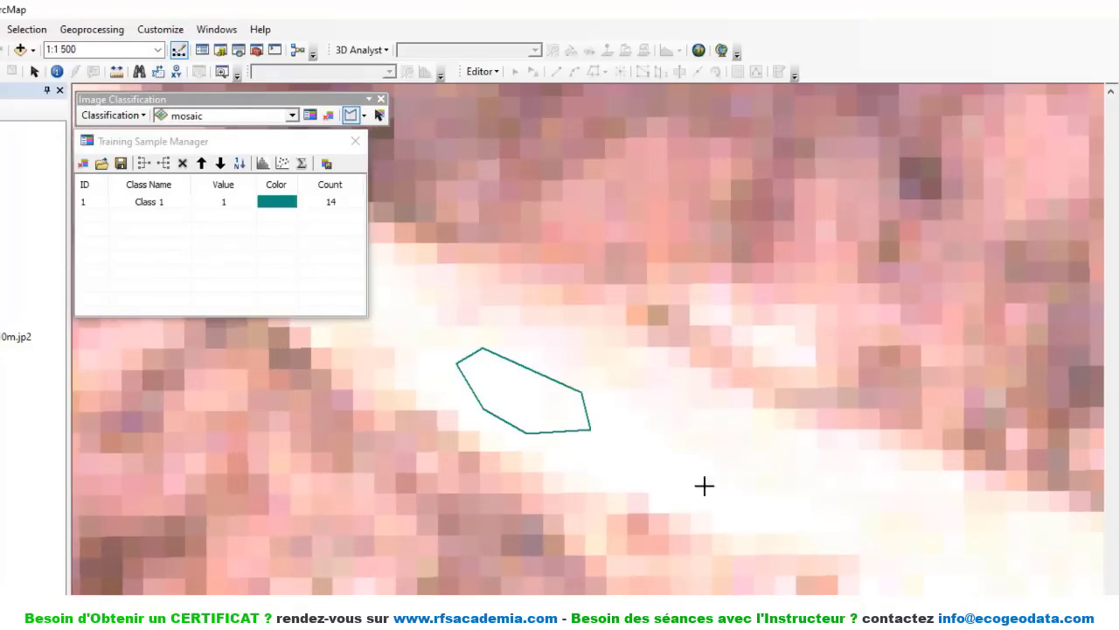
- Draw two more four-vertex polygon samples, about 9 and 5 pixels, southeast of the first along the same watercourse
click(755, 494)
click(804, 522)
click(862, 485)
double_click(762, 464)
click(1010, 546)
click(1062, 594)
click(1084, 592)
double_click(1071, 548)
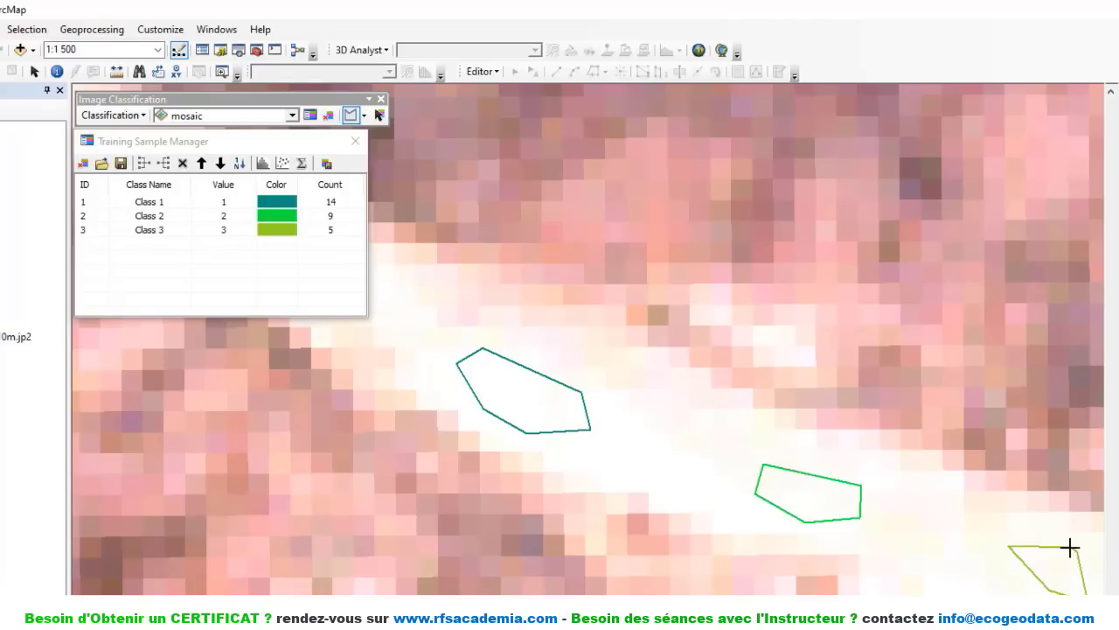
- Draw a seven-vertex polygon sample of about 8 pixels in the narrower watercourse section northwest of the existing samples
scroll(1067, 549, up, 4)
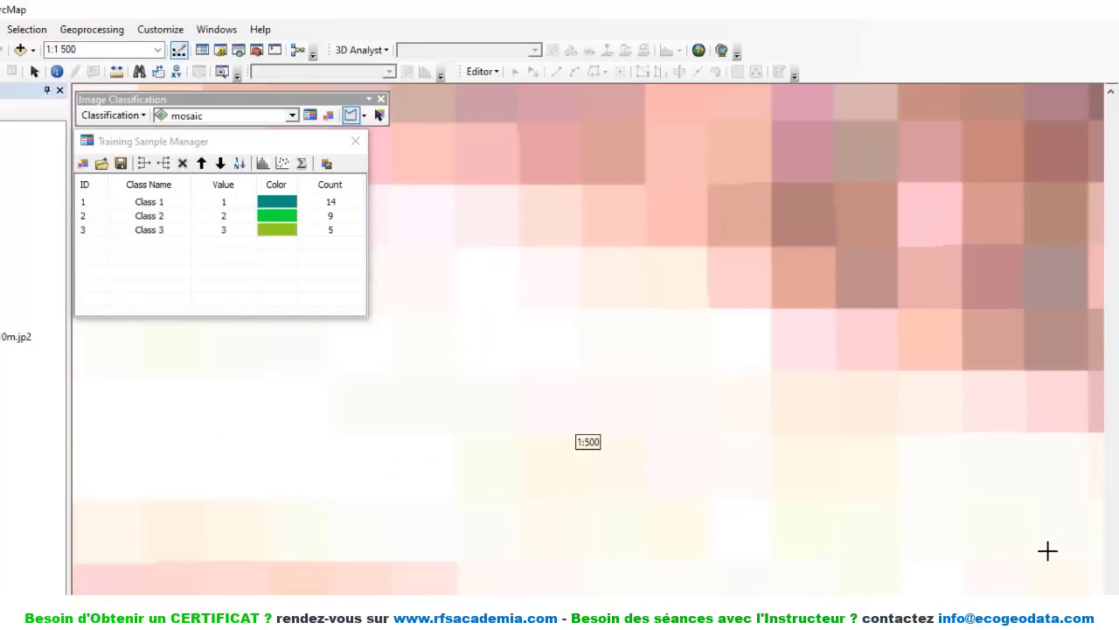
scroll(1044, 550, down, 4)
scroll(1039, 549, down, 5)
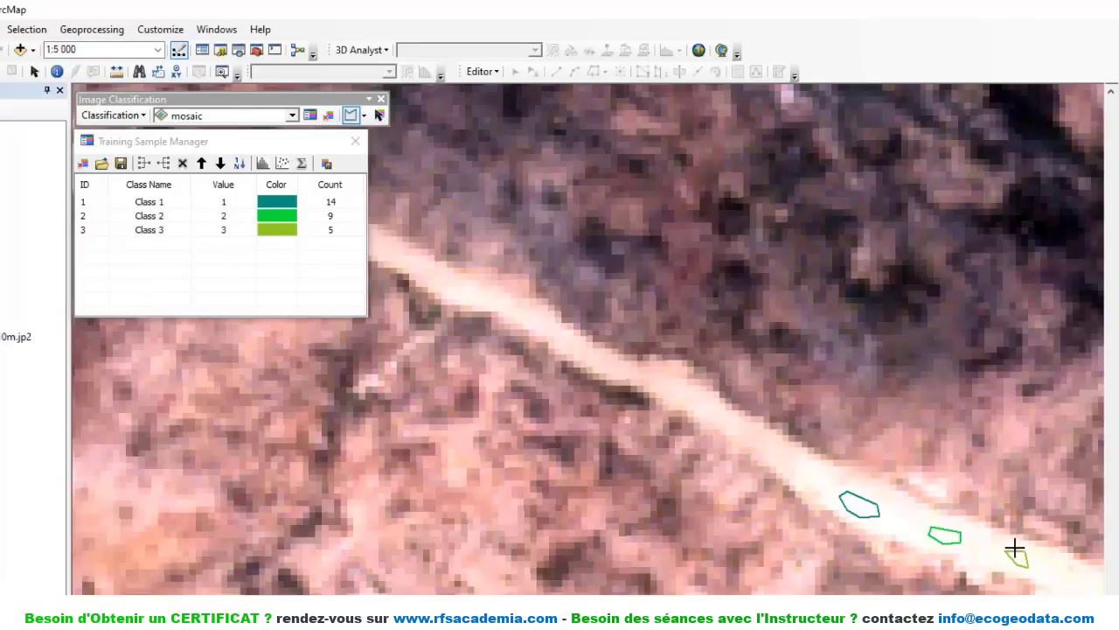
scroll(626, 379, up, 4)
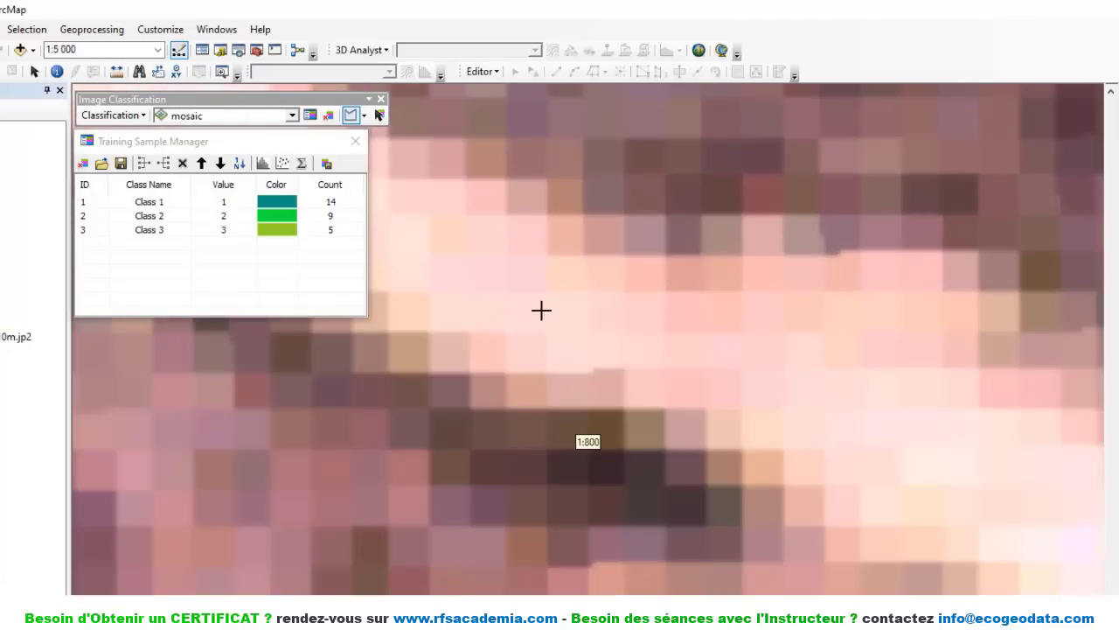
click(569, 334)
click(631, 368)
click(706, 384)
click(793, 358)
click(737, 309)
click(607, 310)
double_click(508, 268)
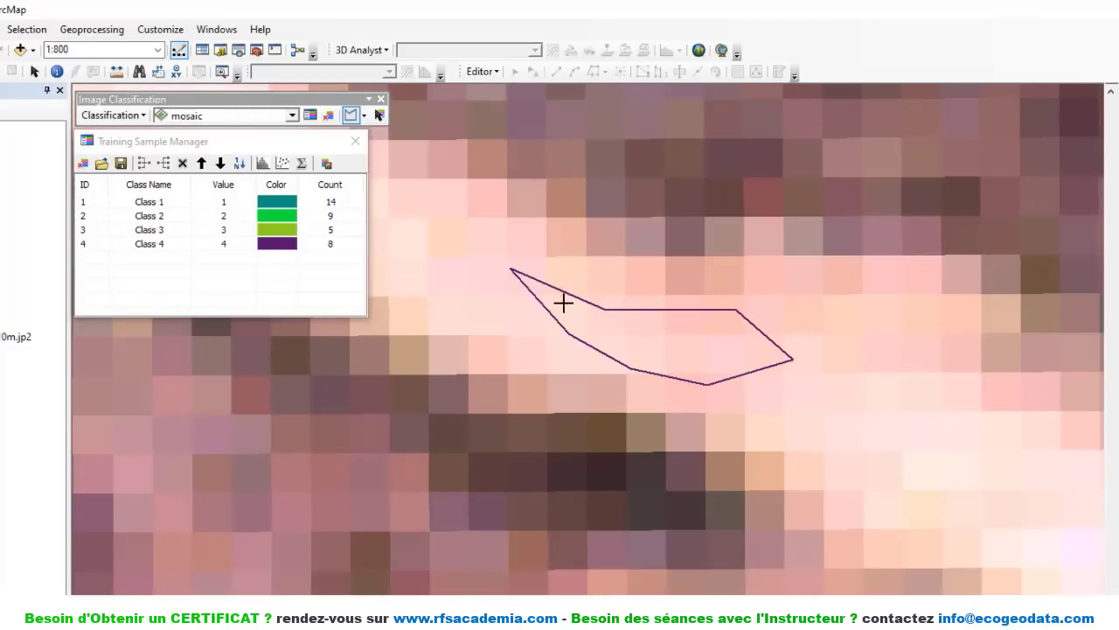
- Draw an elongated five-vertex polygon sample of about 11 pixels in the pale channel further northwest of the previous one
scroll(565, 300, down, 4)
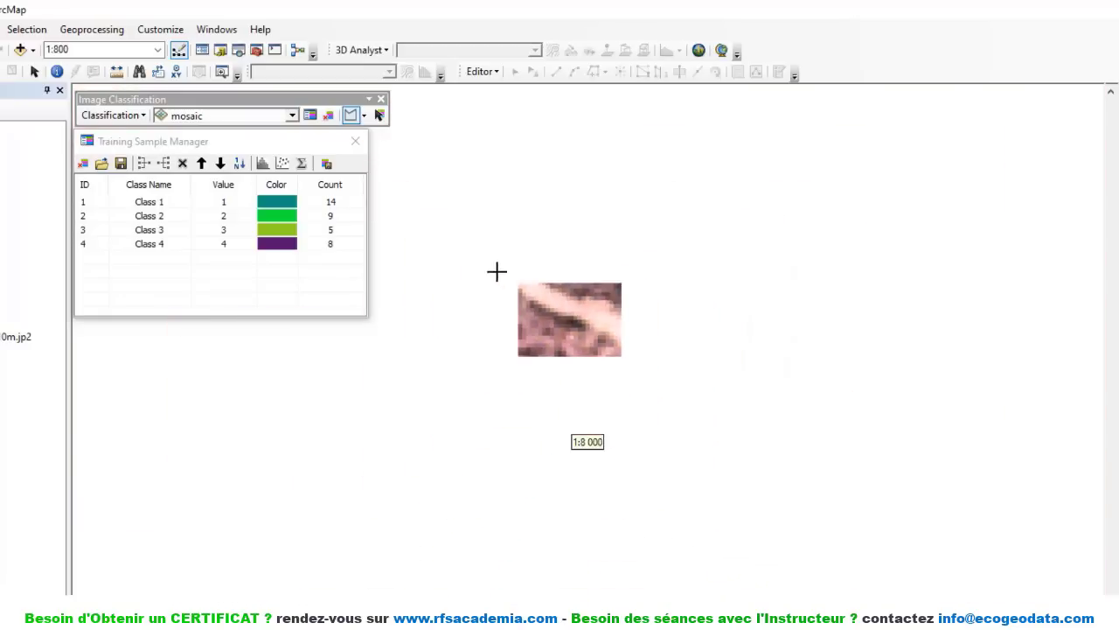
scroll(439, 237, up, 4)
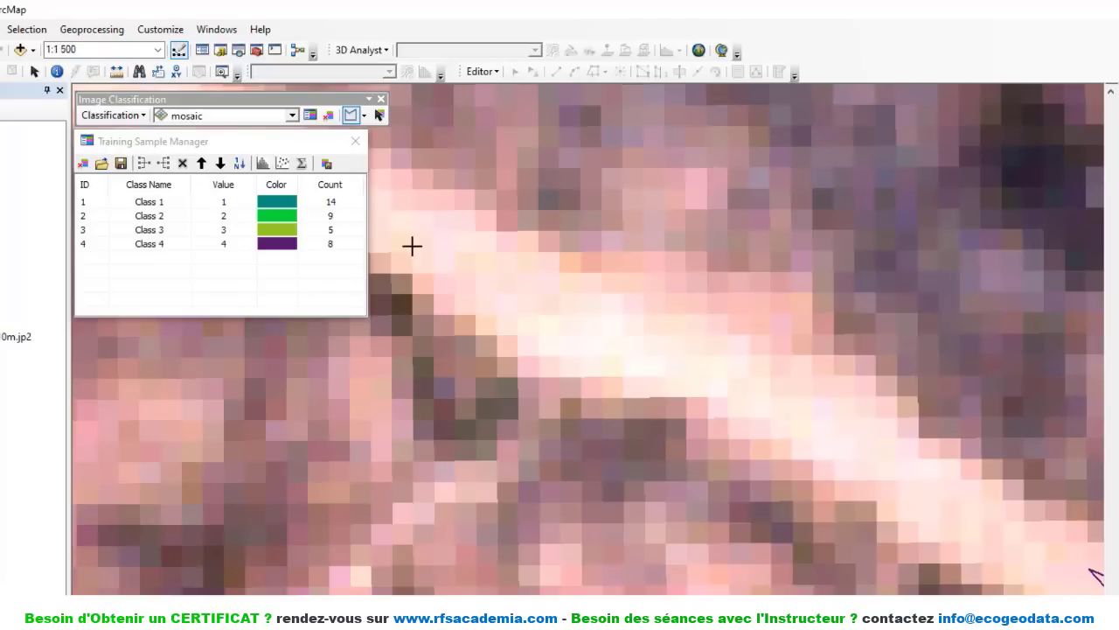
click(408, 232)
click(437, 271)
click(549, 316)
click(581, 307)
double_click(459, 235)
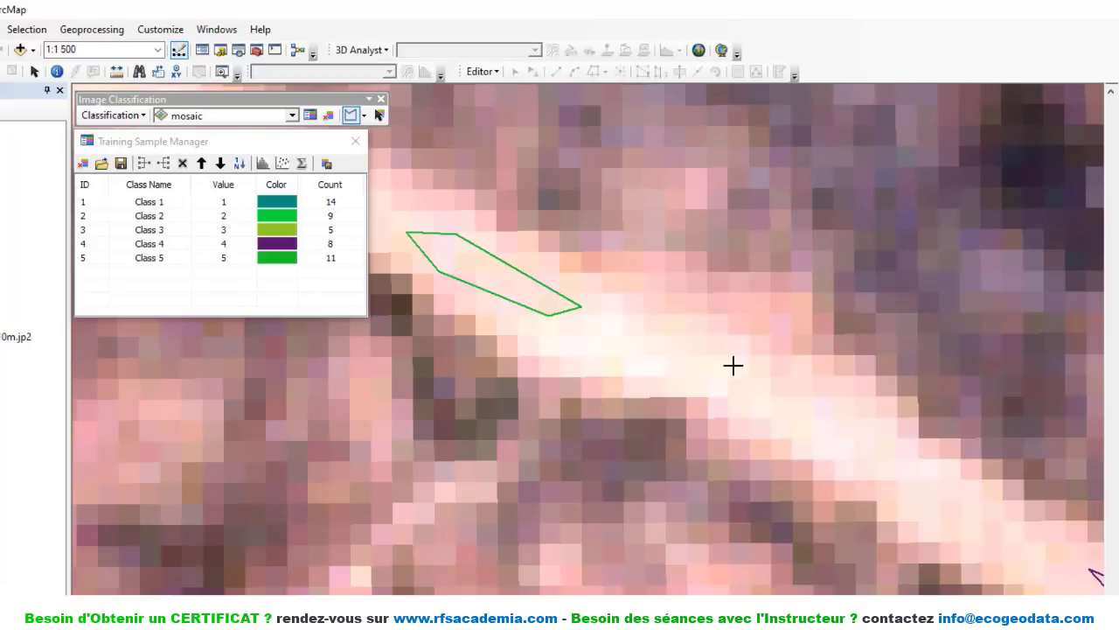
- Add a sixth watercourse sample as a five-vertex polygon of about 10 pixels on another stretch of the channel
scroll(803, 408, down, 4)
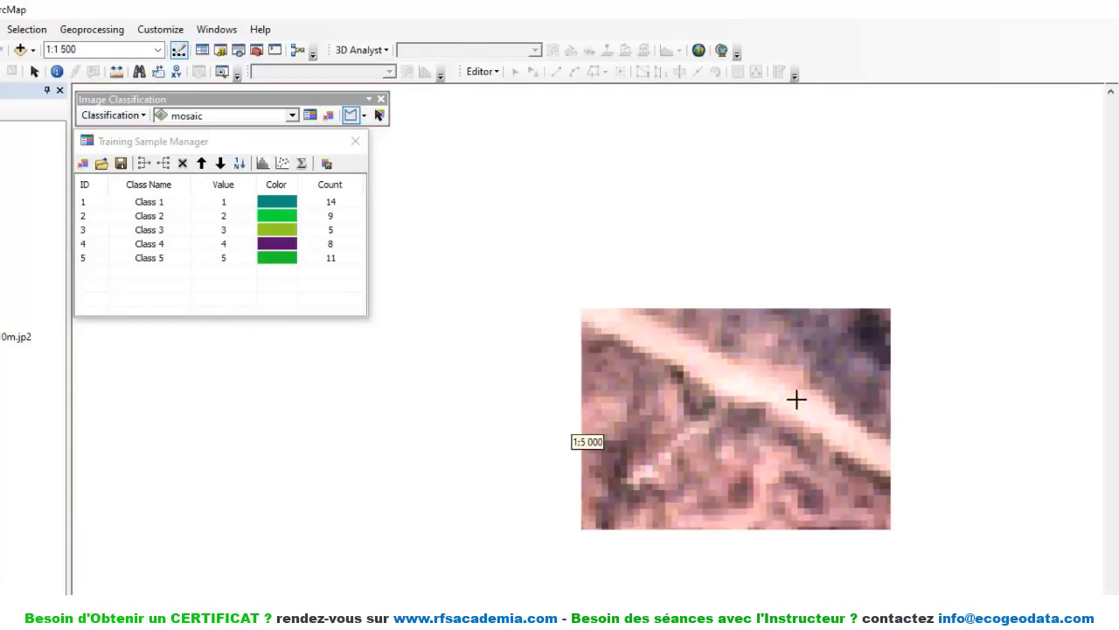
scroll(674, 340, up, 4)
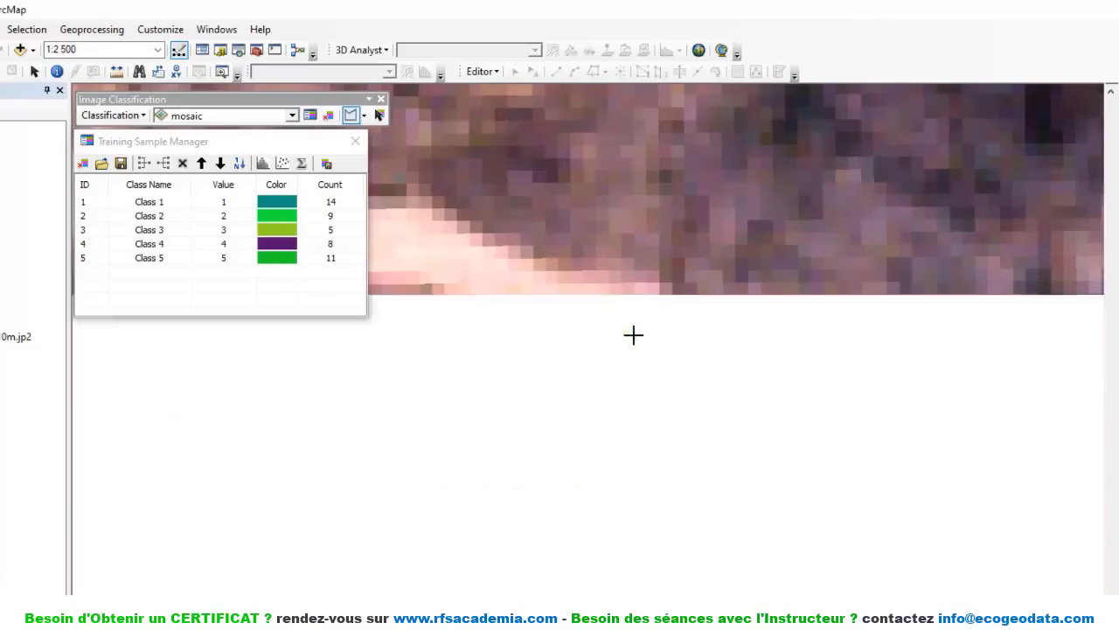
click(634, 335)
click(676, 366)
click(732, 383)
click(696, 342)
double_click(670, 338)
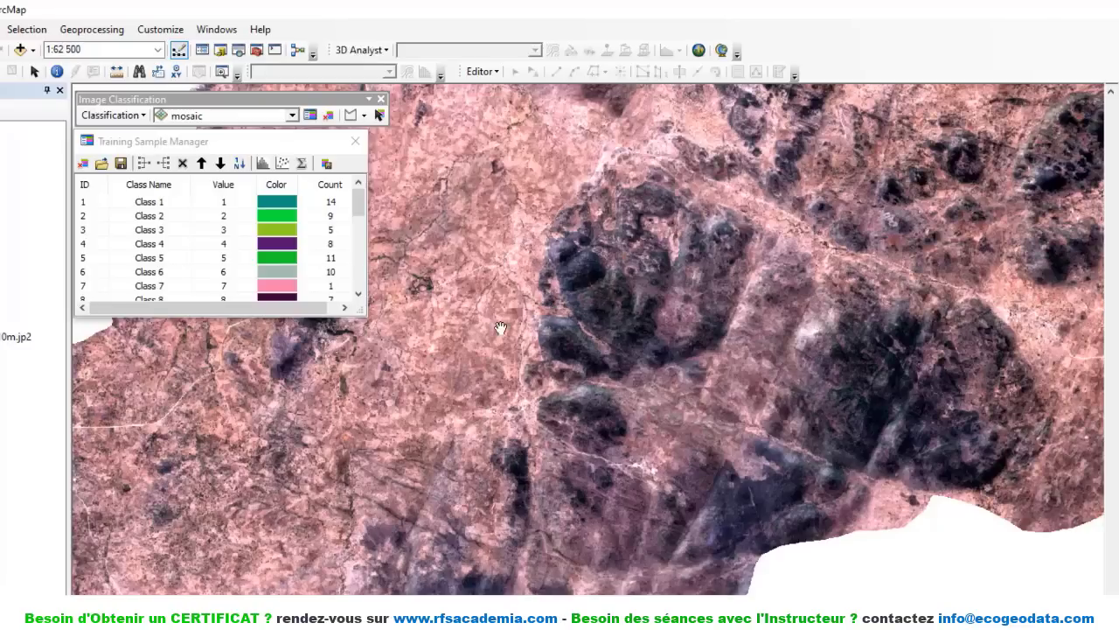
- Enlarge the Training Sample Manager downward so that the full list of watercourse samples fits
drag(500, 327, 682, 412)
drag(546, 621, 632, 562)
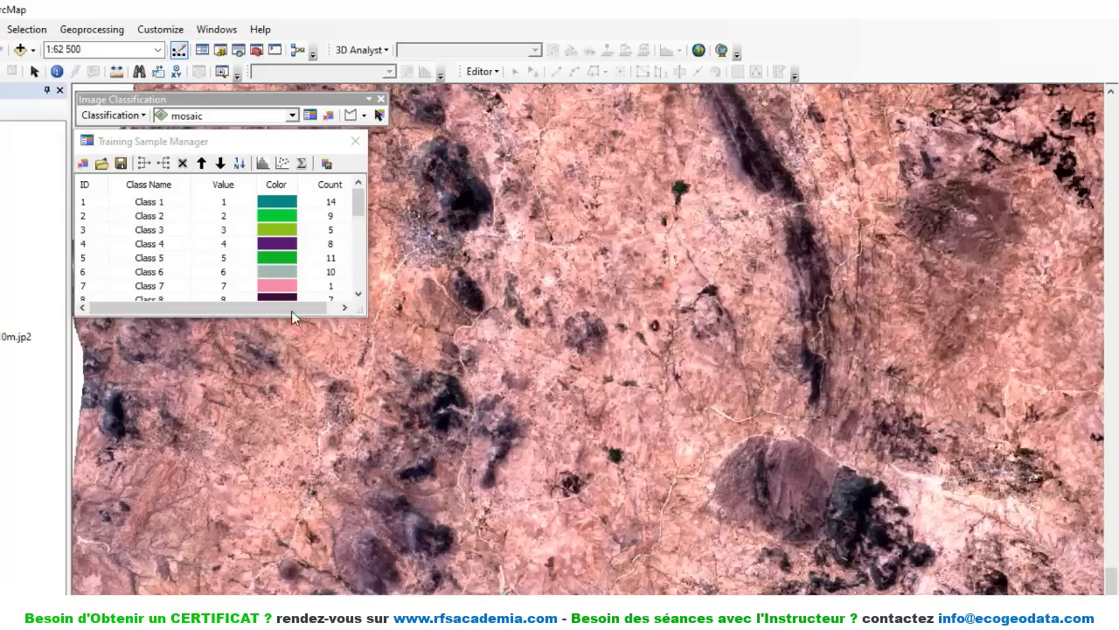
drag(285, 313, 285, 512)
drag(364, 352, 367, 459)
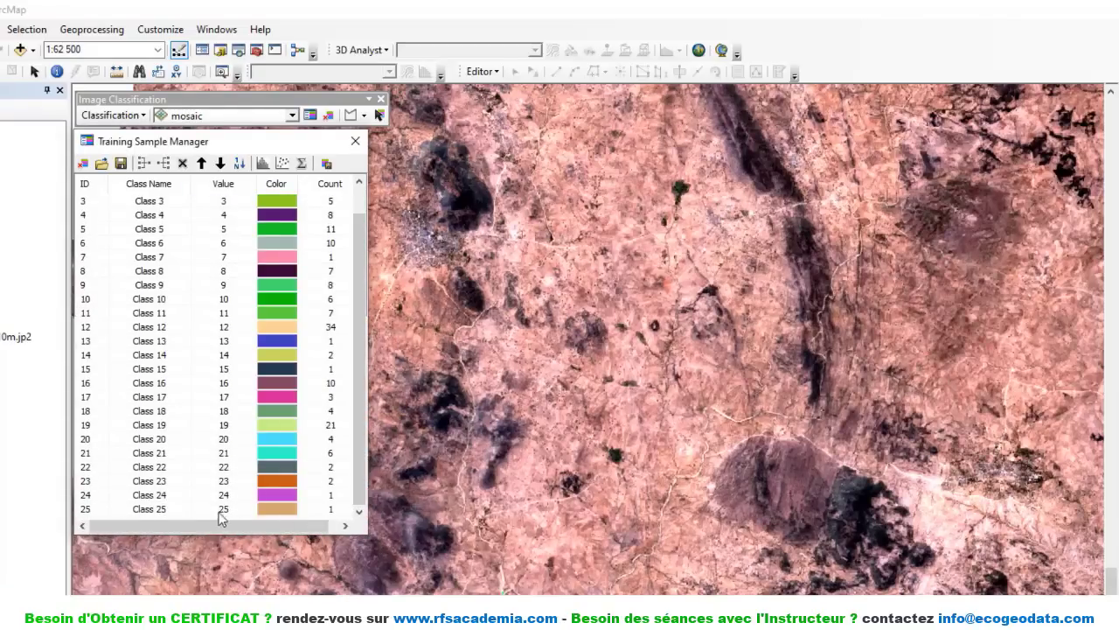
- Merge all 25 training samples into a single class and name it Hydro
drag(236, 531, 152, 197)
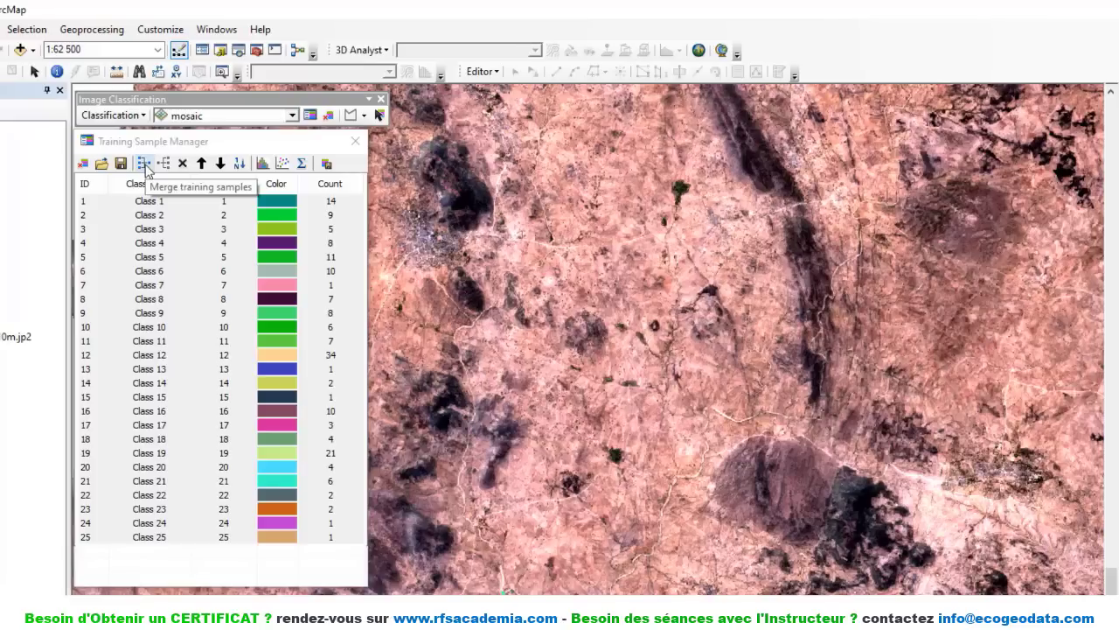
click(145, 167)
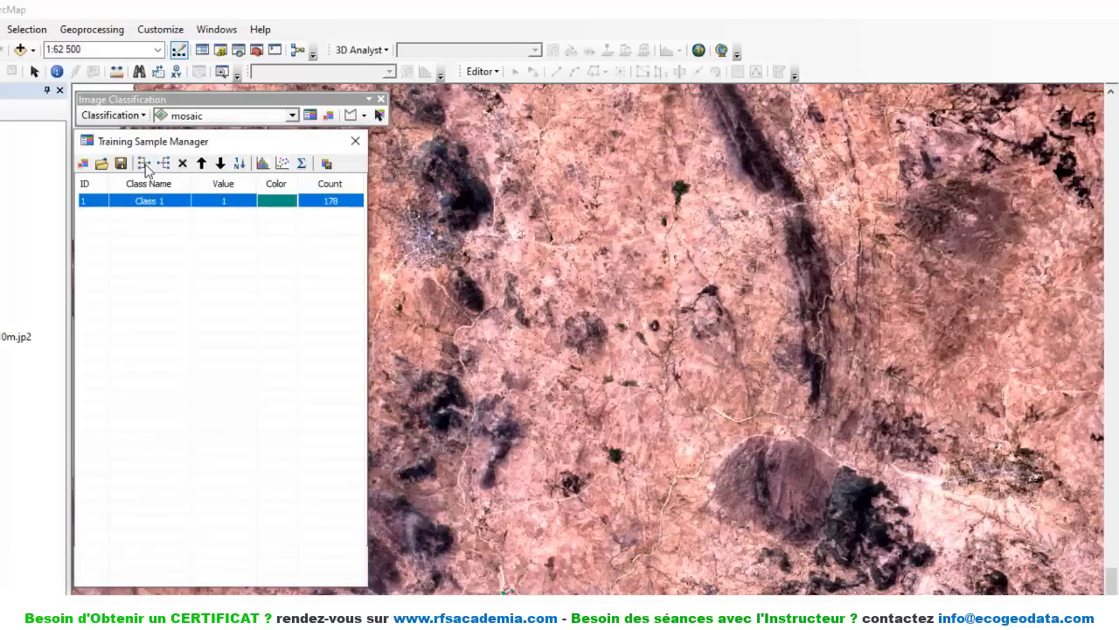
double_click(160, 204)
text(Hydro)
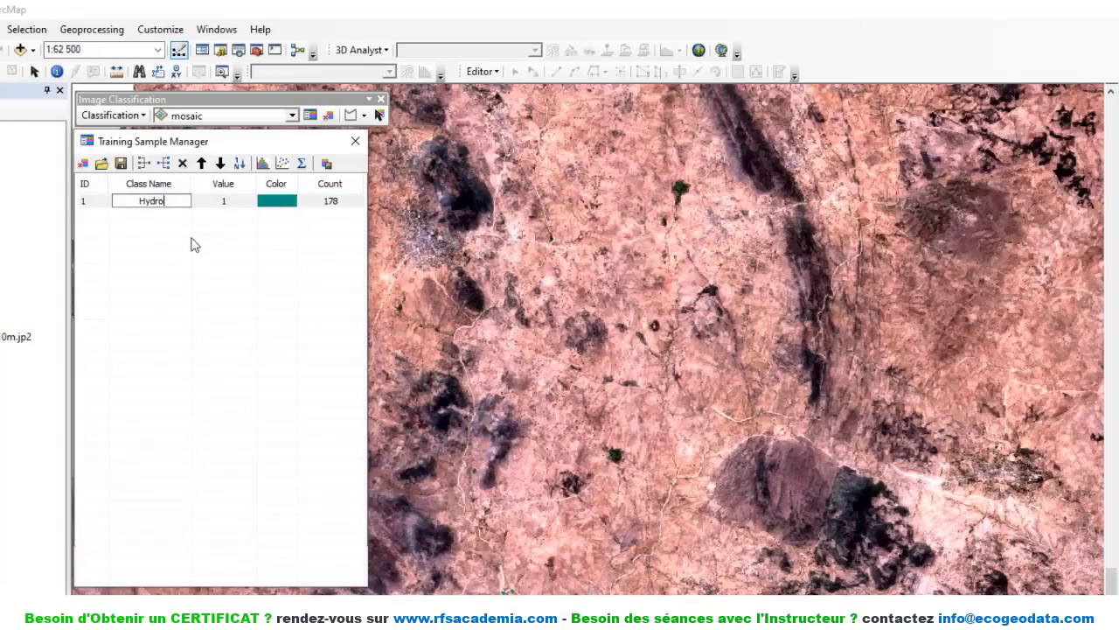
key(Return)
- Draw a four-vertex polygon training sample of about 17 pixels on the bluish built-up area of the town
click(349, 114)
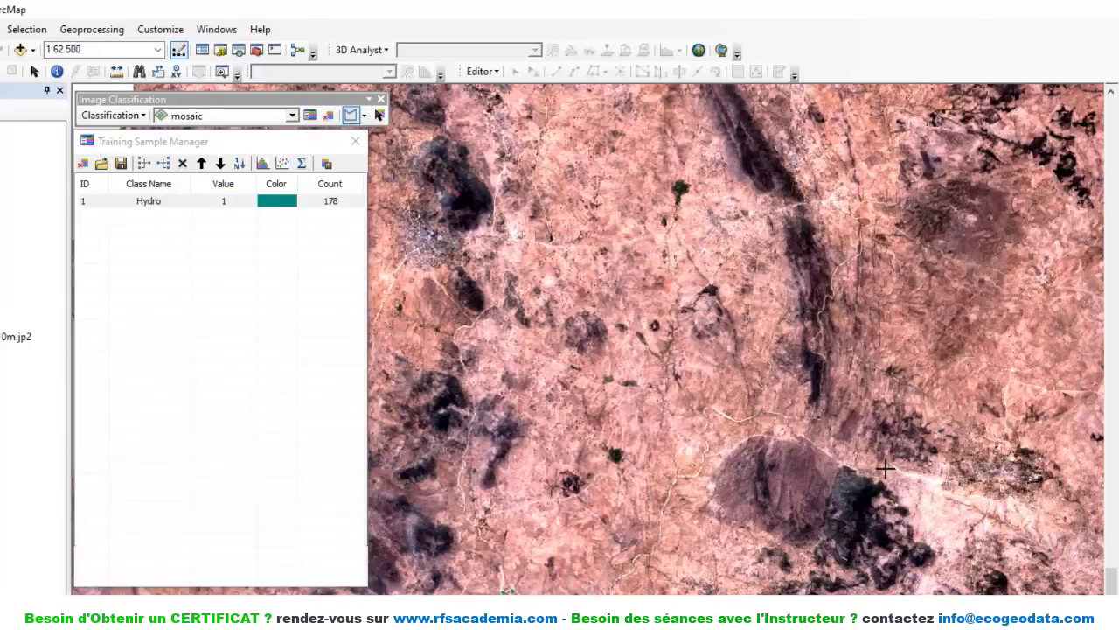
scroll(879, 461, up, 1)
scroll(391, 230, up, 1)
scroll(417, 230, up, 2)
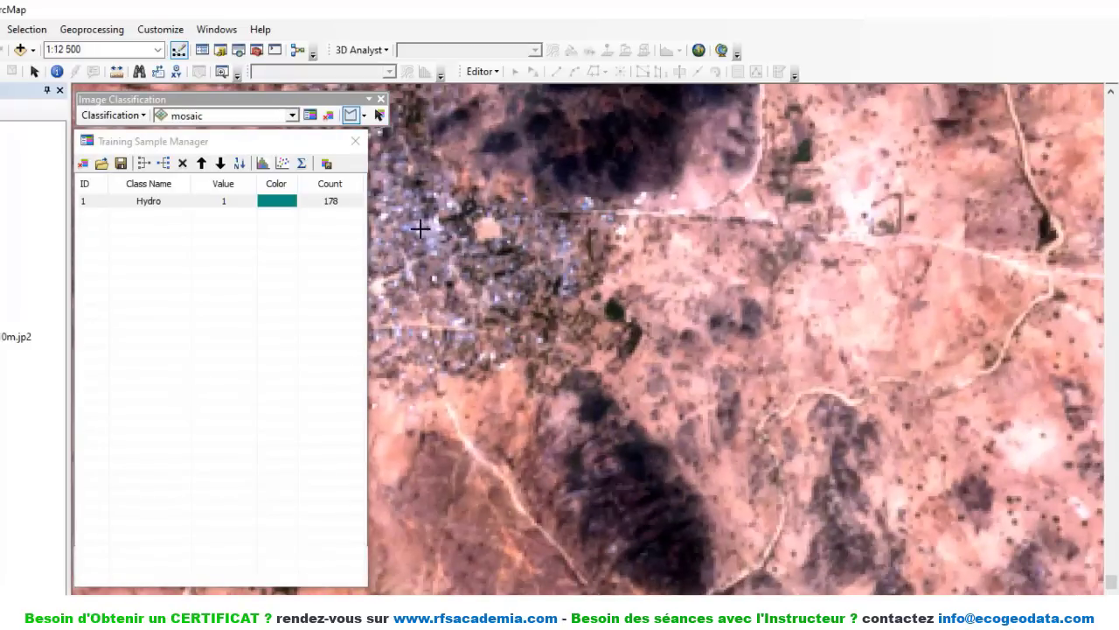
scroll(425, 230, up, 2)
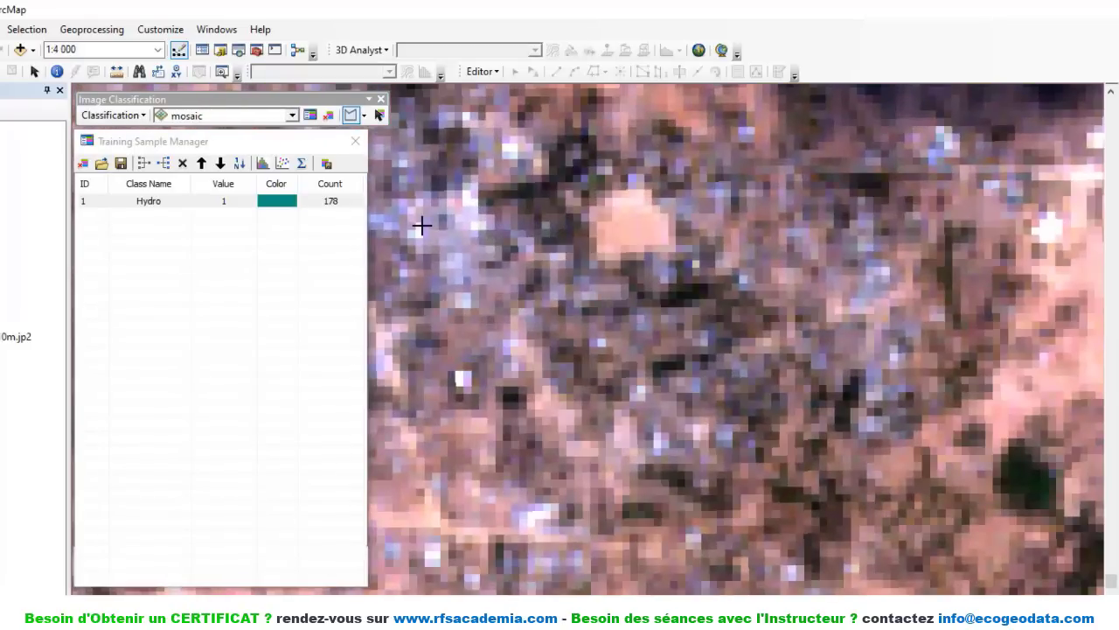
click(422, 226)
click(446, 253)
click(468, 237)
double_click(465, 211)
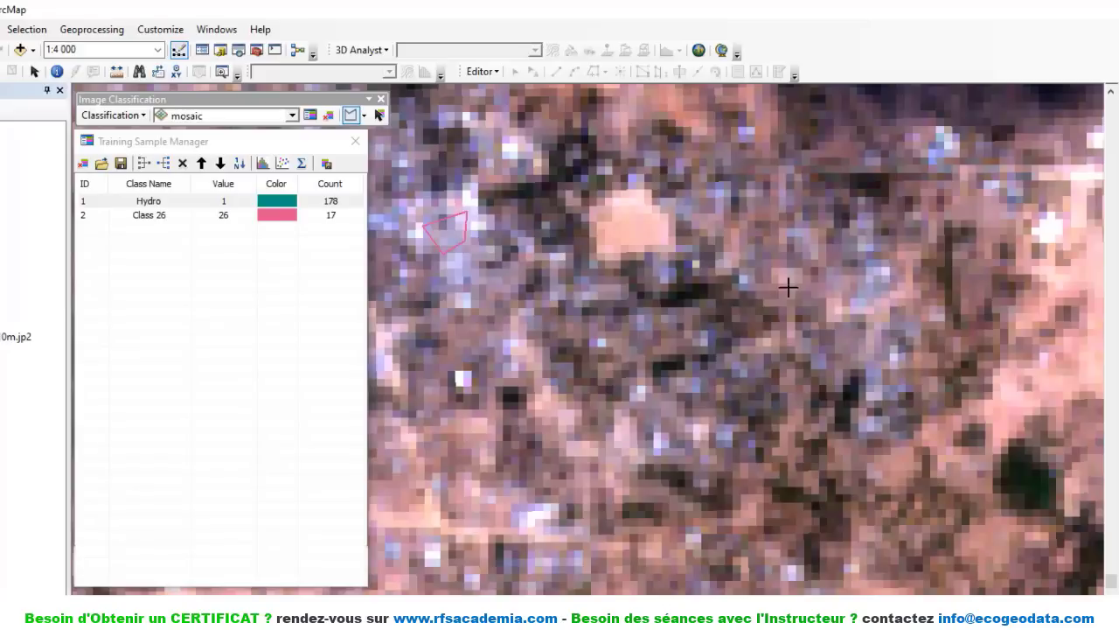
- Draw two small triangular samples, about 7 and 3 pixels, on bright built-up spots east and south of the first town sample
click(861, 266)
click(858, 290)
double_click(887, 277)
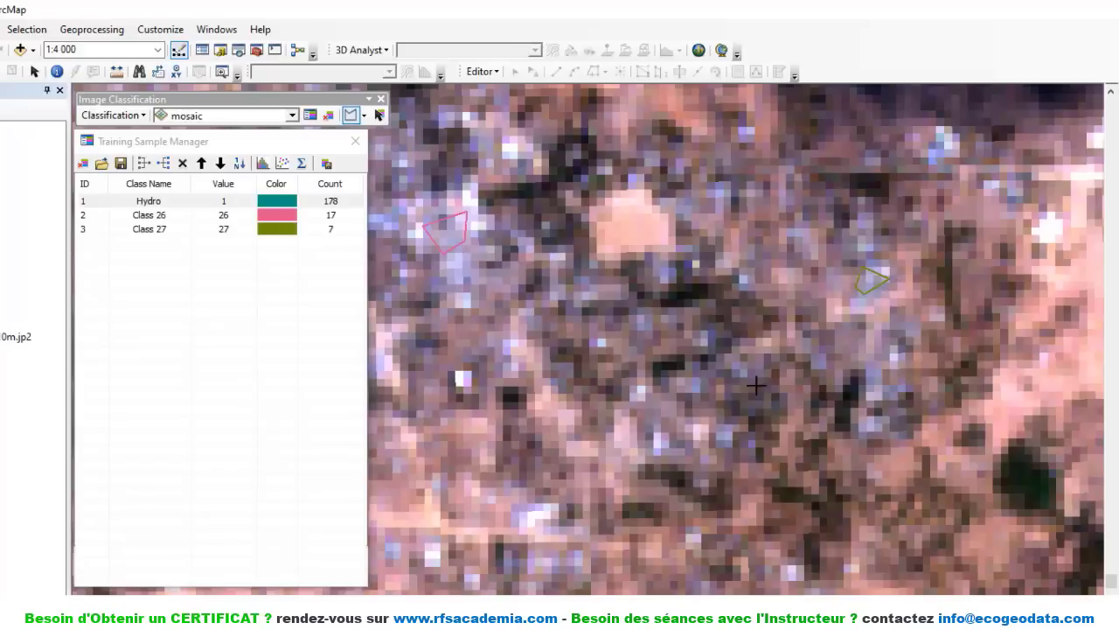
click(524, 512)
click(527, 522)
double_click(548, 507)
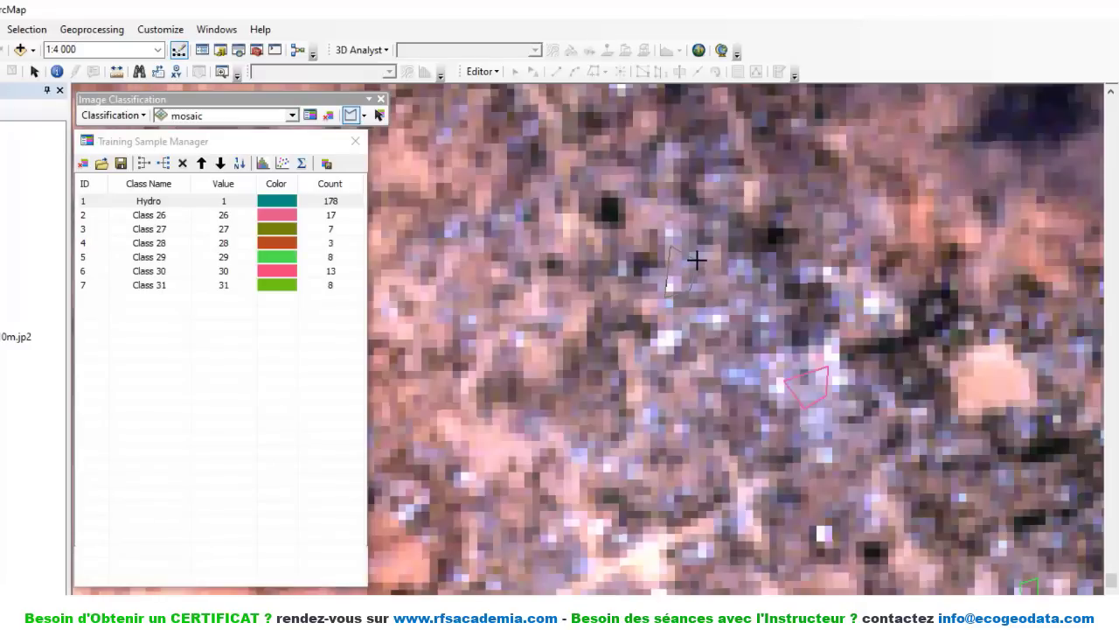
- Finish the polygon sample of about 17 pixels on the built-up area and draw another of about 37 pixels to its southwest
double_click(696, 259)
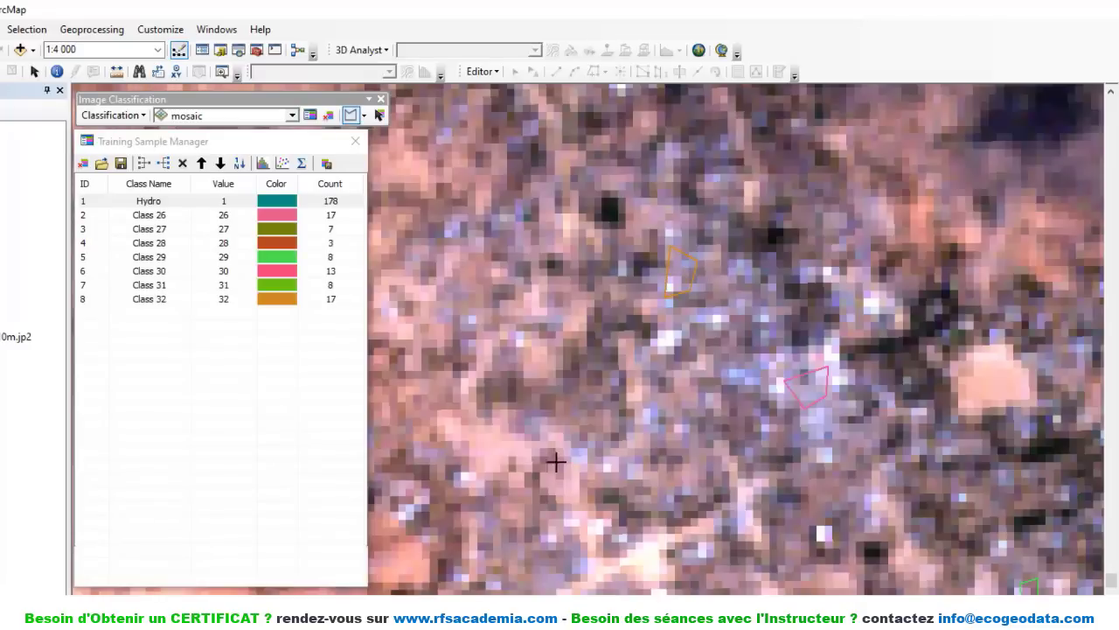
click(522, 581)
click(583, 556)
double_click(558, 523)
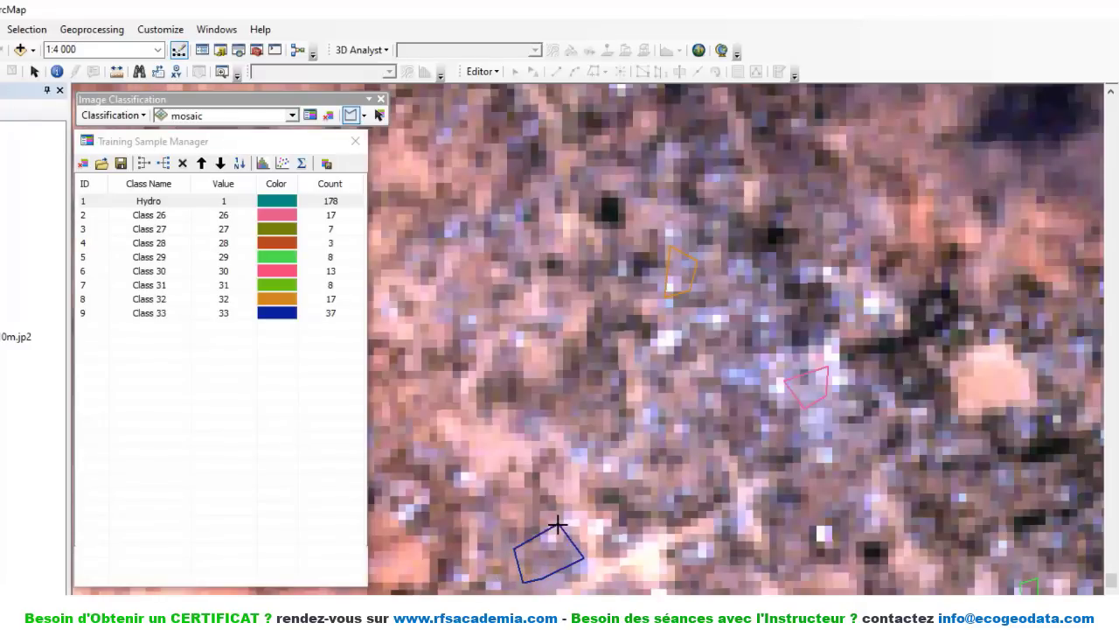
- Draw two more polygon samples on the built-up area, about 18 pixels in its southwest and 27 pixels in its northeast
double_click(643, 449)
click(837, 277)
click(840, 311)
click(886, 325)
double_click(897, 299)
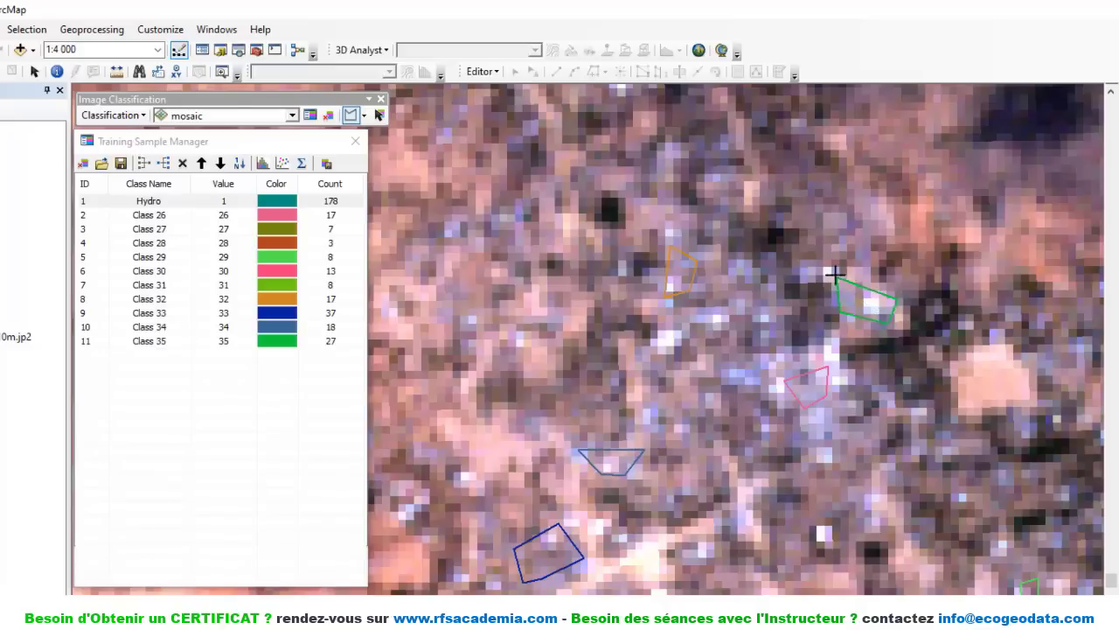
- Draw a four-vertex polygon training sample of about 22 pixels on the bluish built-up area near the town's northern edge
scroll(811, 329, down, 4)
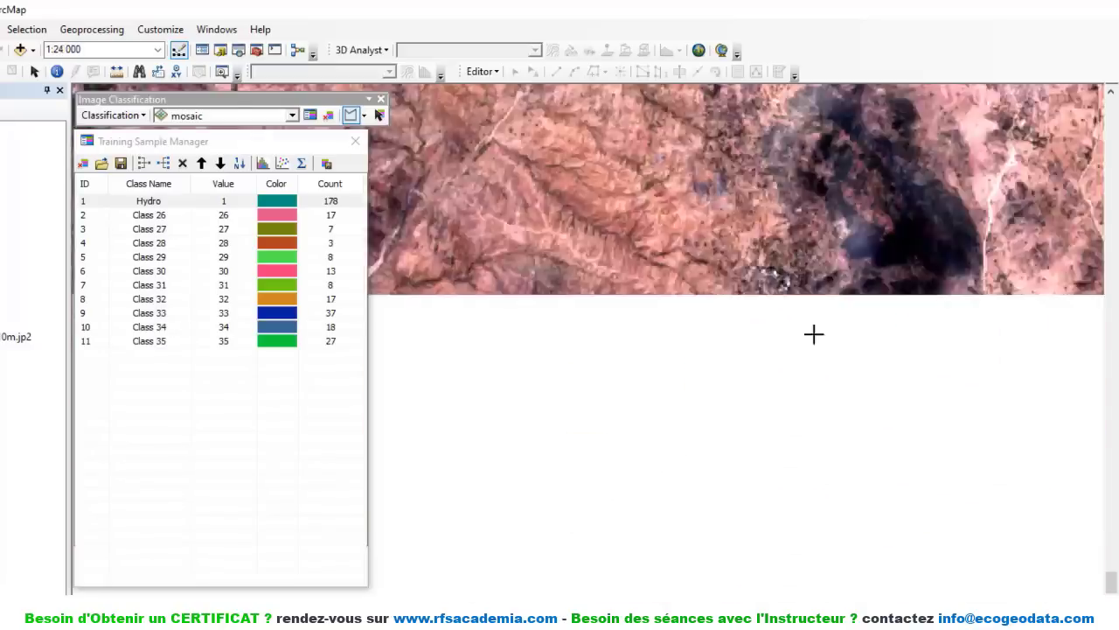
scroll(813, 346, down, 1)
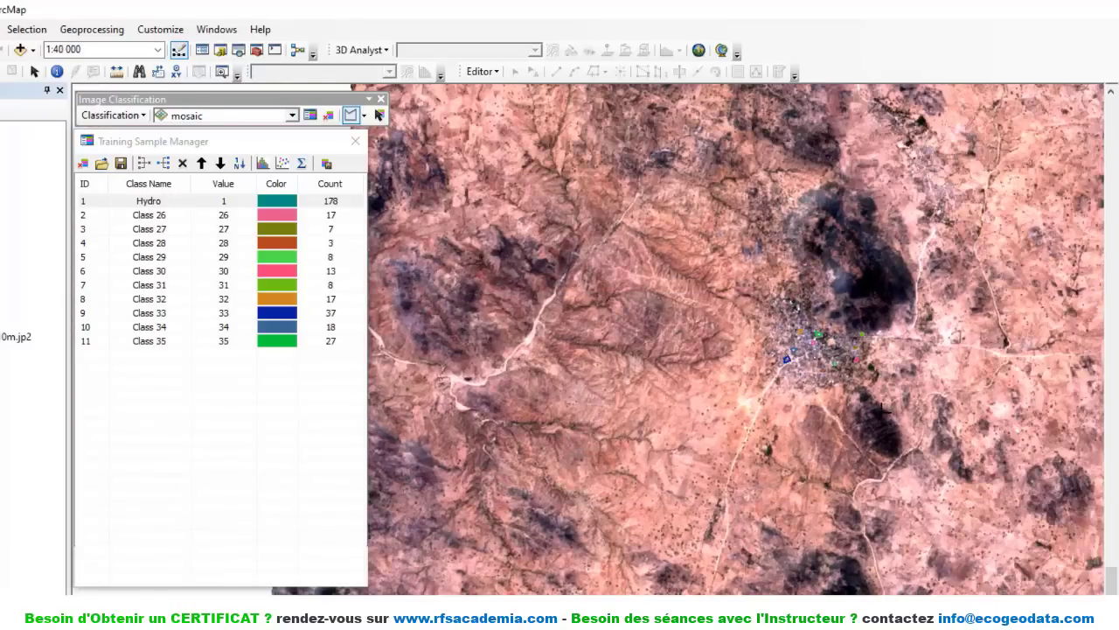
scroll(818, 479, down, 1)
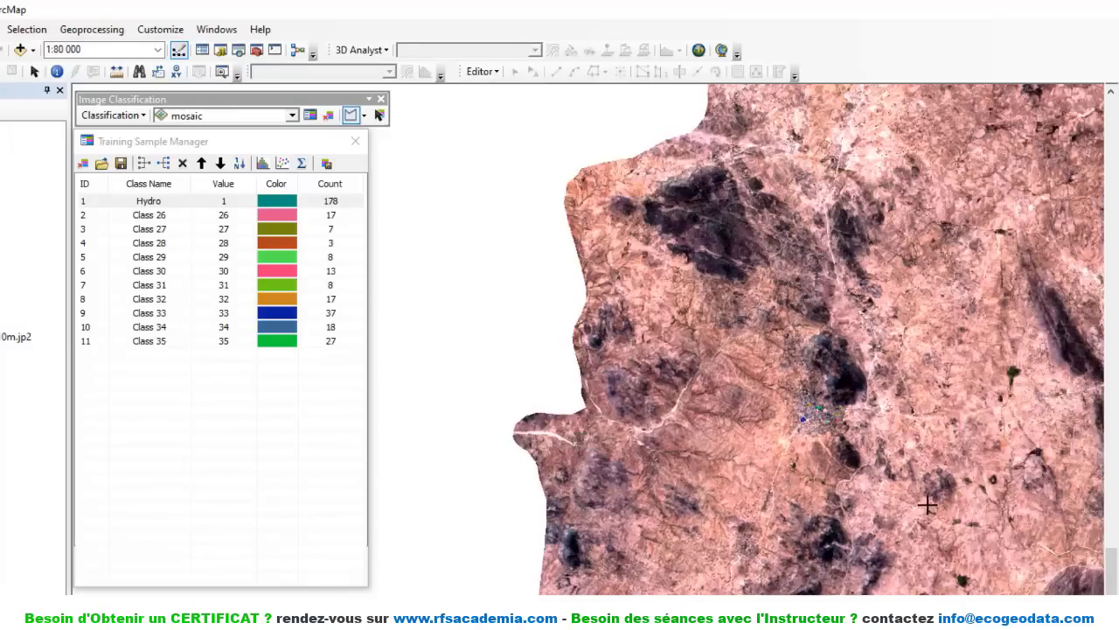
scroll(594, 437, up, 3)
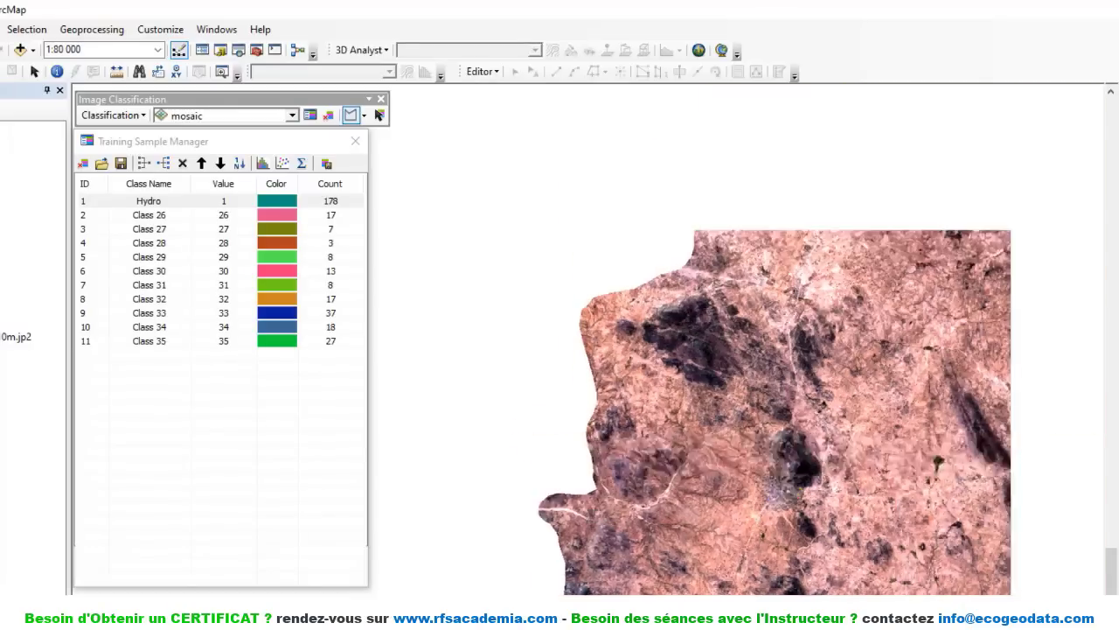
scroll(577, 437, up, 3)
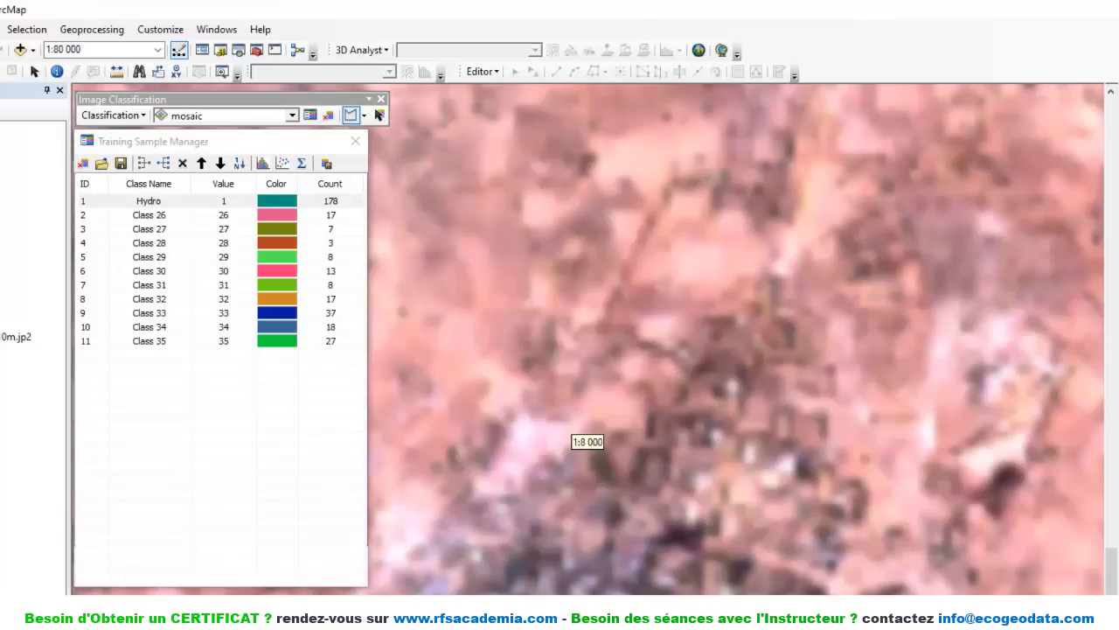
scroll(581, 437, up, 1)
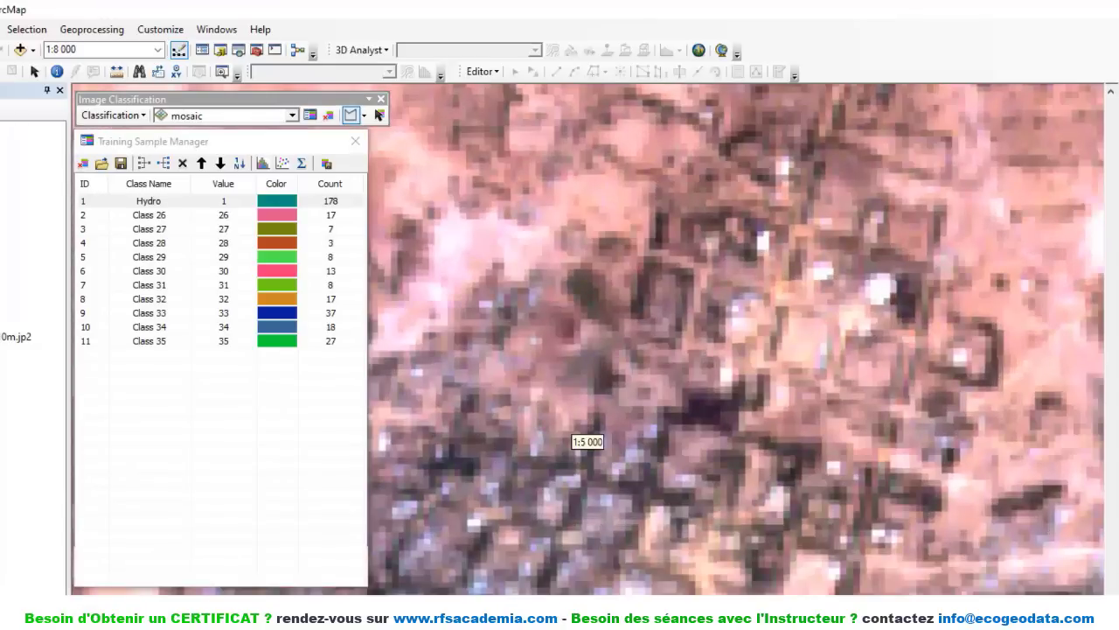
click(560, 482)
click(532, 527)
click(563, 524)
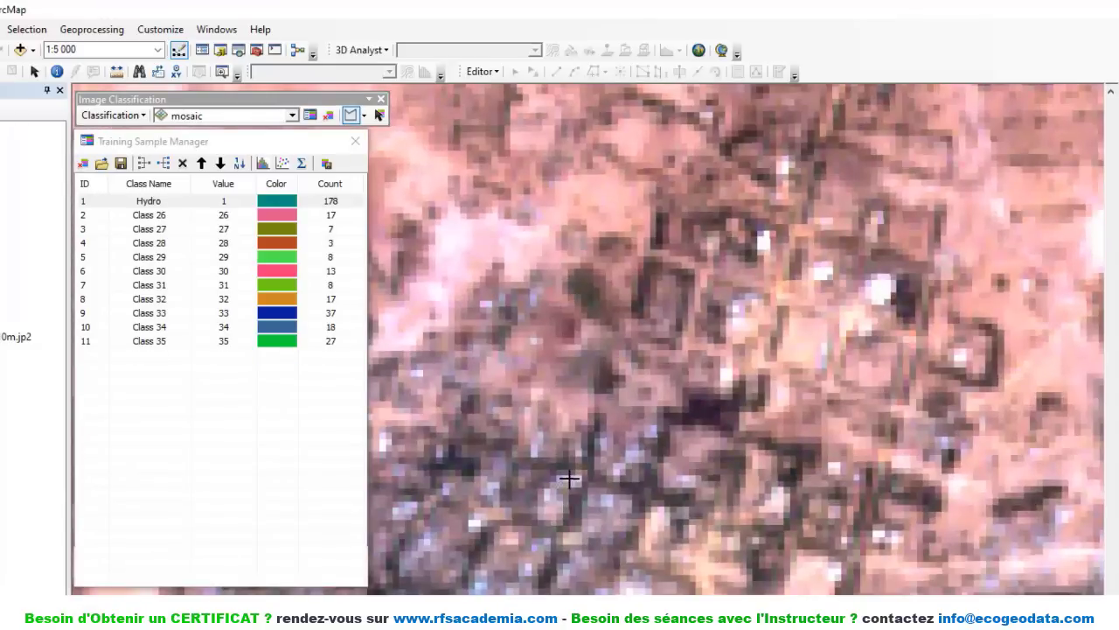
double_click(569, 480)
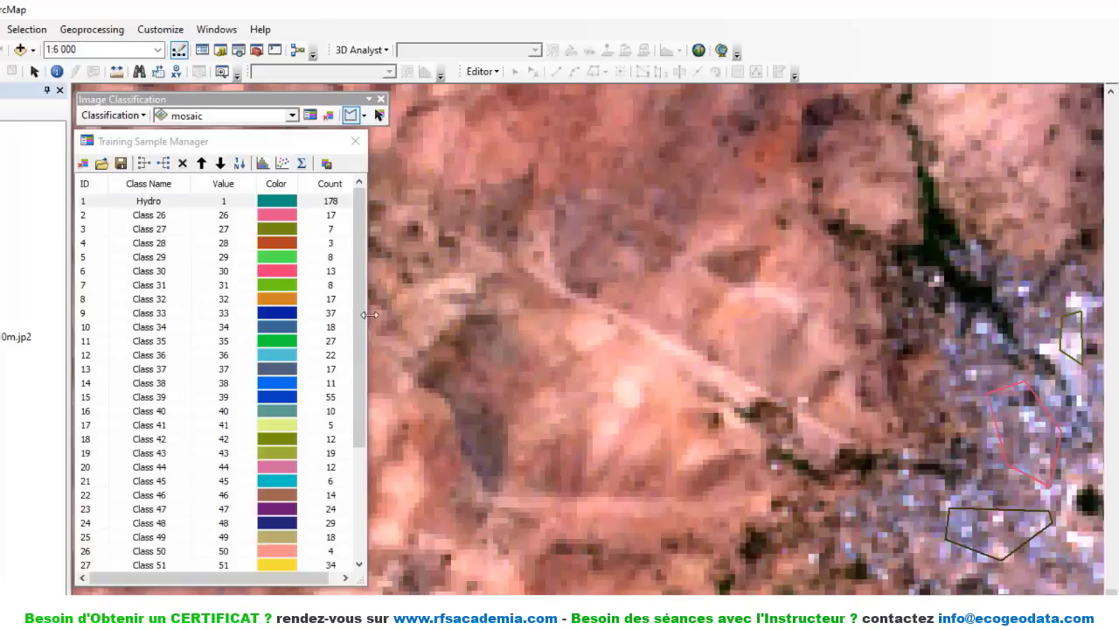
- Enlarge the Training Sample Manager downward and merge all samples listed below Hydro into a single class
click(162, 590)
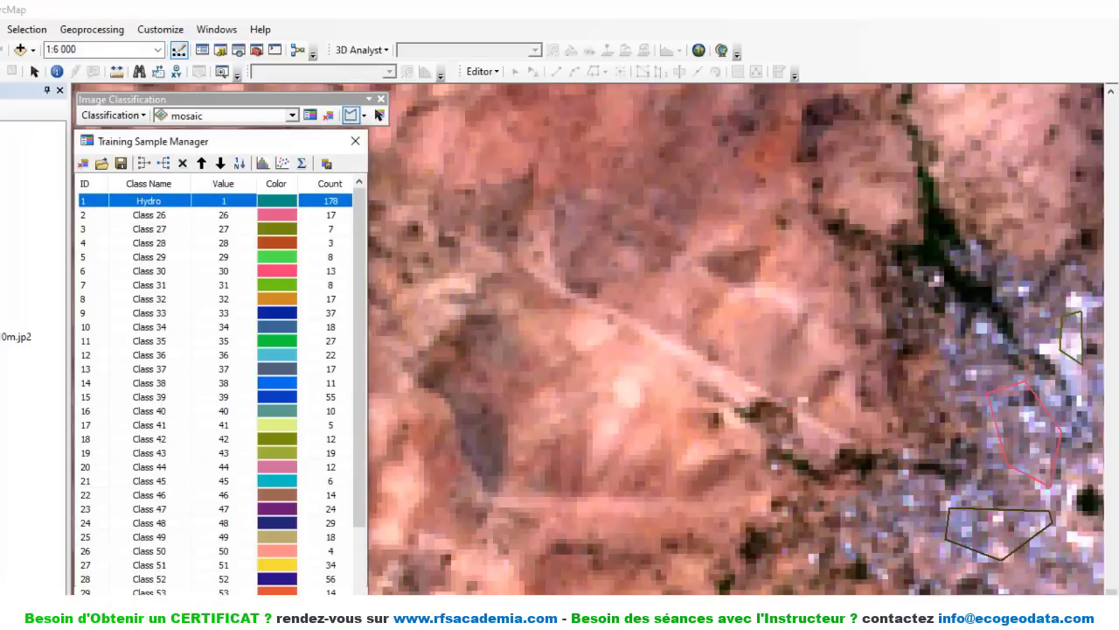
scroll(359, 525, down, 2)
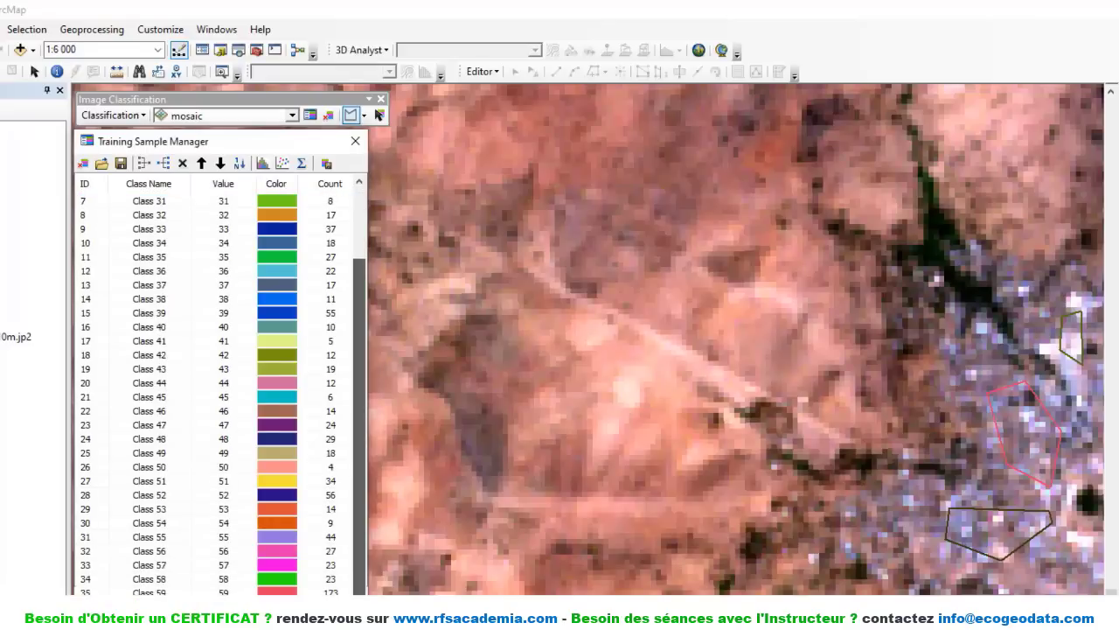
drag(174, 588, 188, 220)
right_click(188, 221)
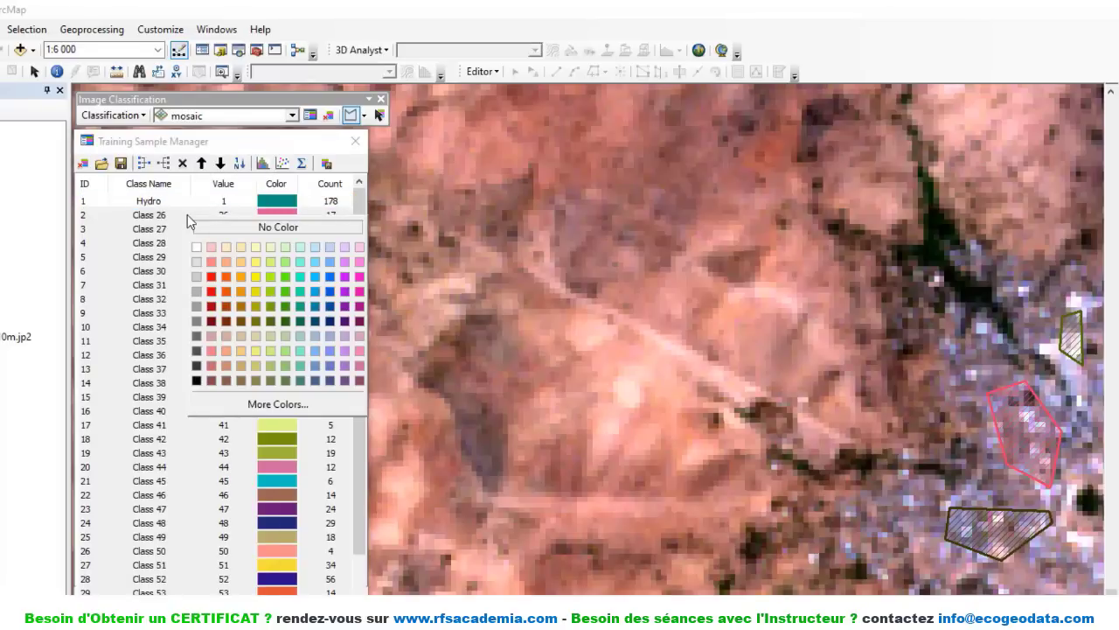
click(143, 165)
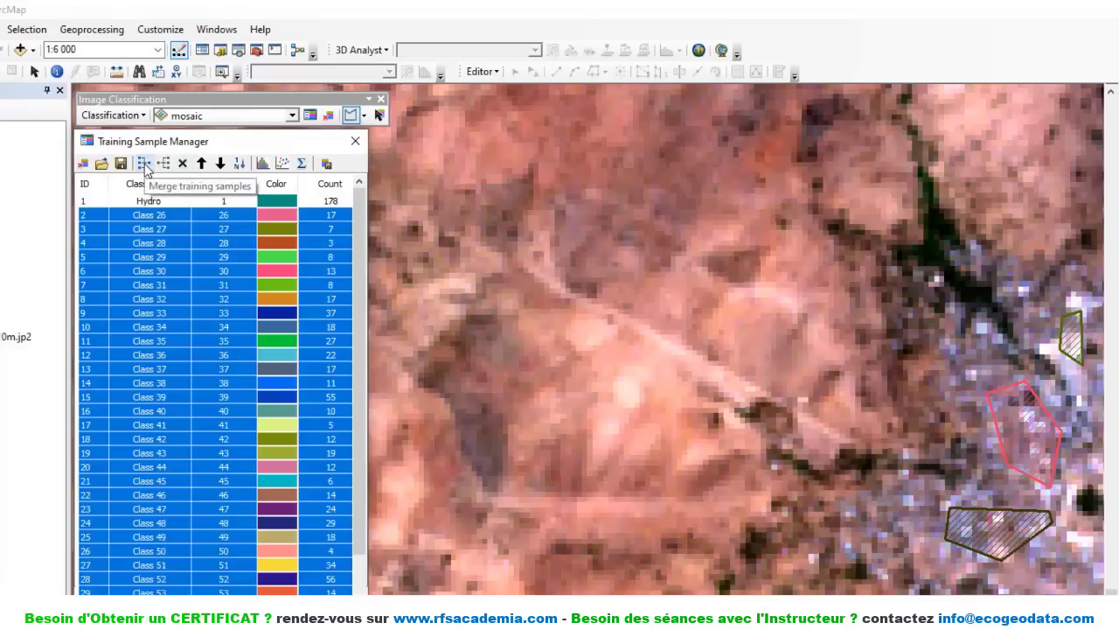
click(144, 164)
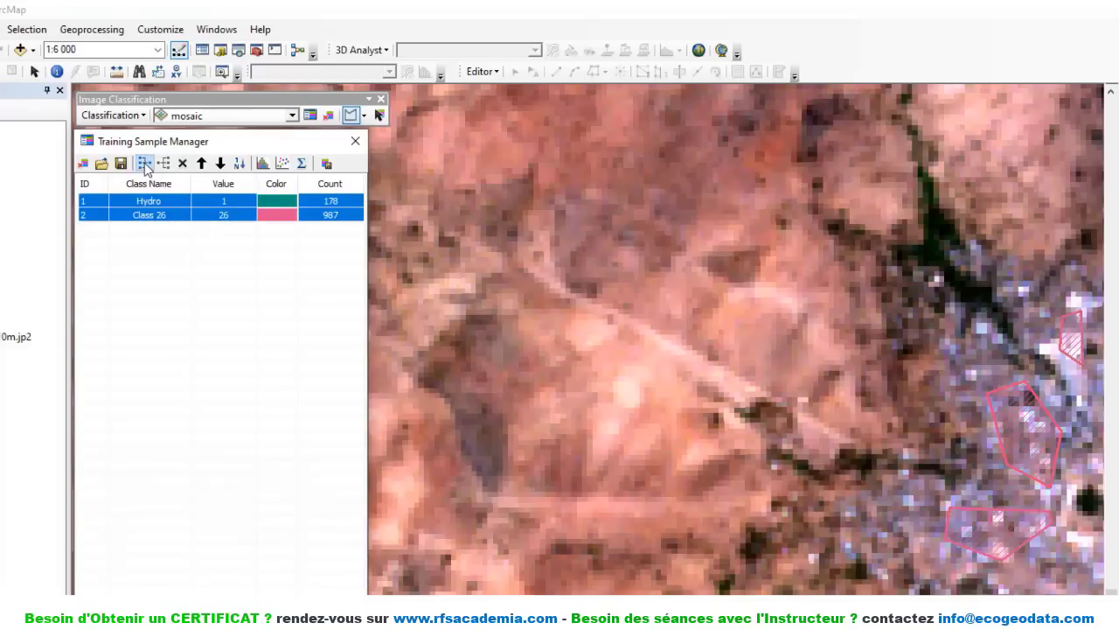
- Name the merged built-up class Zone urbaine
double_click(156, 219)
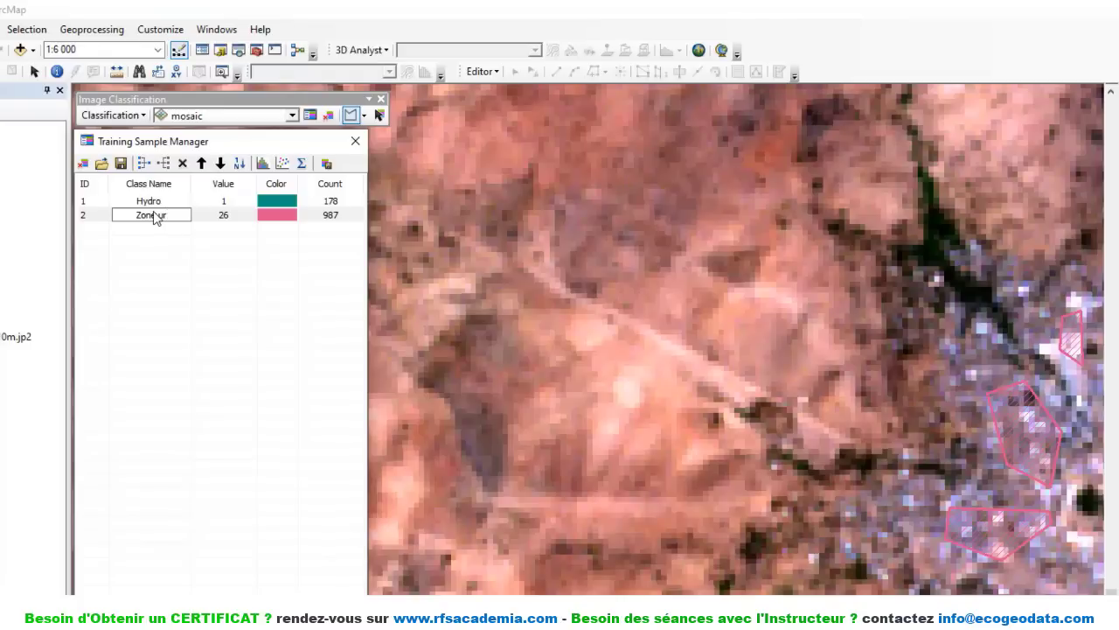
text(aine)
click(212, 273)
- Draw a five-vertex polygon training sample of about 10 pixels on the dark green vegetation strip northwest of the built-up area
click(351, 117)
scroll(718, 386, up, 1)
scroll(900, 283, down, 5)
click(780, 159)
click(799, 216)
click(845, 225)
click(849, 179)
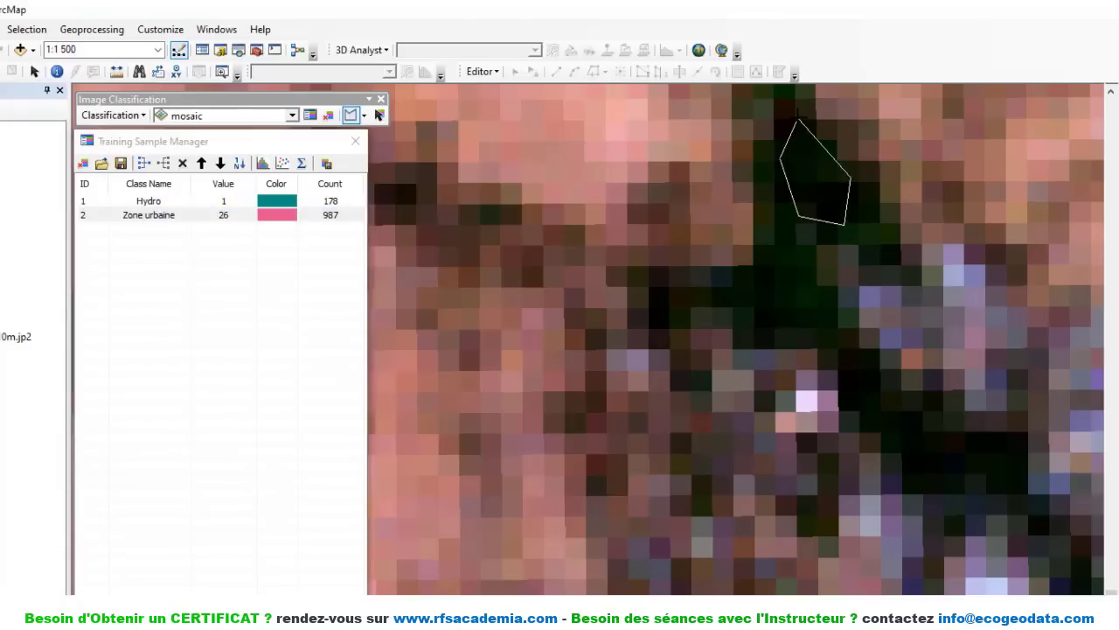
double_click(799, 118)
- Draw two polygon samples of about 9 and 7 pixels farther south along the dark green vegetation strip
click(749, 312)
click(786, 334)
click(819, 331)
double_click(797, 237)
click(946, 483)
click(992, 464)
double_click(991, 435)
- Draw a small four-vertex sample of about 2 pixels on the narrow part of the vegetation strip between the two larger samples
click(849, 361)
click(850, 384)
click(871, 404)
double_click(885, 362)
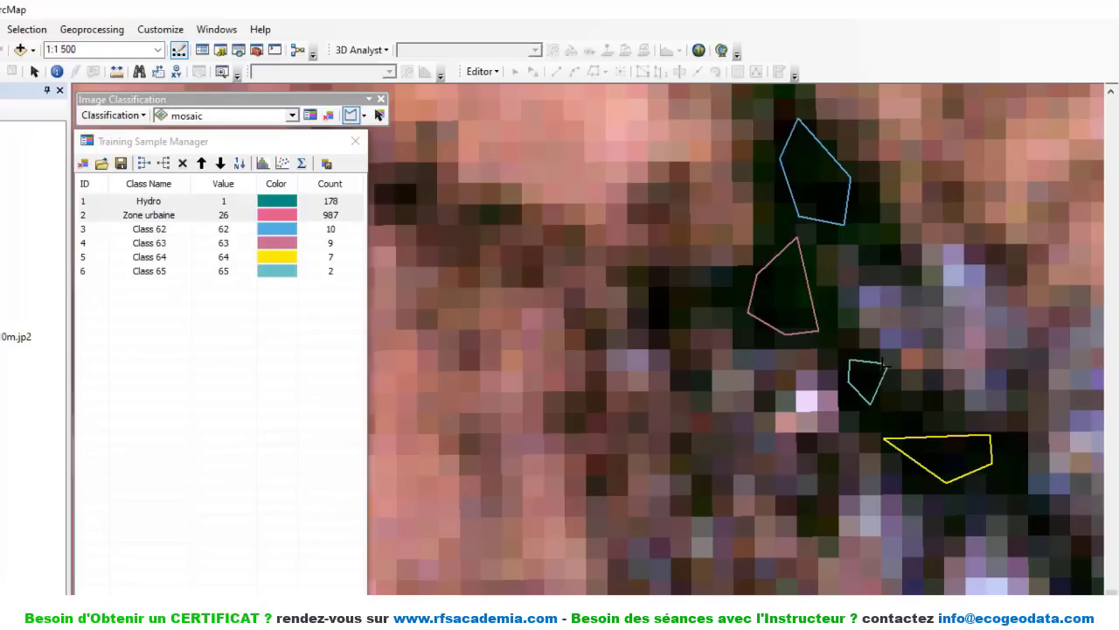
- Draw two narrow samples of about 1 pixel each at the southeastern end of the dark green vegetation strip
click(1027, 523)
click(1078, 597)
double_click(1079, 564)
click(1062, 535)
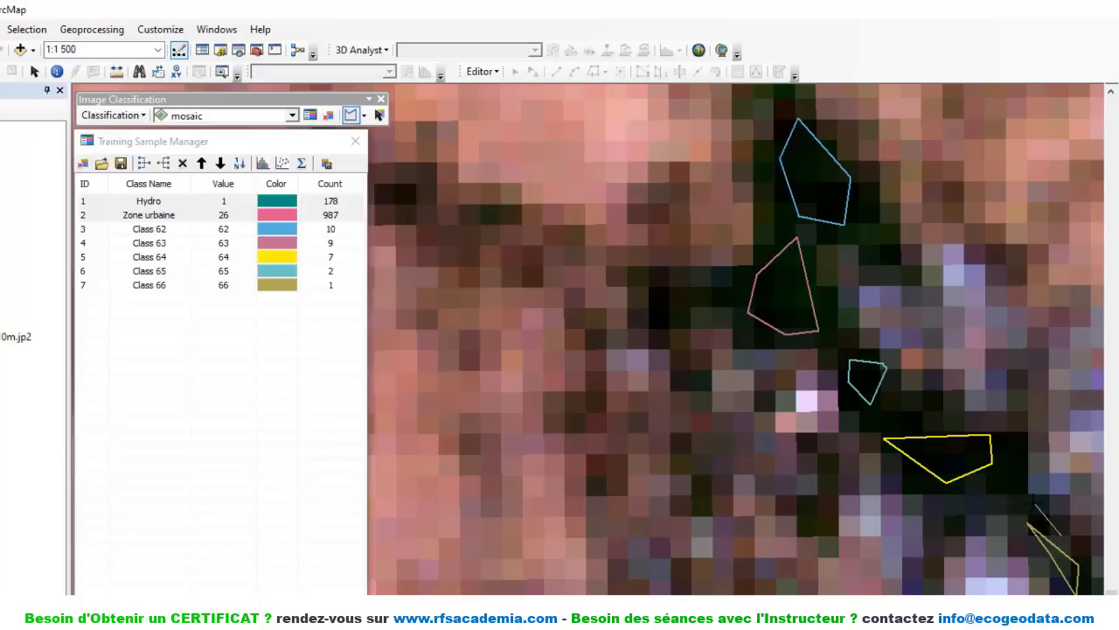
click(1002, 487)
click(1002, 453)
double_click(1022, 486)
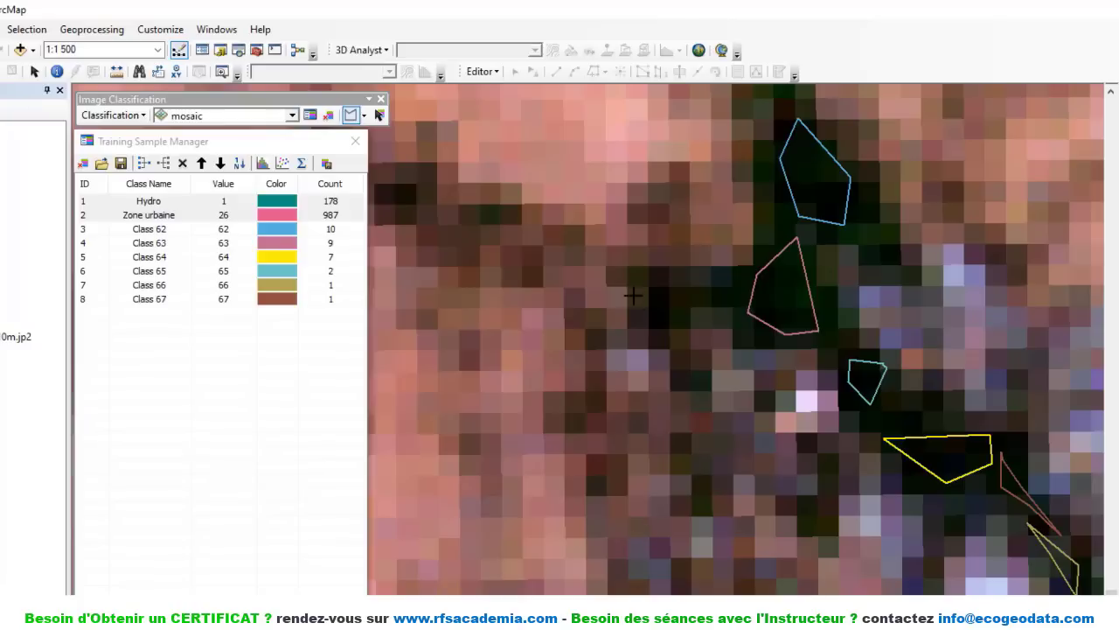
- Draw two samples of about 4 pixels and 1 pixel on the dark vegetation branch extending west of the strip
click(642, 284)
click(652, 311)
click(700, 312)
click(711, 284)
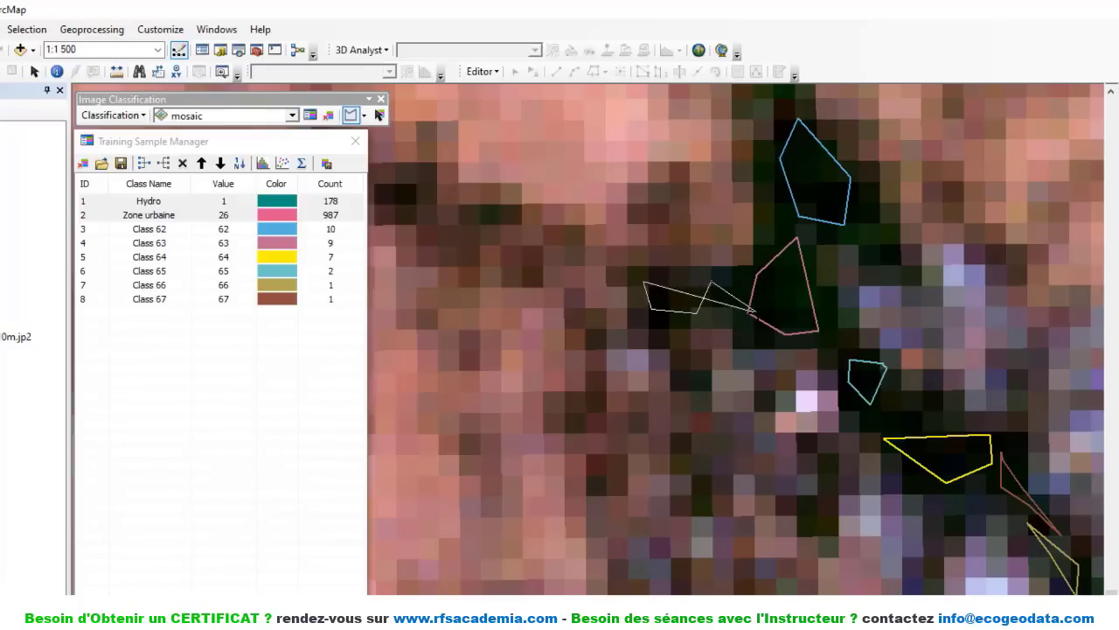
double_click(679, 276)
scroll(687, 289, down, 1)
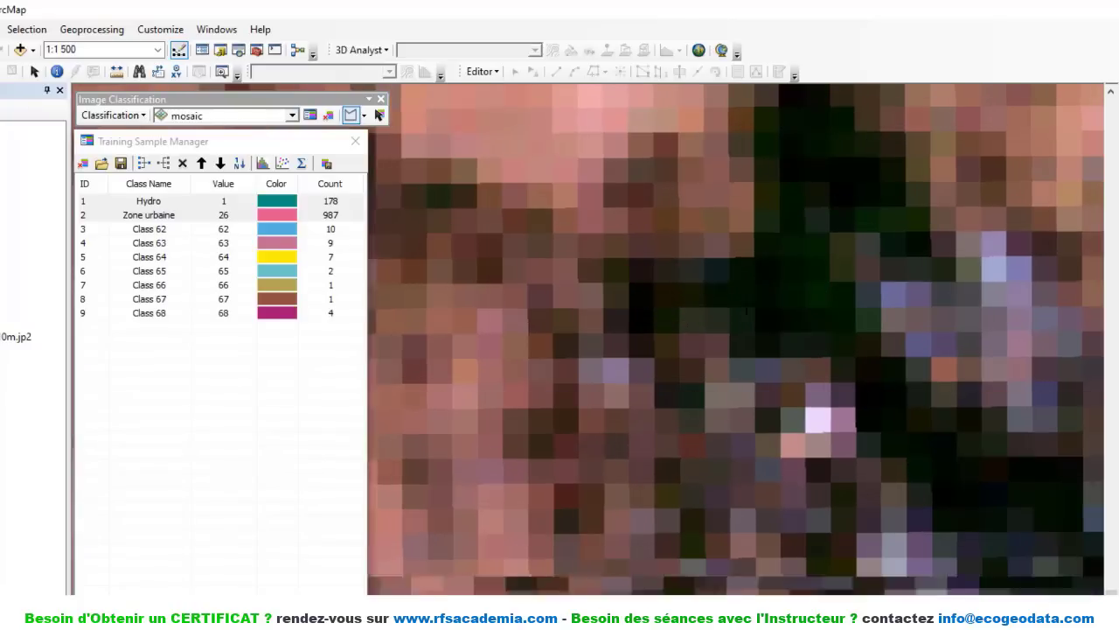
click(667, 296)
double_click(719, 294)
- Draw a triangular sample of about 3 pixels on the isolated dark vegetation patch northwest of the strip
scroll(886, 306, up, 3)
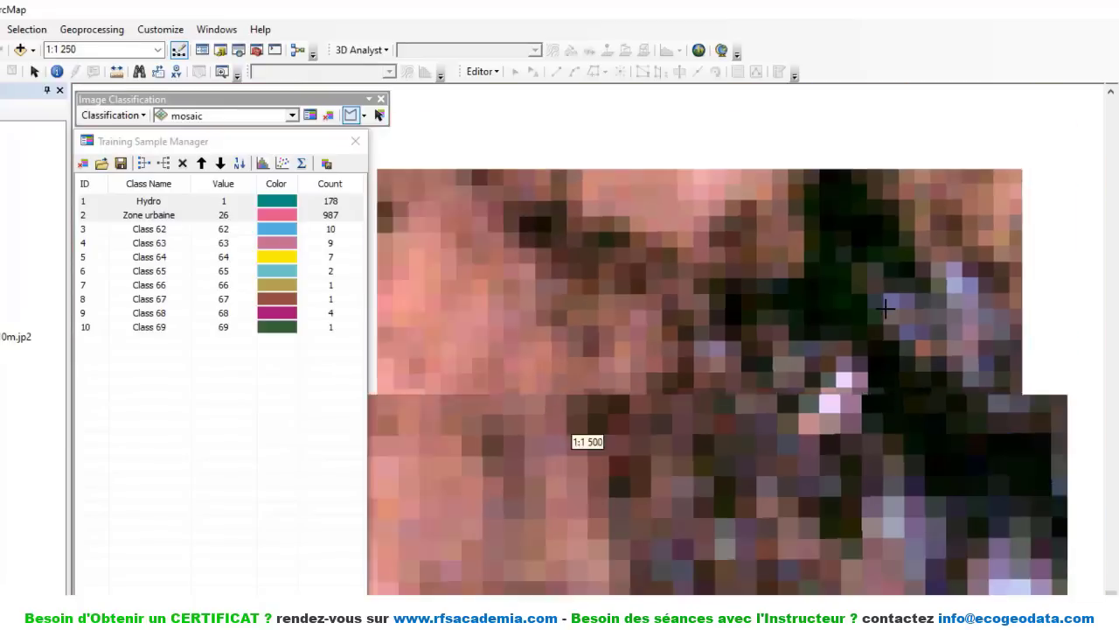
scroll(750, 273, down, 4)
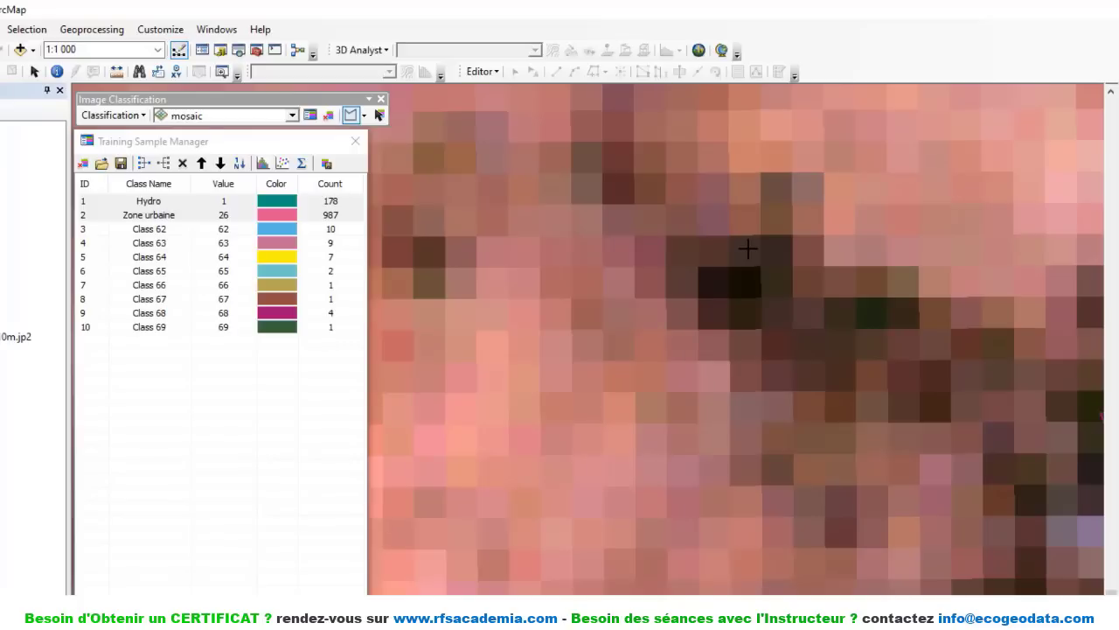
click(765, 252)
click(676, 248)
double_click(726, 320)
- Draw a five-vertex polygon training sample of about 65 pixels on the northern part of the green vegetated hill below the road
scroll(815, 319, up, 2)
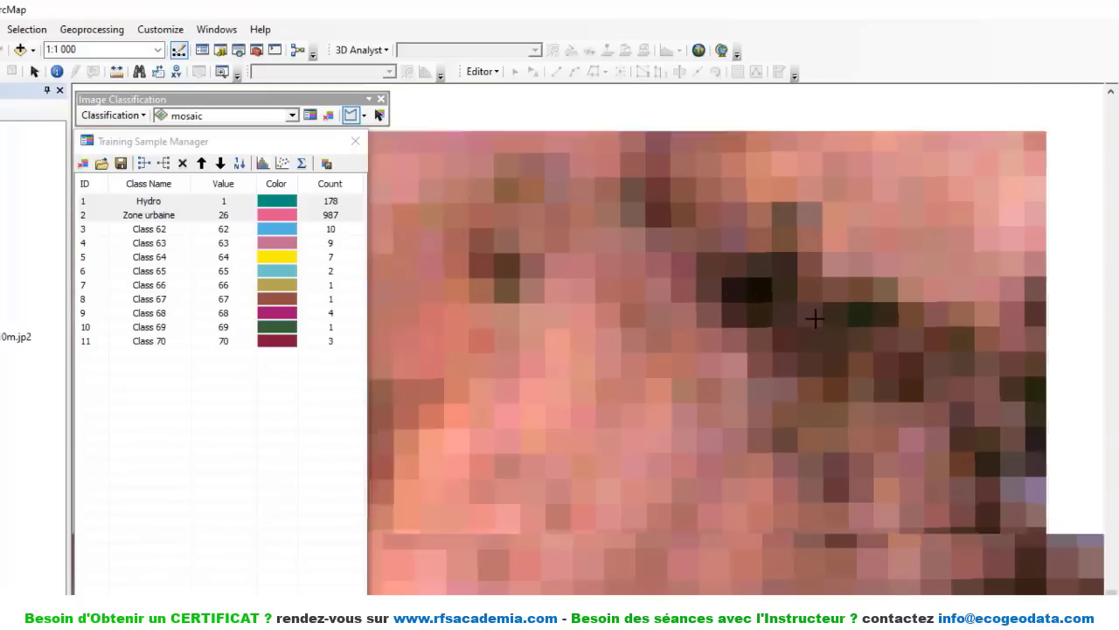
scroll(936, 472, up, 2)
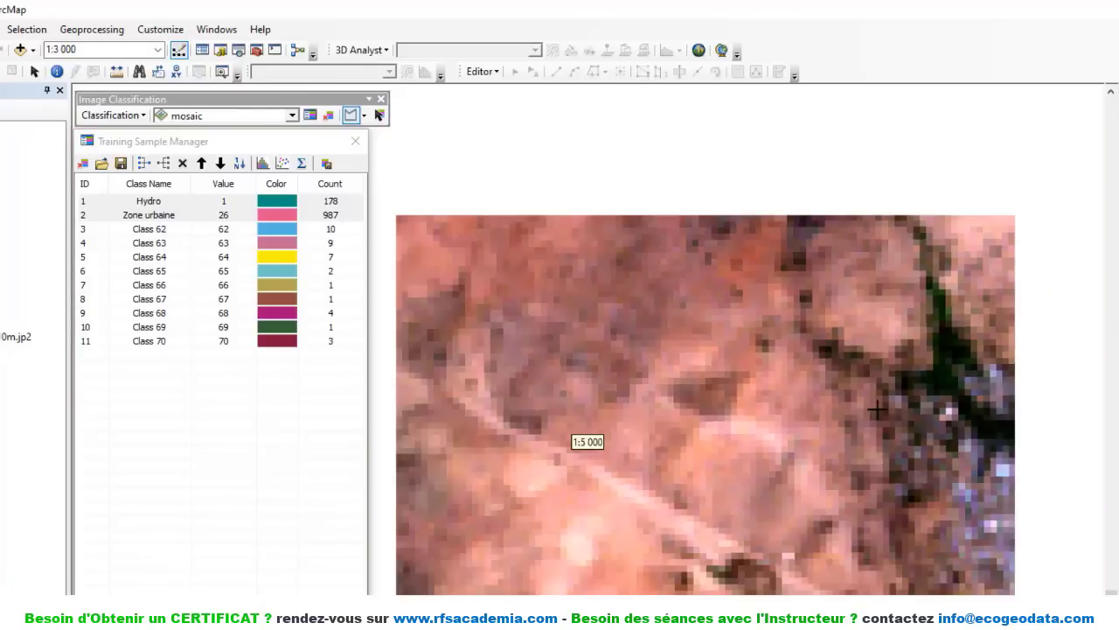
scroll(588, 442, down, 2)
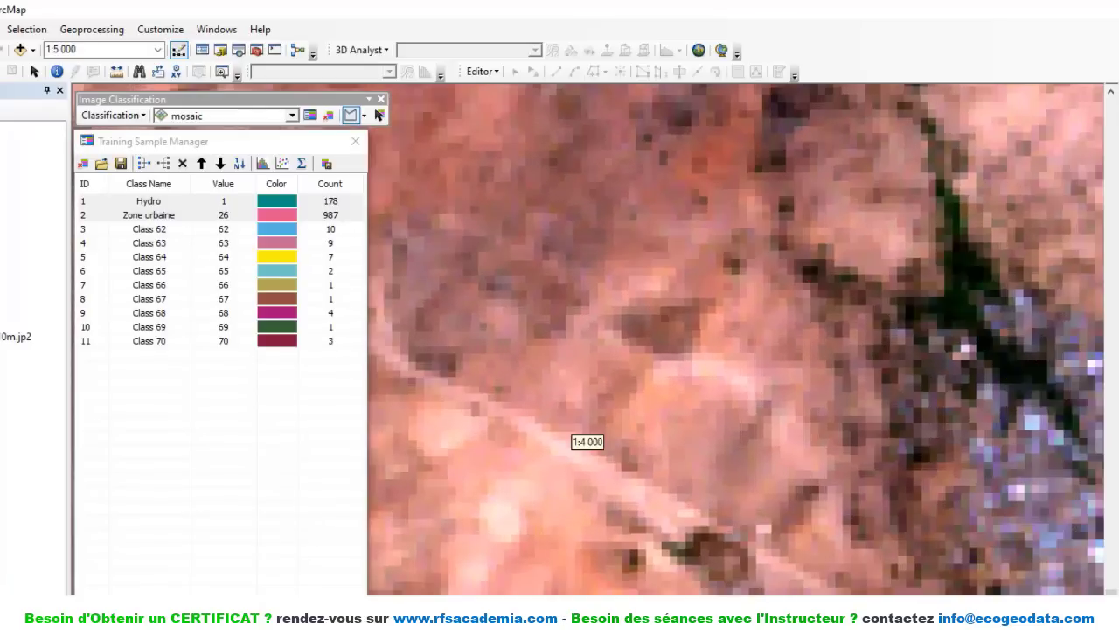
scroll(588, 442, up, 2)
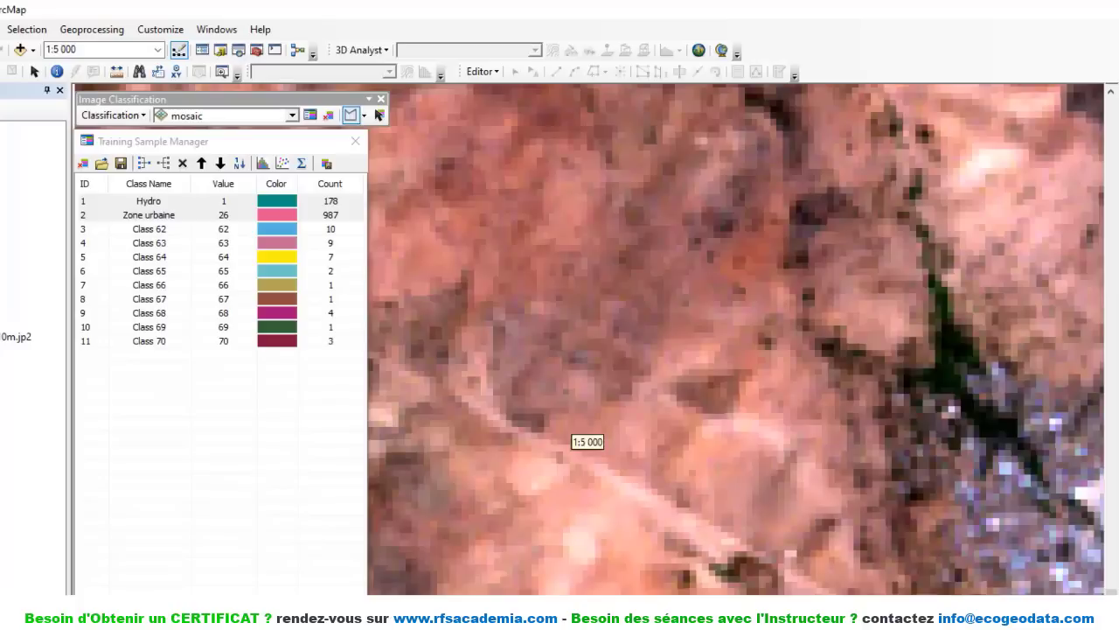
scroll(587, 443, up, 2)
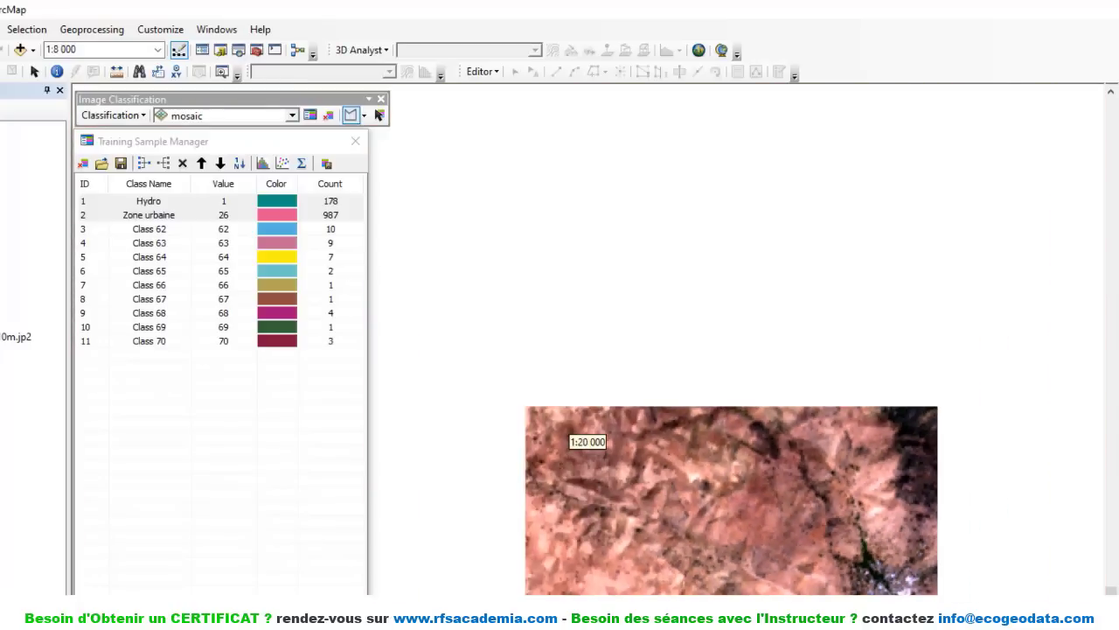
scroll(588, 442, down, 4)
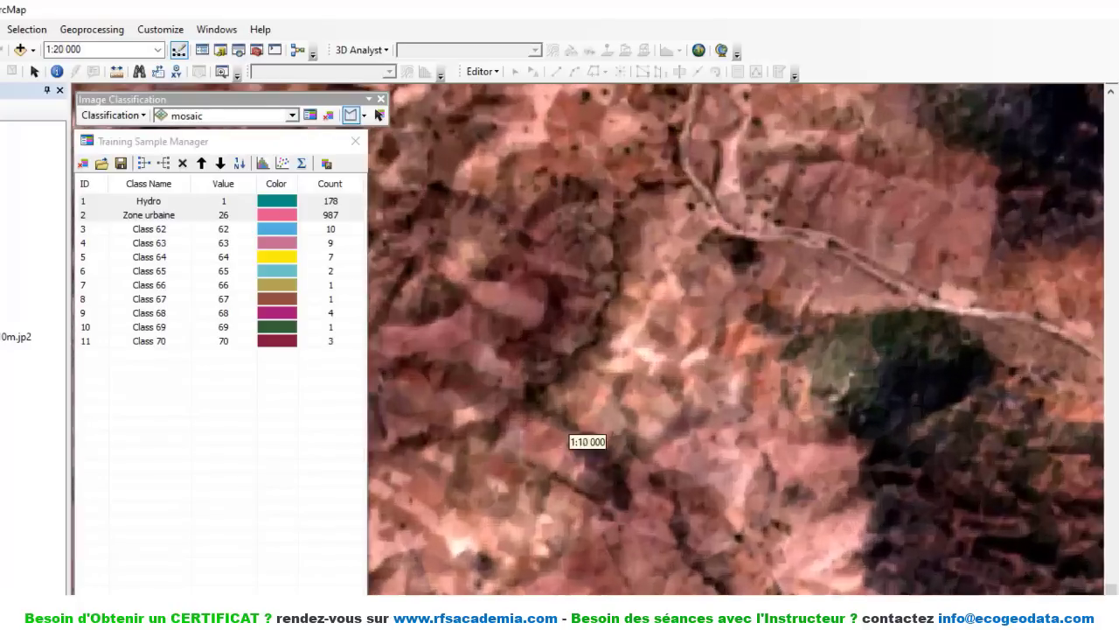
click(835, 216)
click(822, 271)
click(858, 290)
click(888, 235)
double_click(890, 194)
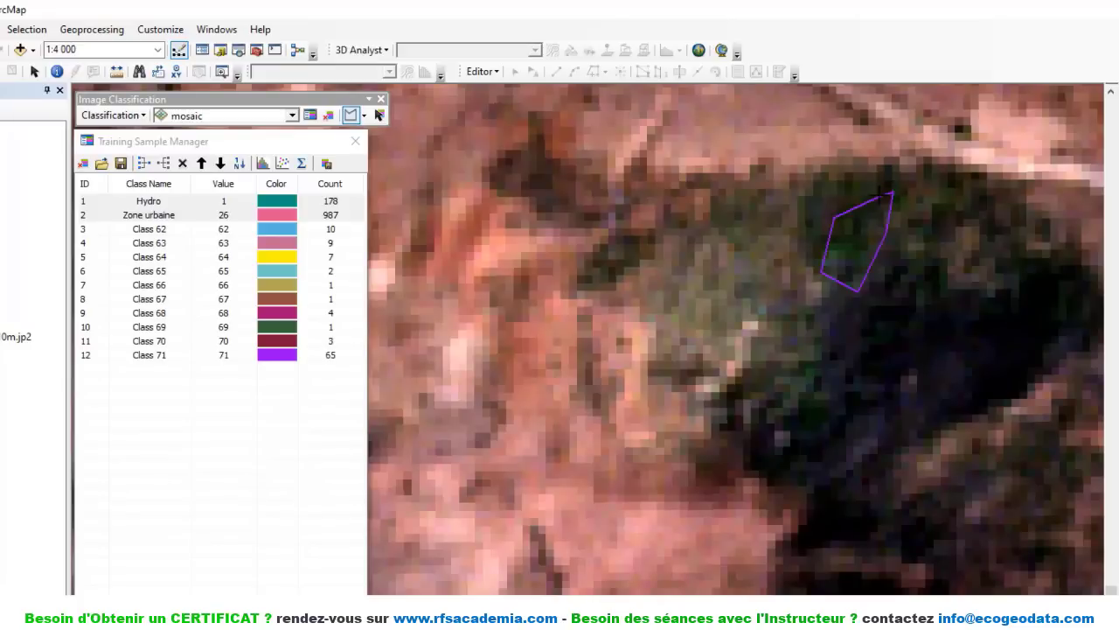
- Draw a four-vertex polygon sample of about 34 pixels on the dark green slope in the south of the vegetated hill
click(793, 358)
click(787, 410)
click(822, 407)
double_click(826, 337)
click(829, 335)
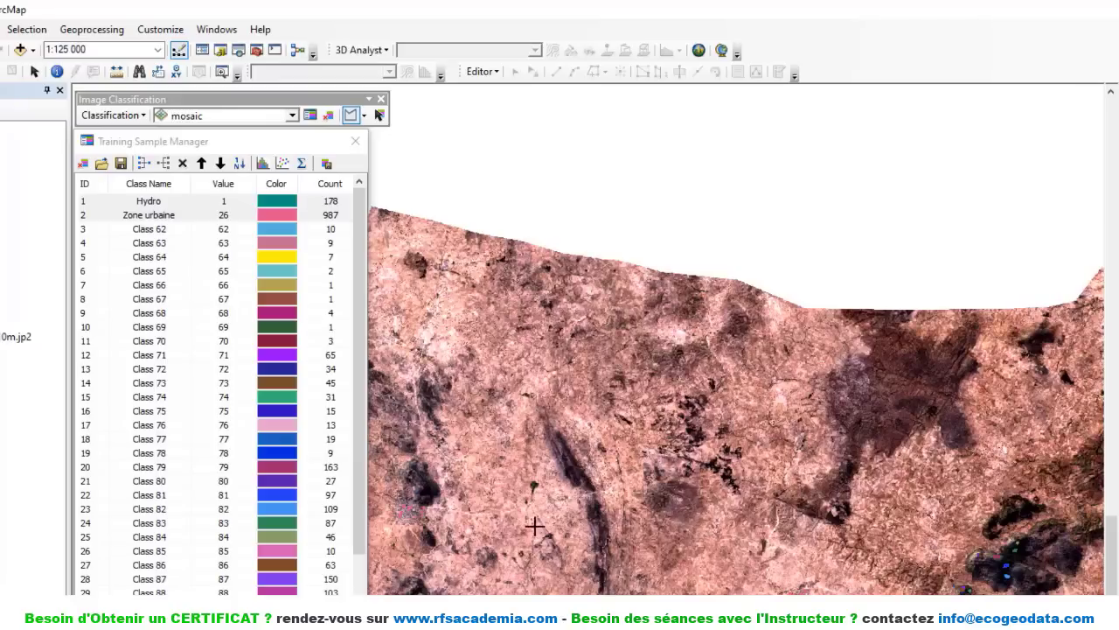
- Merge all vegetation samples from Class 62 onward into one class and name it Végétation
drag(362, 485, 374, 559)
drag(193, 592, 187, 237)
right_click(177, 236)
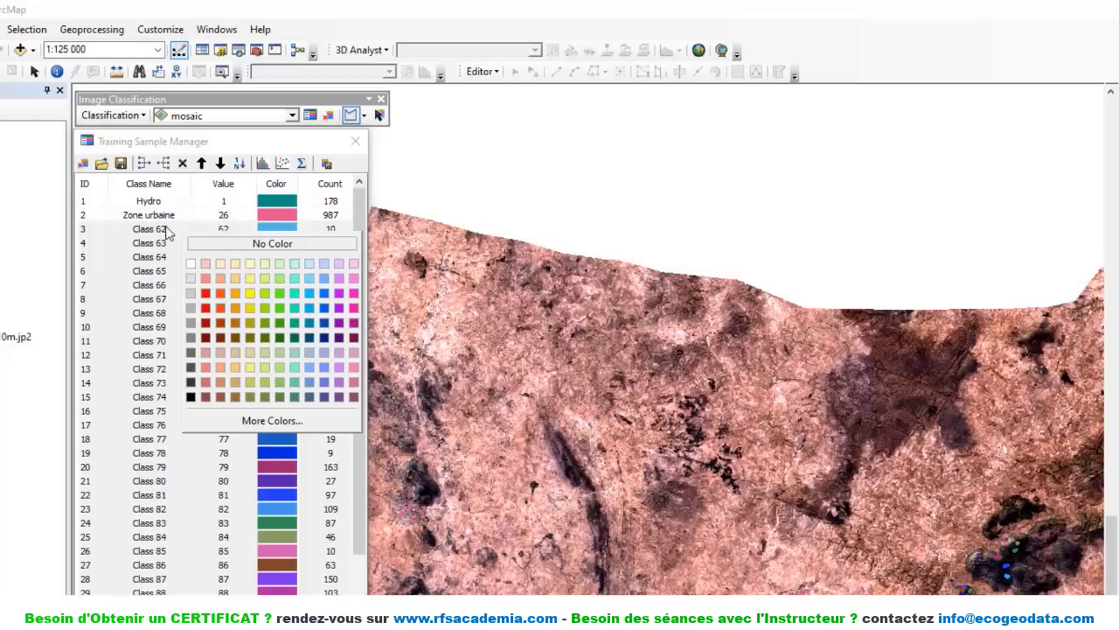
click(142, 169)
click(143, 169)
click(161, 233)
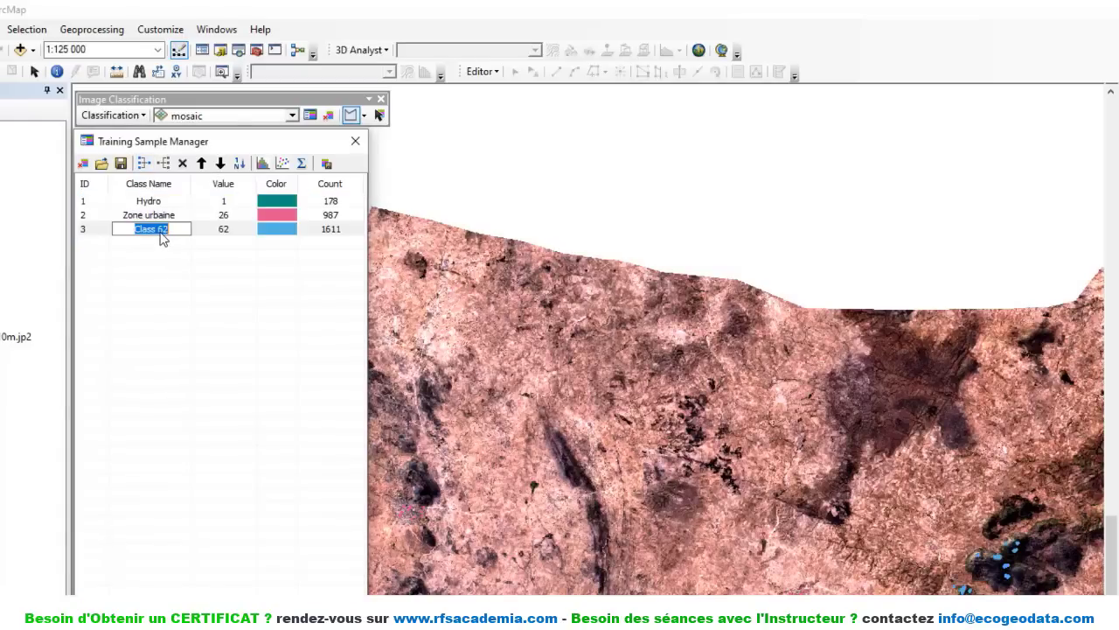
text(Végétation)
key(Return)
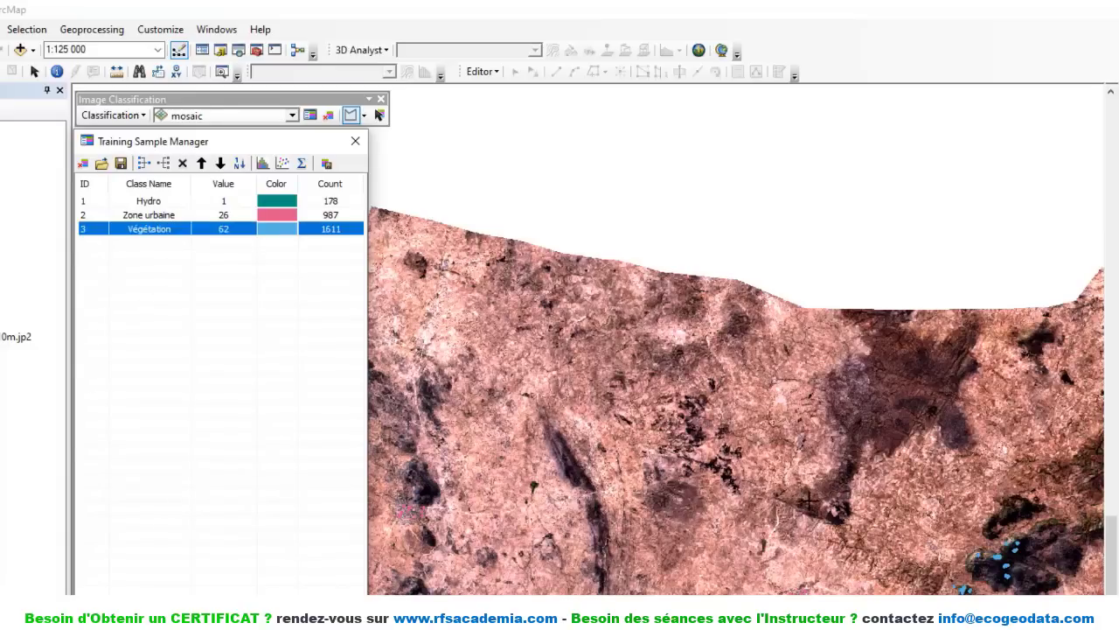
- Draw a four-vertex polygon training sample of about 319 pixels on the pale bare soil south of the dark hill patch
scroll(1044, 530, down, 5)
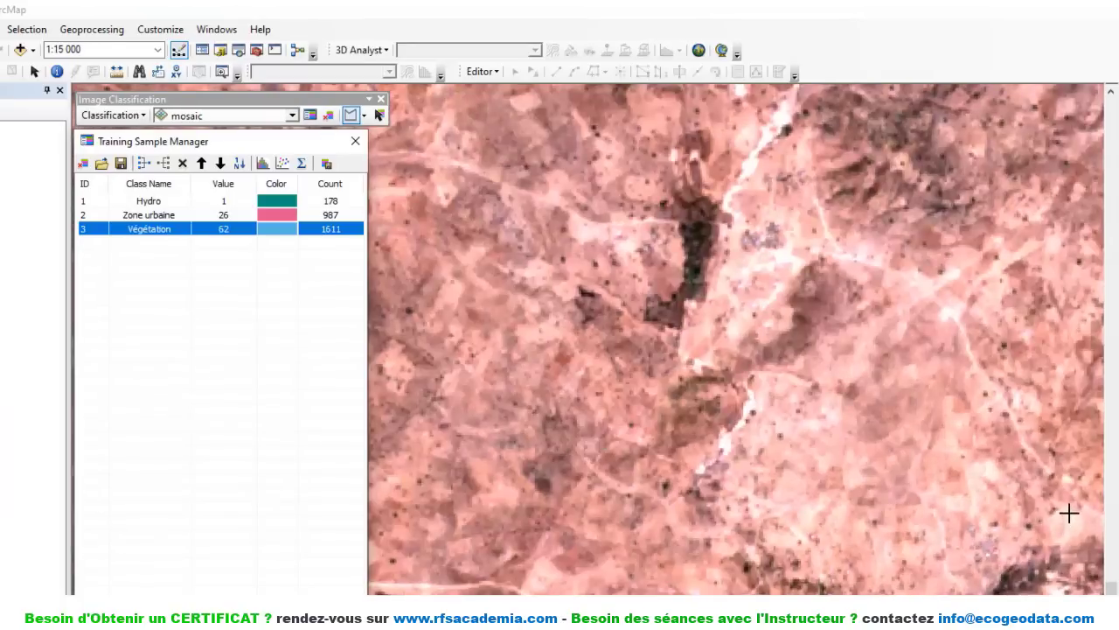
scroll(1065, 500, down, 1)
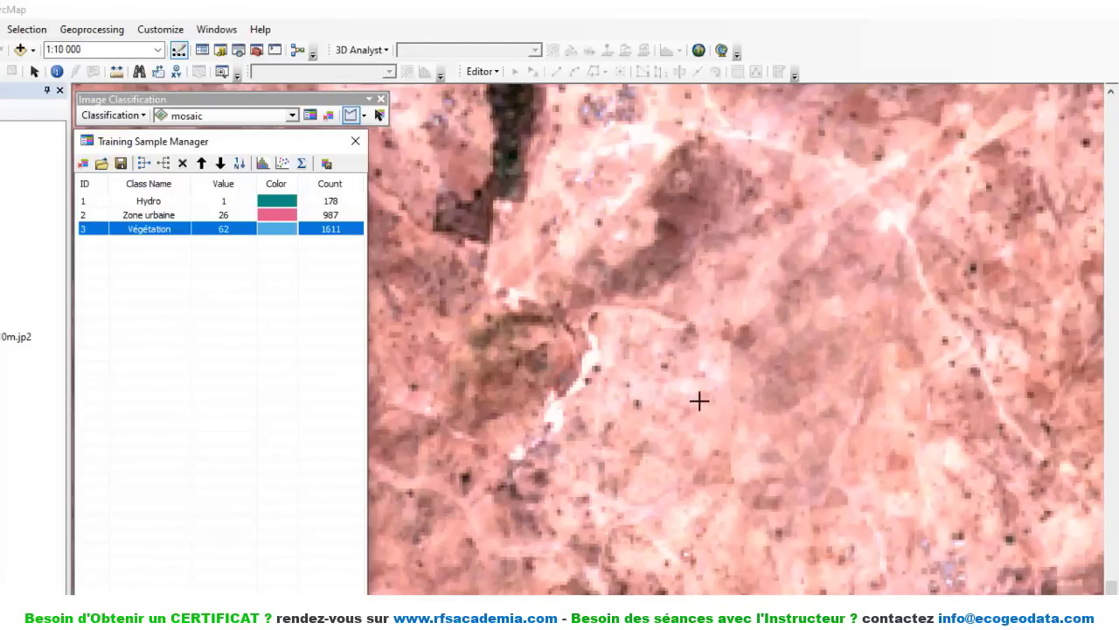
click(698, 396)
click(735, 457)
click(772, 438)
double_click(762, 388)
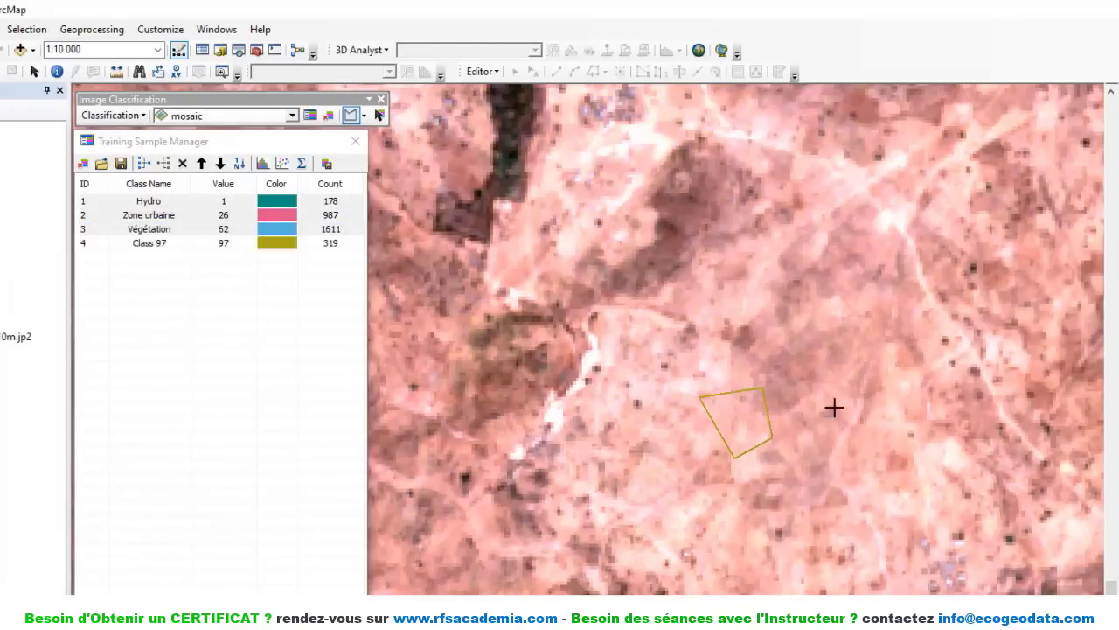
- Draw a five-vertex bare-soil sample of about 553 pixels east of the first one
click(870, 409)
click(871, 468)
click(939, 495)
click(952, 445)
double_click(919, 400)
- Draw two four-vertex bare-soil samples of about 310 and 304 pixels, northeast and northwest of the first sample
click(813, 256)
click(848, 320)
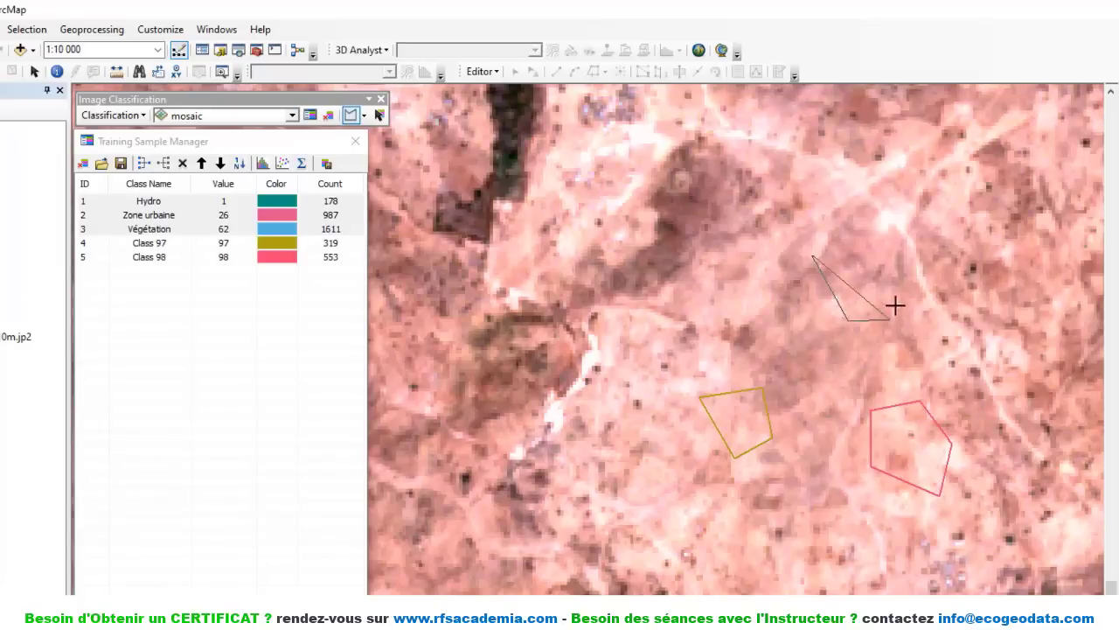
double_click(897, 254)
click(565, 160)
click(569, 212)
click(604, 204)
double_click(635, 155)
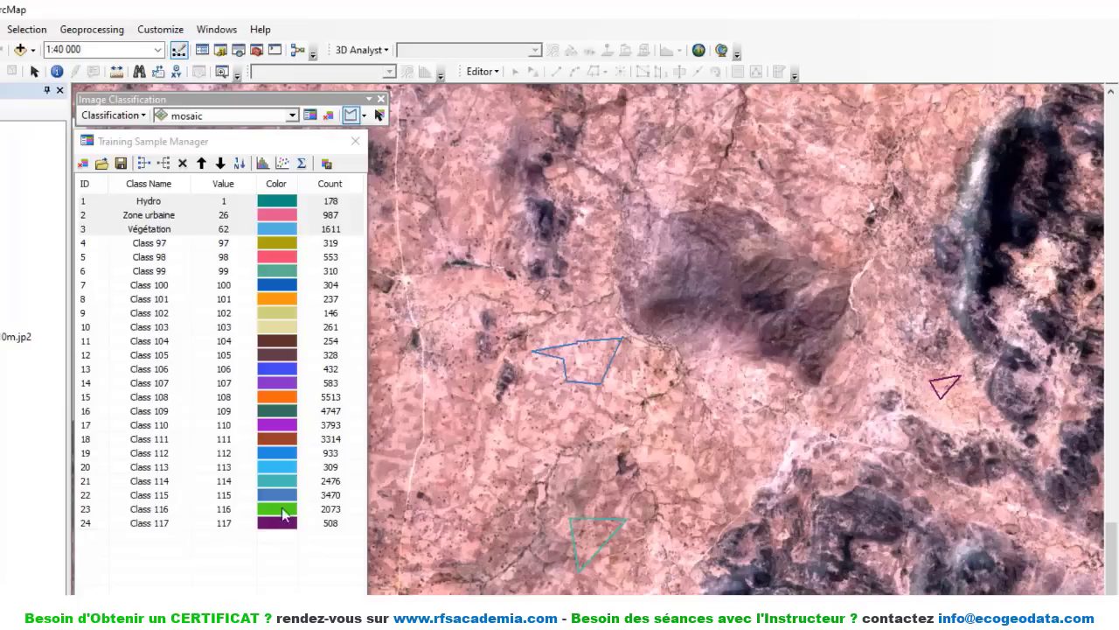
- Merge the bare-soil samples Class 97 through Class 117 into one class and name it Sol nu
drag(235, 541, 174, 247)
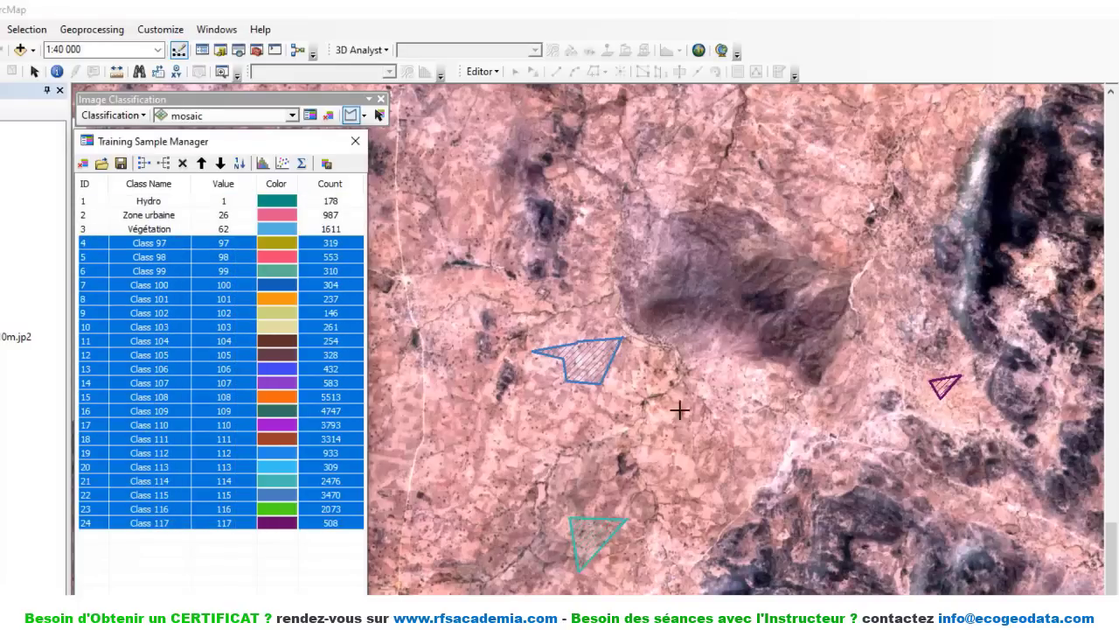
click(163, 163)
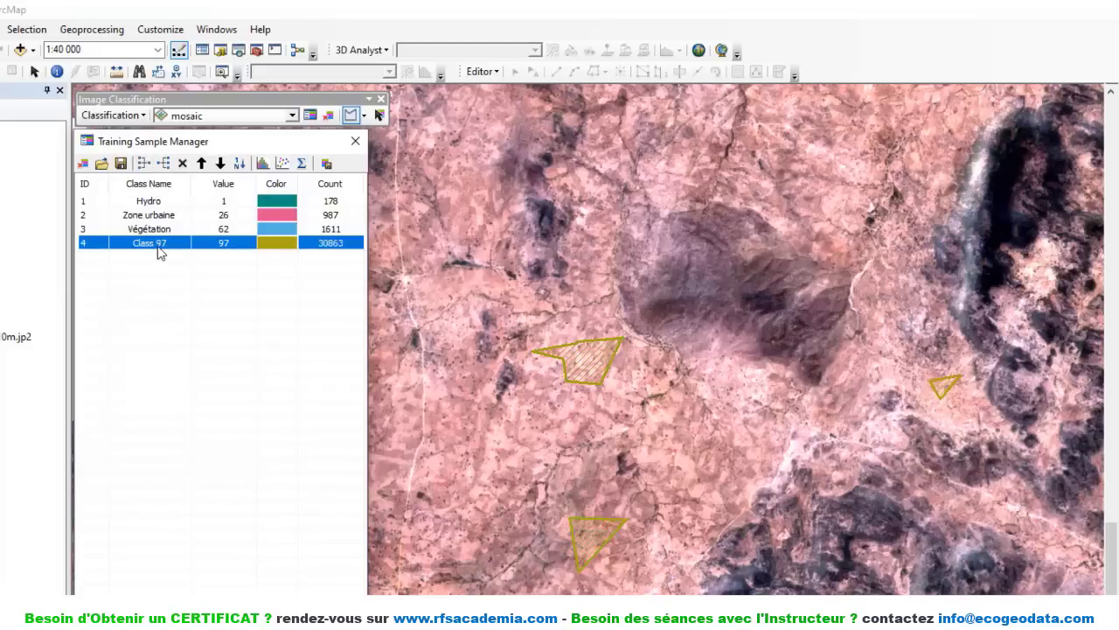
click(158, 244)
text(S)
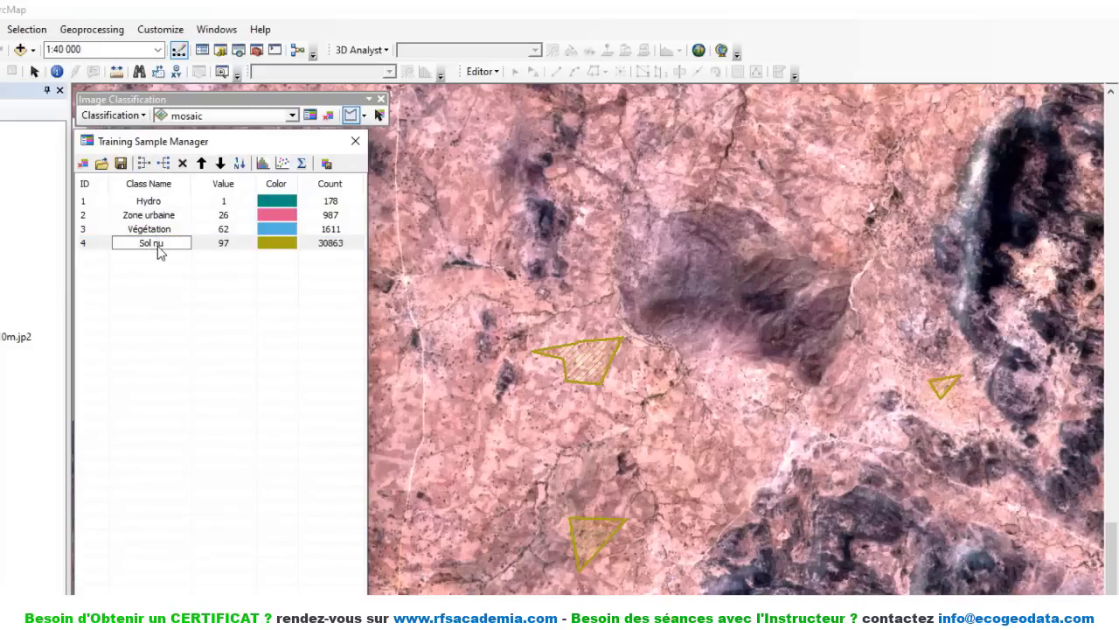
text(ol nu)
key(Return)
- Draw a four-vertex training sample of about 434 pixels on the northern part of the dark degraded hill
scroll(581, 437, up, 2)
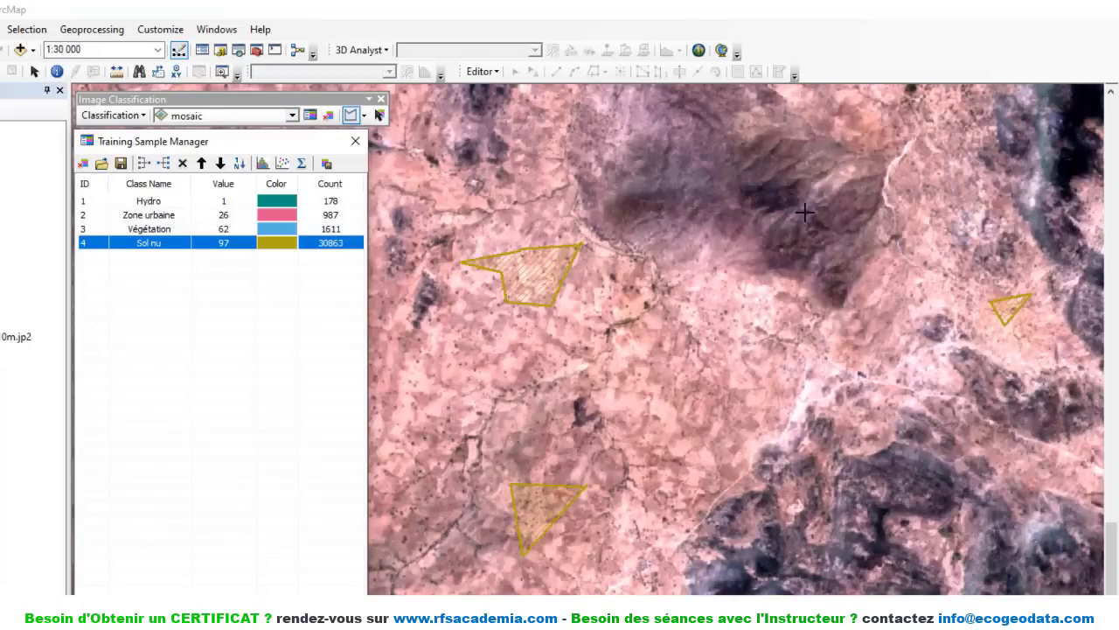
scroll(782, 170, up, 2)
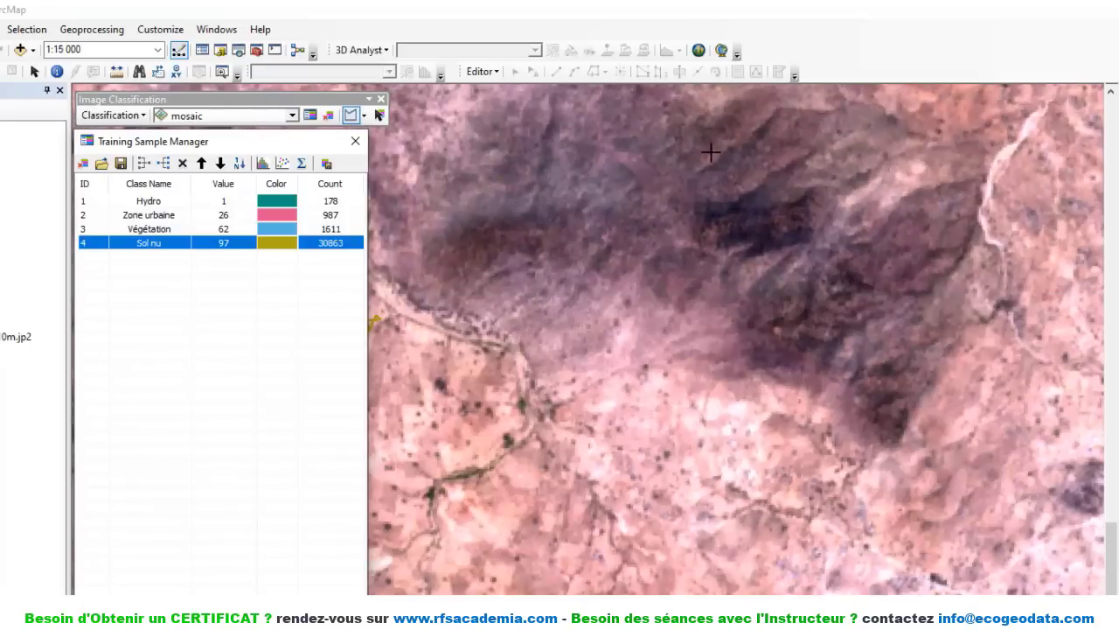
click(619, 147)
click(636, 193)
click(670, 166)
double_click(631, 119)
- Draw two degraded-soil samples of about 240 and 314 pixels on the northeastern and eastern slopes of the dark hill
click(785, 123)
click(788, 143)
click(833, 141)
double_click(820, 112)
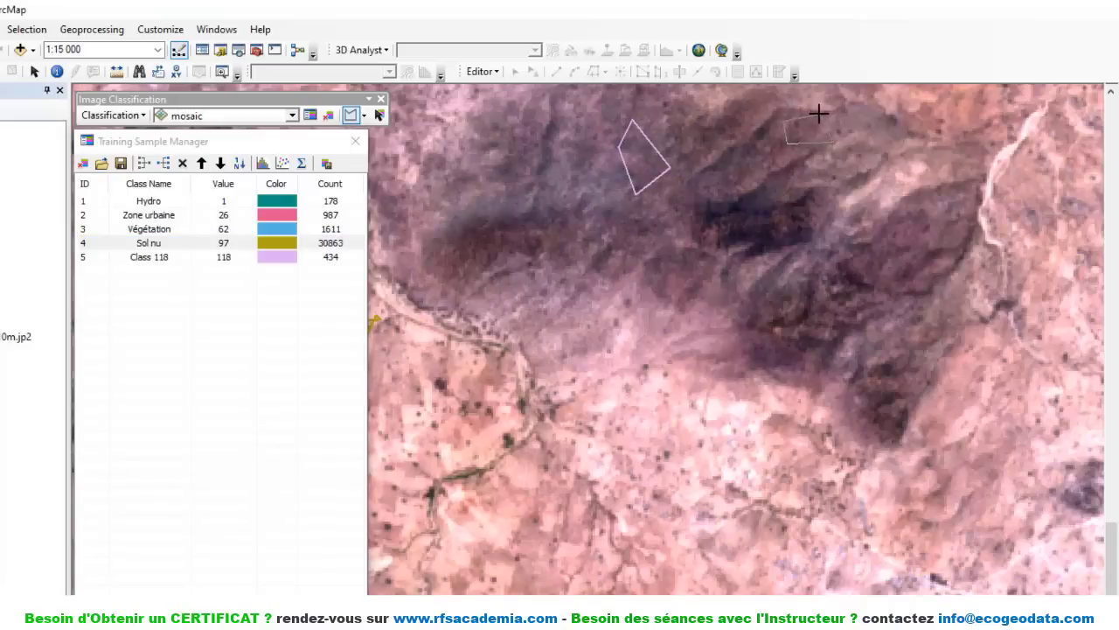
double_click(807, 117)
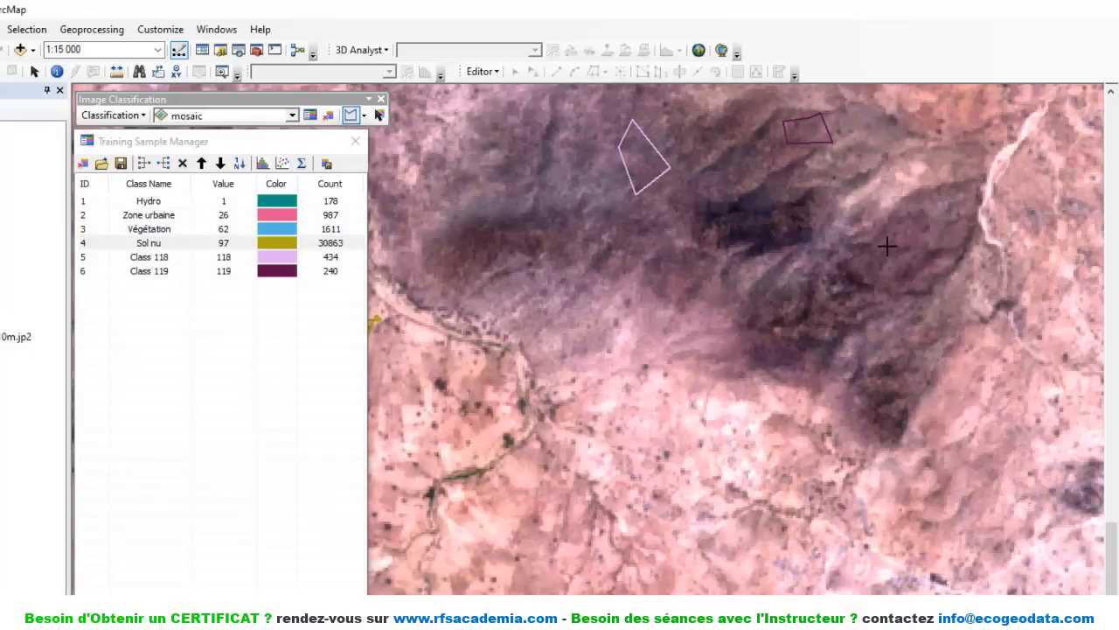
click(892, 262)
click(931, 254)
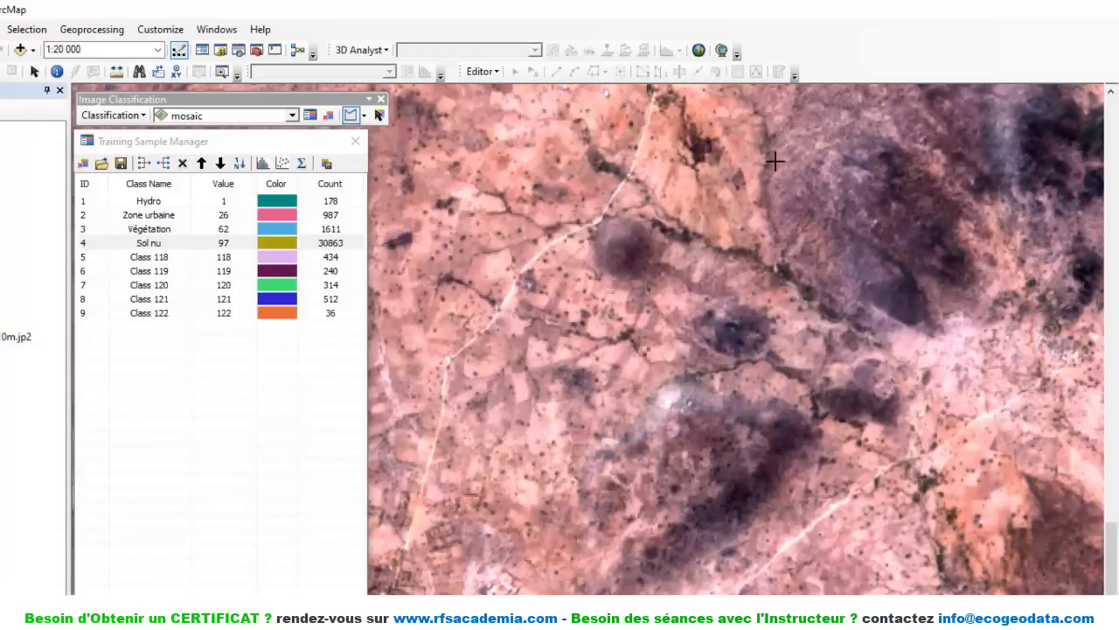
- Draw a five-vertex sample of about 1591 pixels on the purplish western flank of the hill northeast of the road
click(775, 161)
click(795, 215)
click(821, 209)
click(830, 128)
double_click(827, 125)
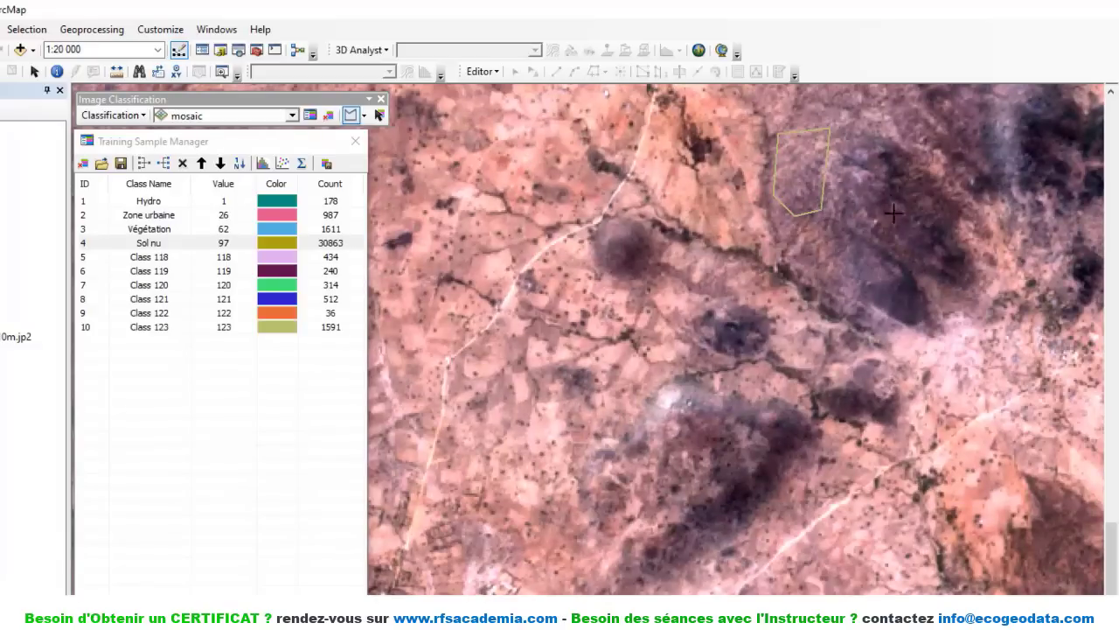
- Draw a small six-vertex degraded-soil sample of about 549 pixels on the dark terrain
click(815, 249)
click(820, 280)
click(832, 287)
click(844, 285)
click(843, 251)
double_click(828, 220)
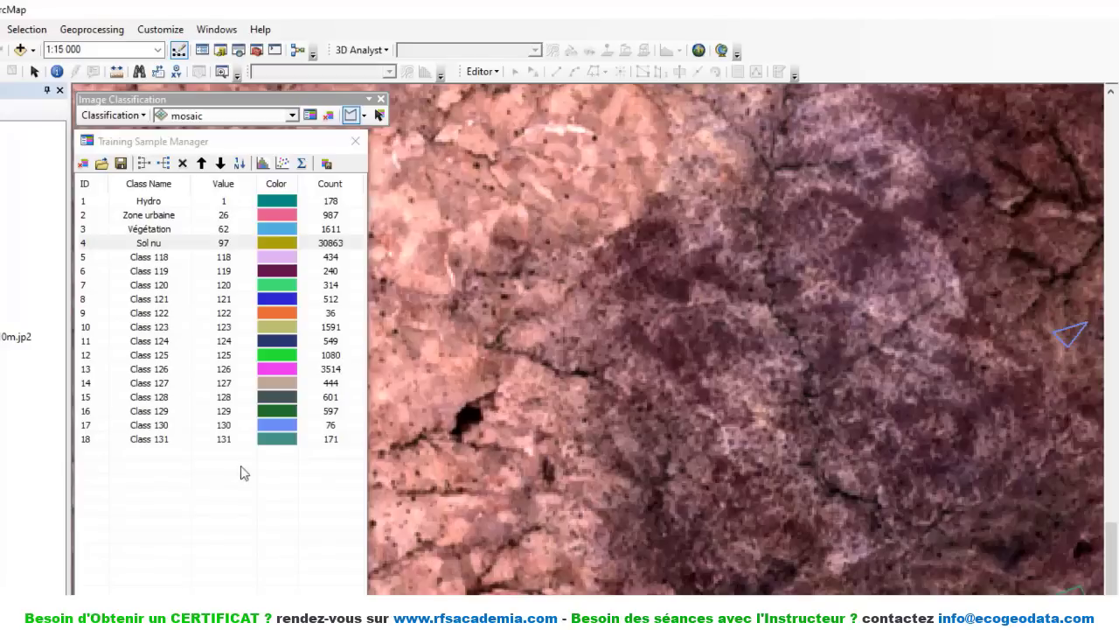
- Merge the samples Class 118 through Class 131 into one class and name it Sol dégradé
drag(243, 453, 133, 269)
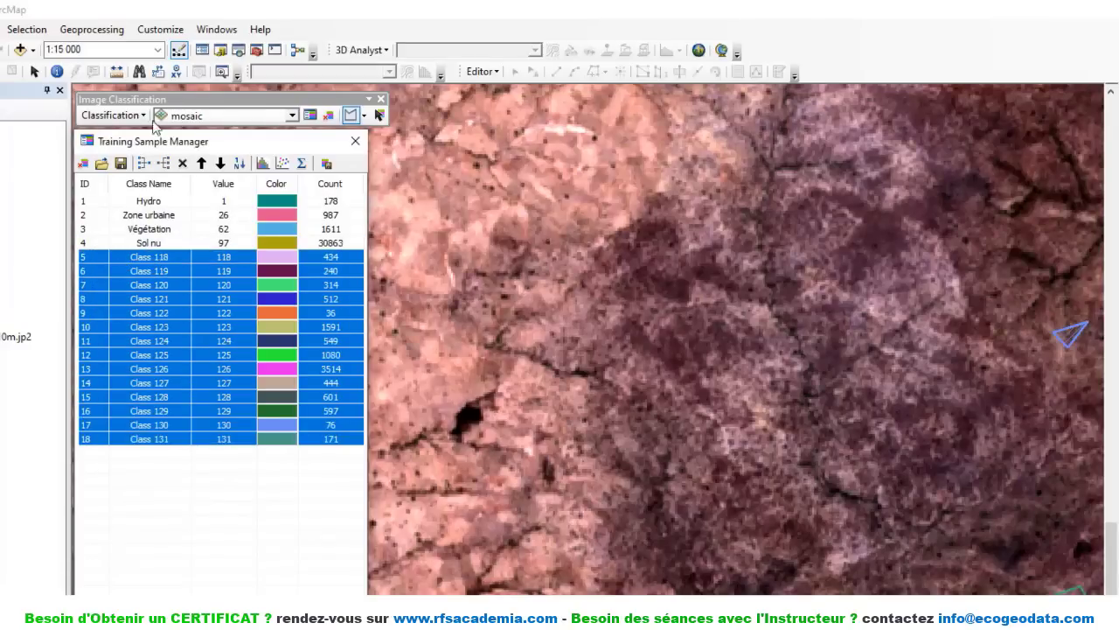
click(144, 163)
double_click(163, 259)
text(Sol dégradé)
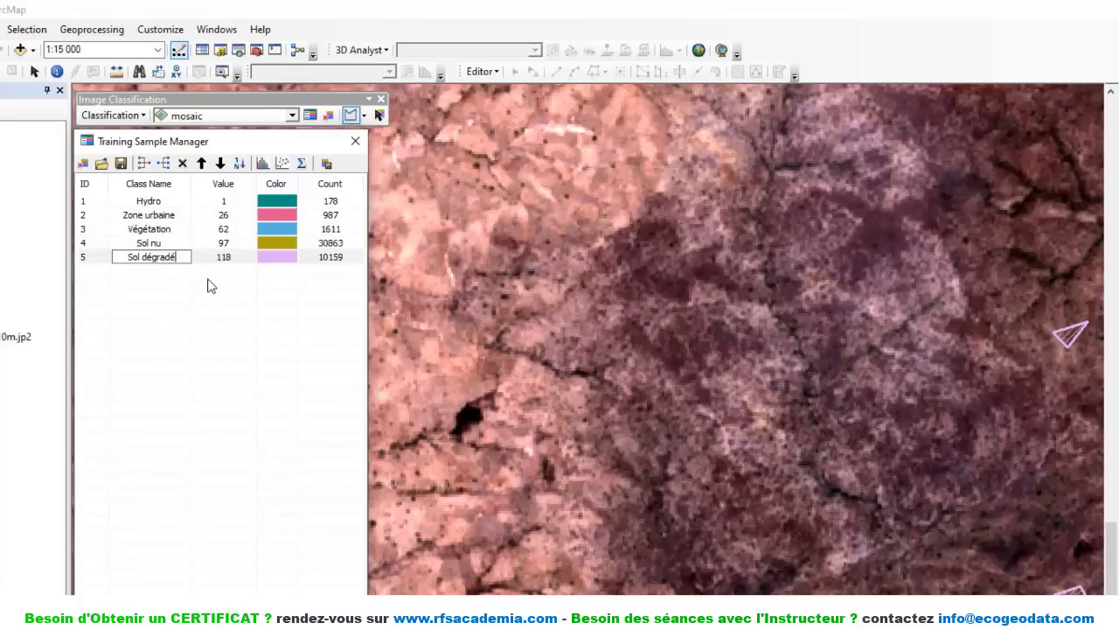
key(Return)
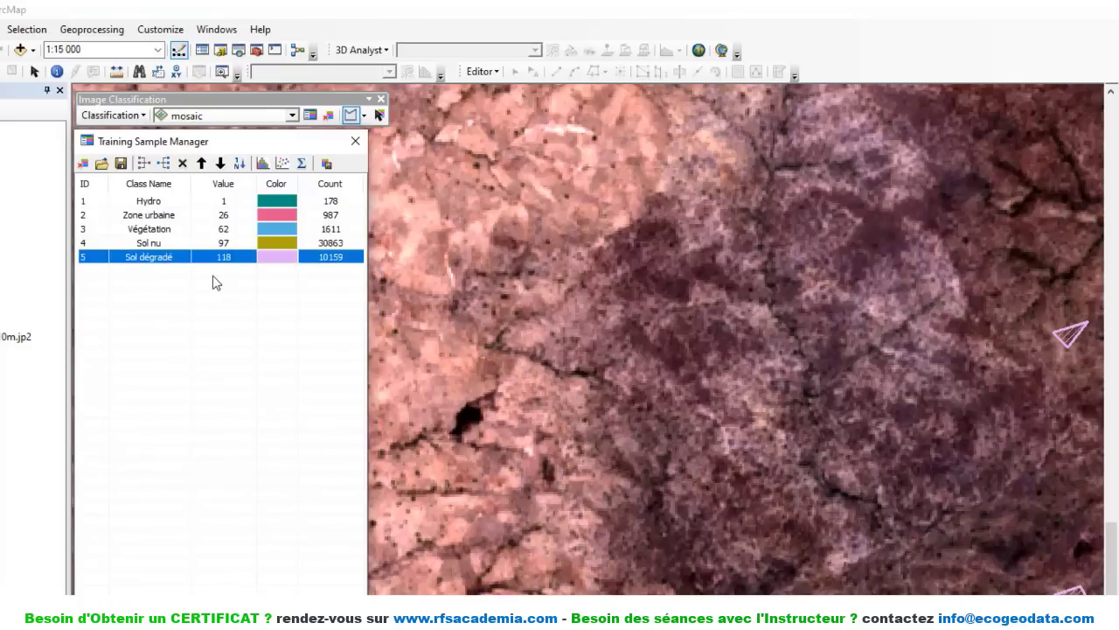
- Save the training samples as the shapefile mosaic and create a signature file named mosaic on the Bureau
click(121, 165)
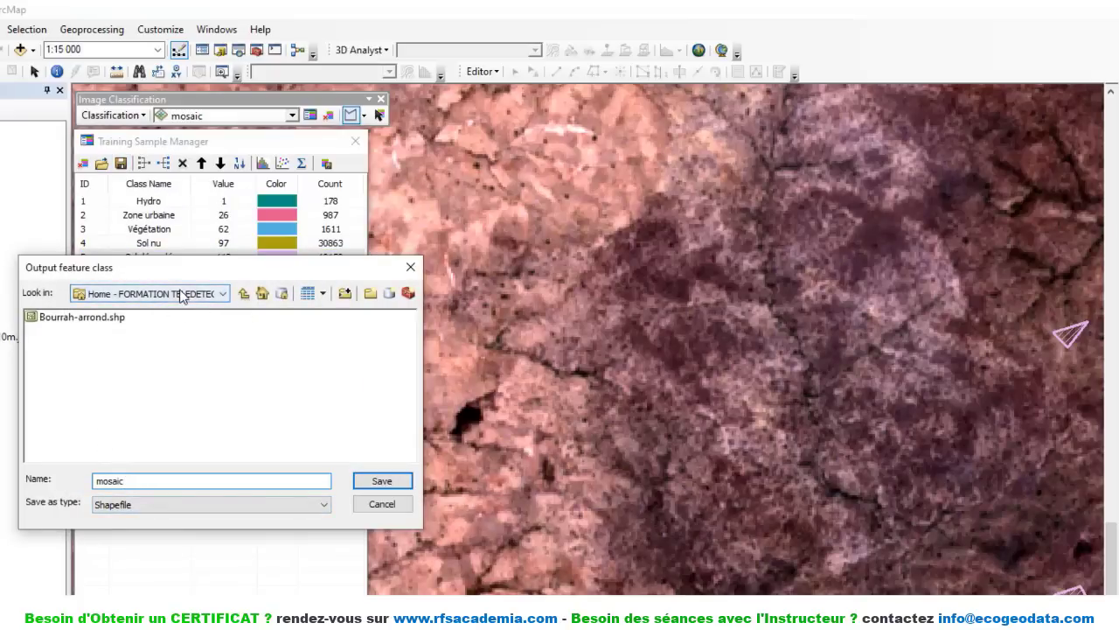
click(381, 483)
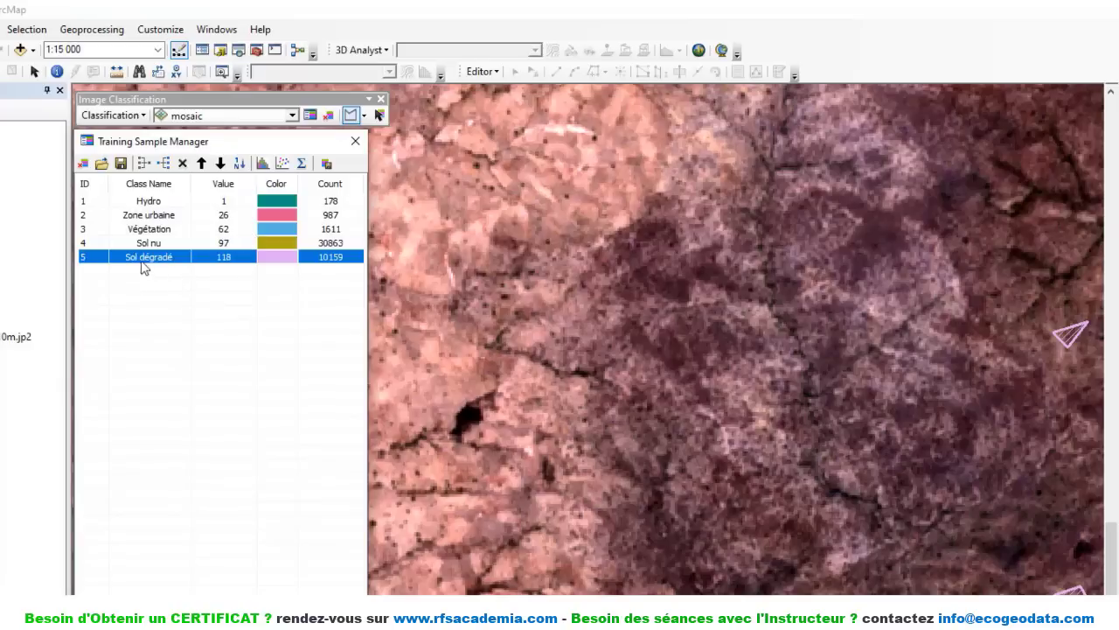
click(326, 165)
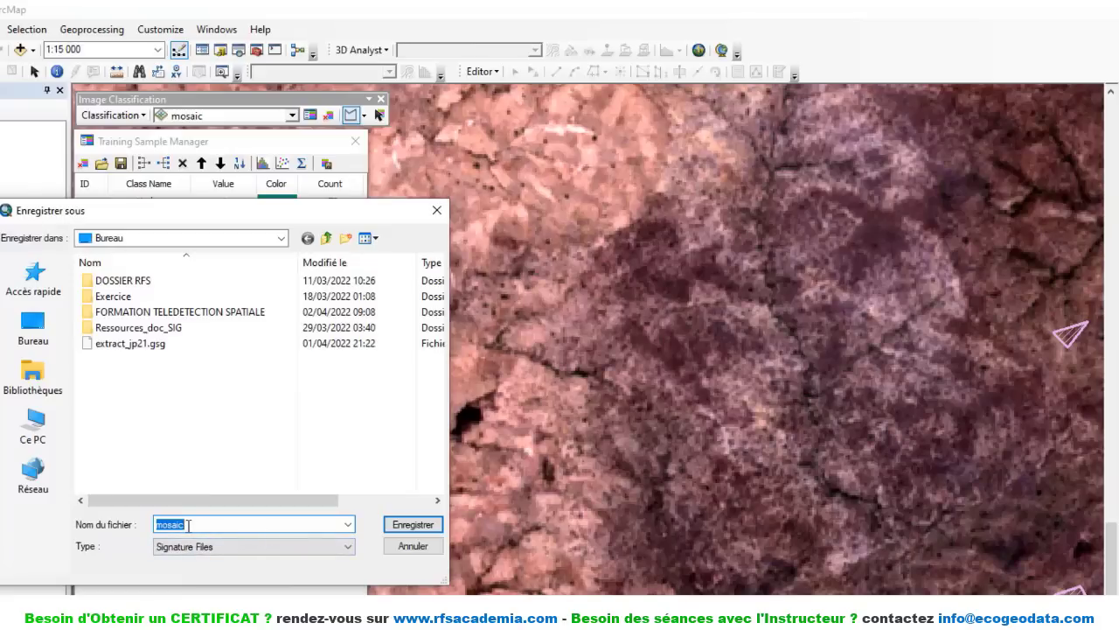
click(422, 524)
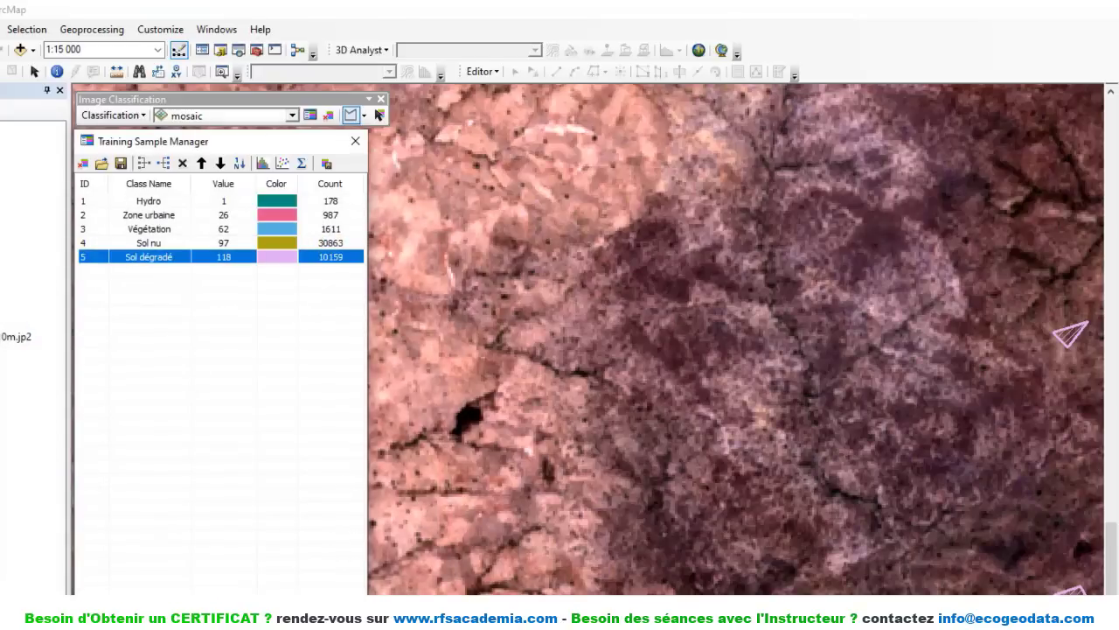
- Shrink the Training Sample Manager to fit its five classes, move it clear of the imagery and show the whole mosaic
drag(262, 595, 278, 278)
drag(236, 143, 954, 128)
scroll(549, 420, up, 5)
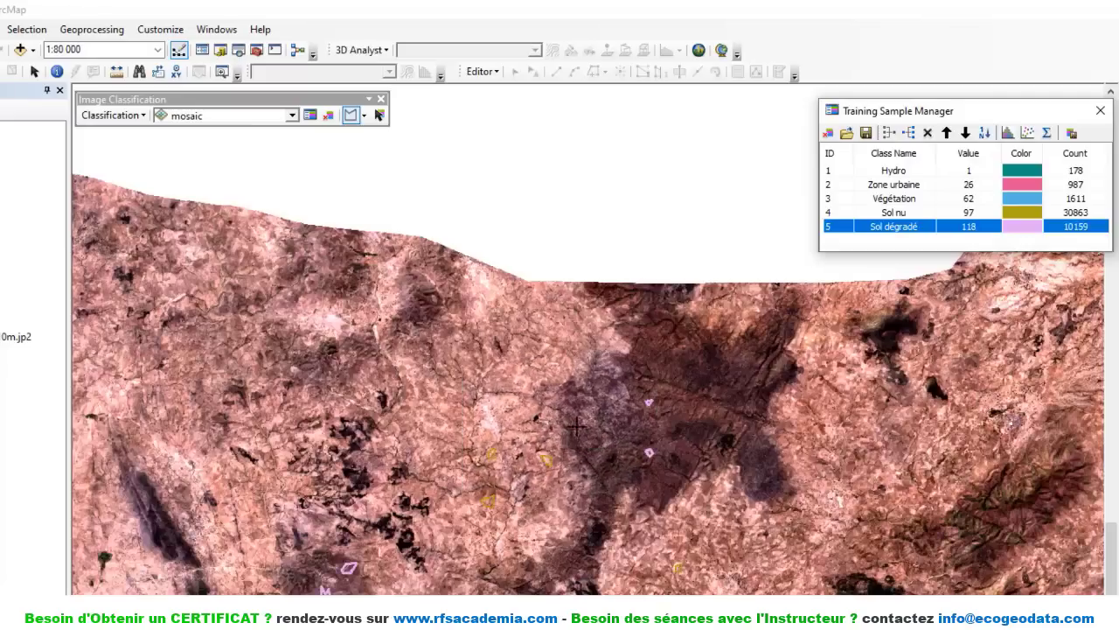
scroll(548, 421, up, 3)
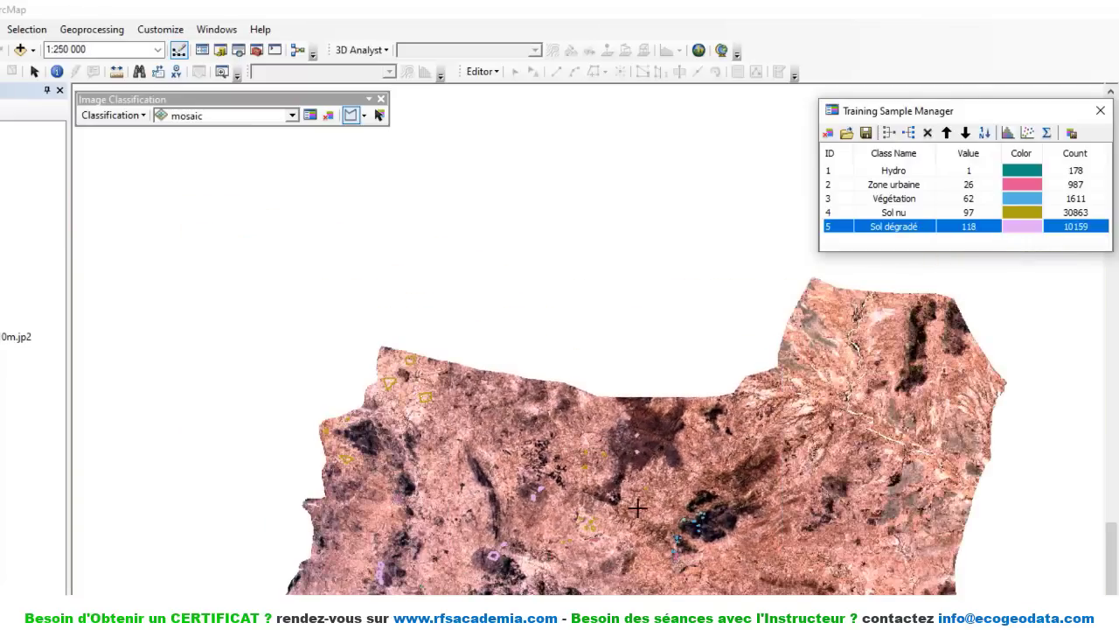
drag(474, 490, 463, 406)
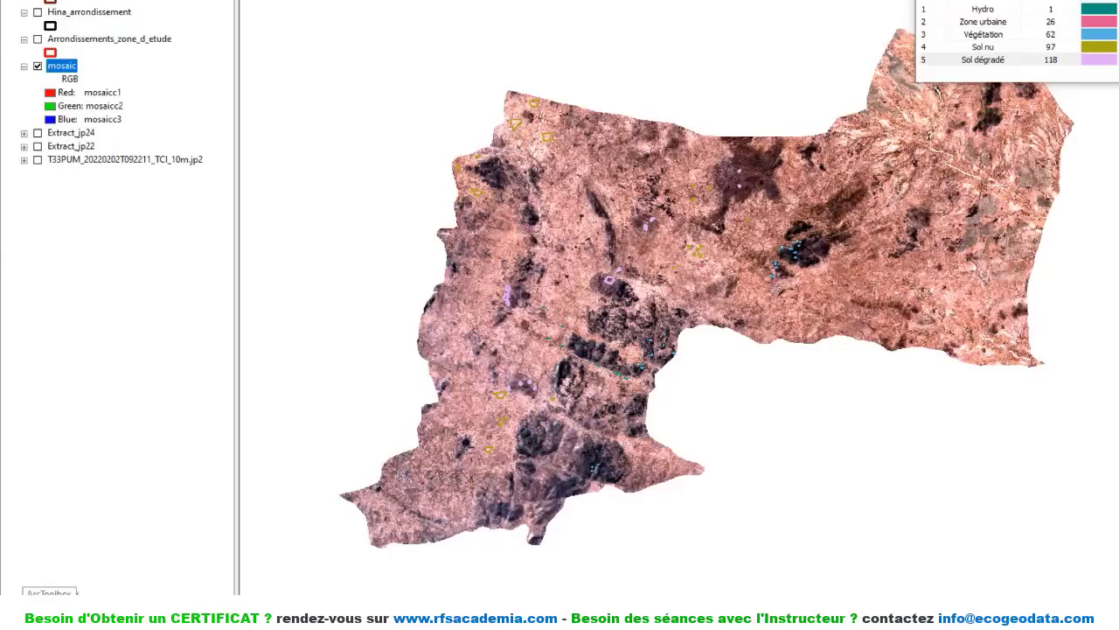
- Open Maximum Likelihood Classification from the Spatial Analyst Multivariate tools and add the mosaic layer as its input raster bands
click(33, 603)
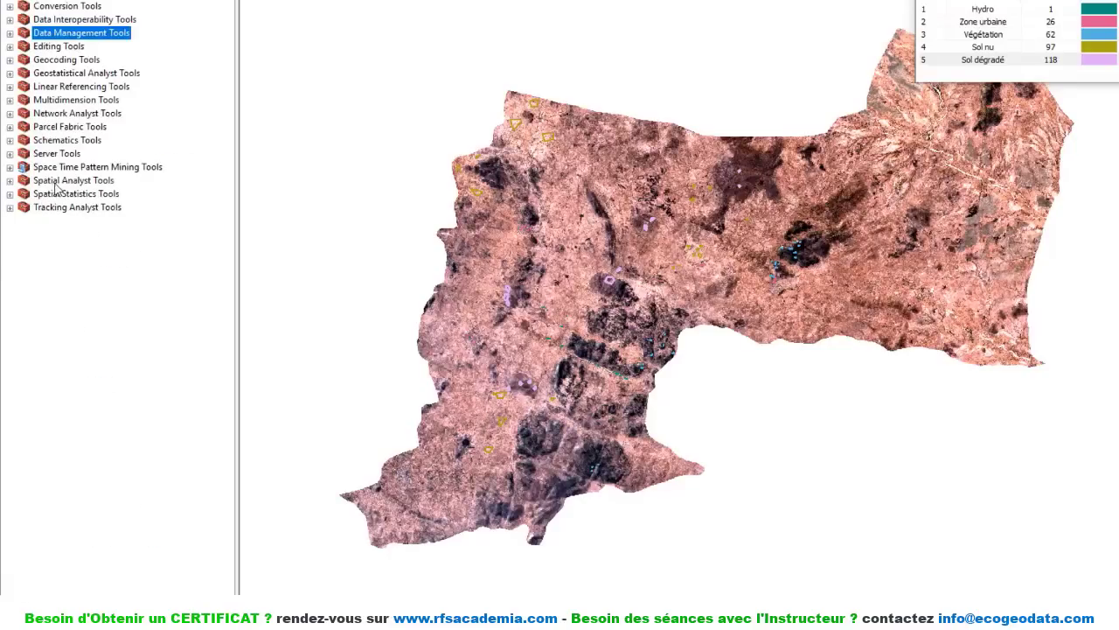
click(9, 181)
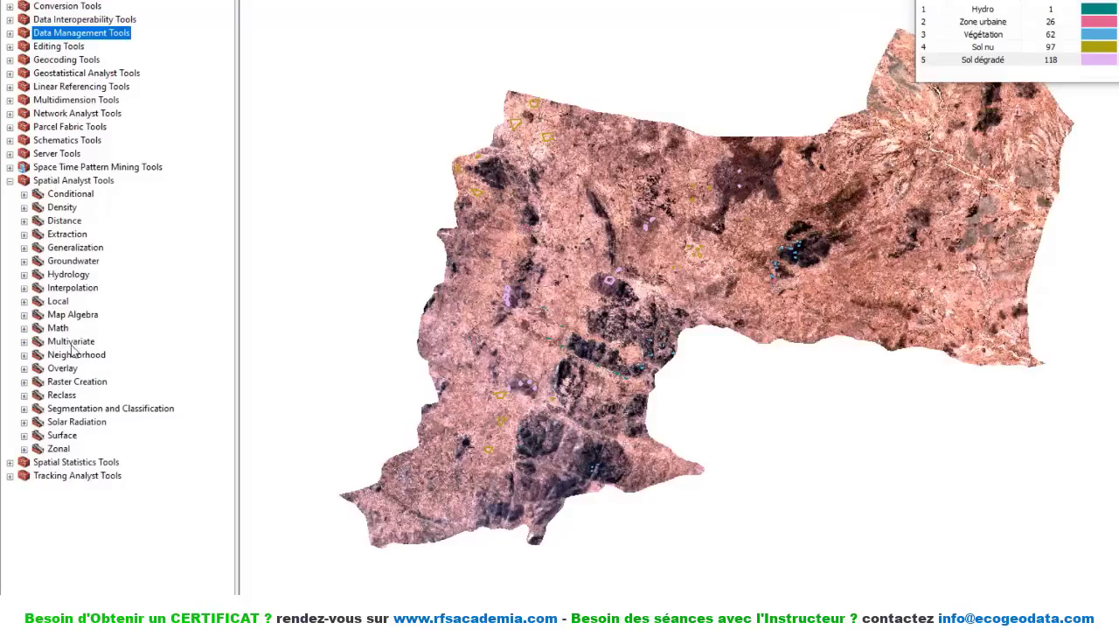
double_click(40, 343)
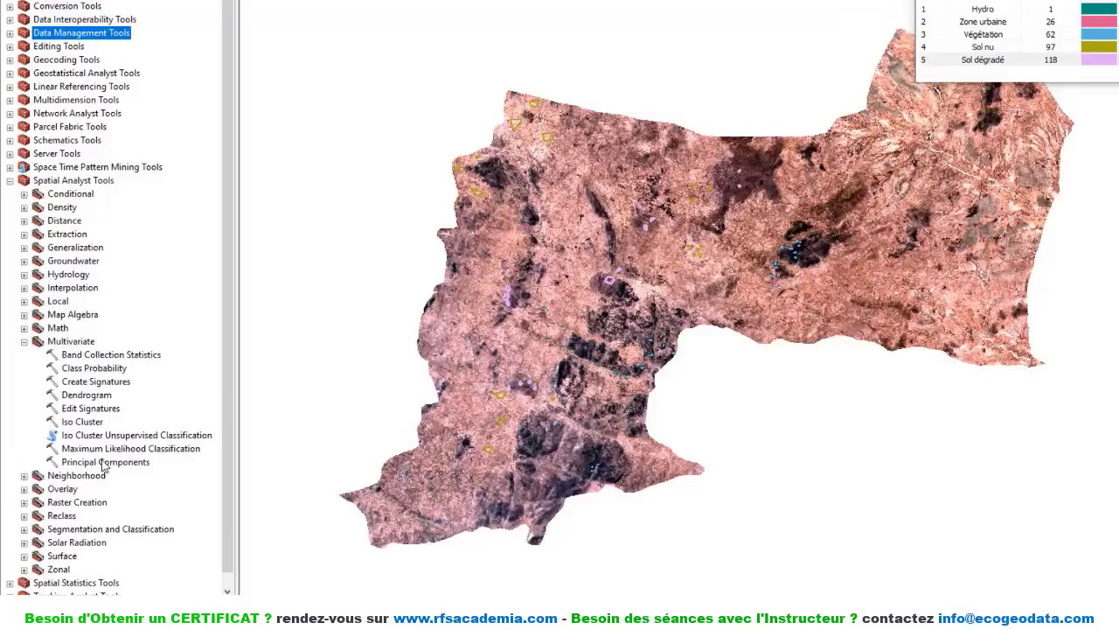
click(101, 450)
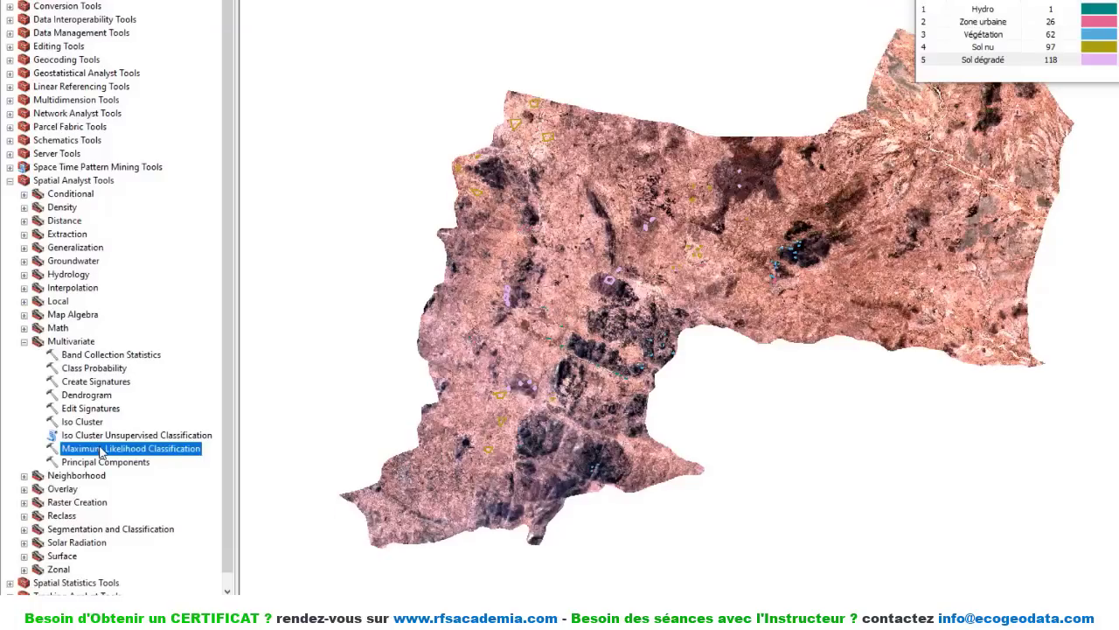
double_click(101, 450)
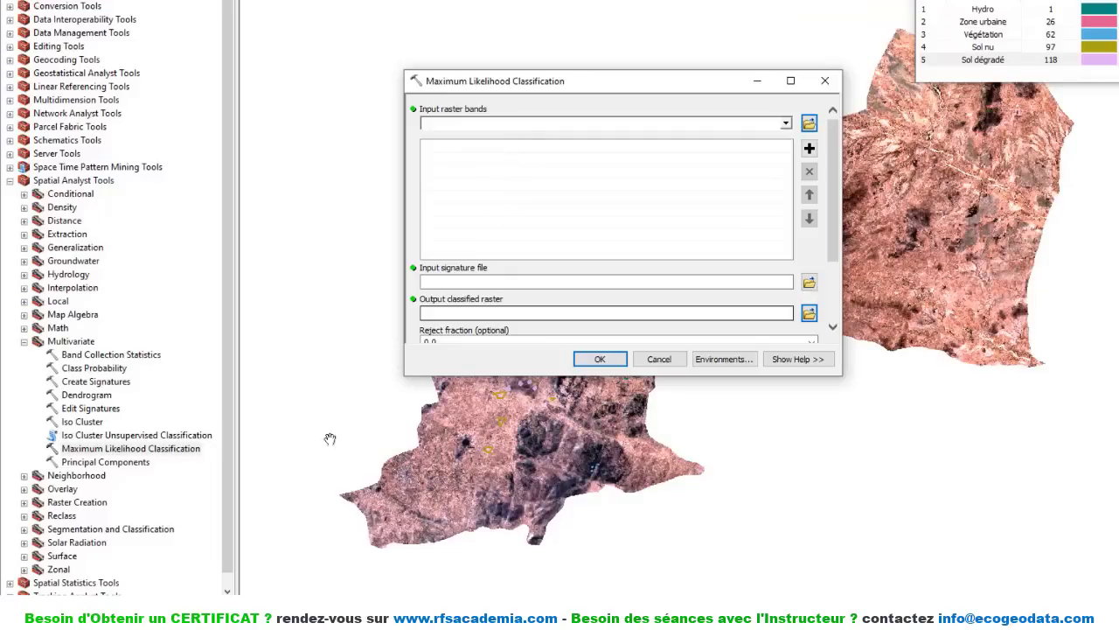
click(125, 603)
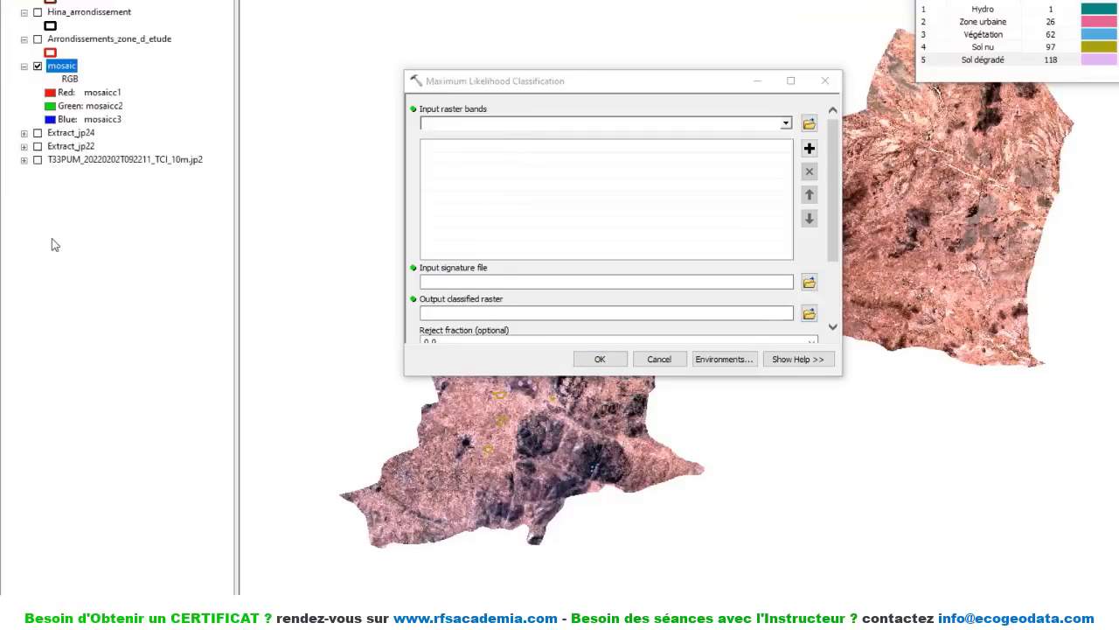
drag(62, 70, 490, 173)
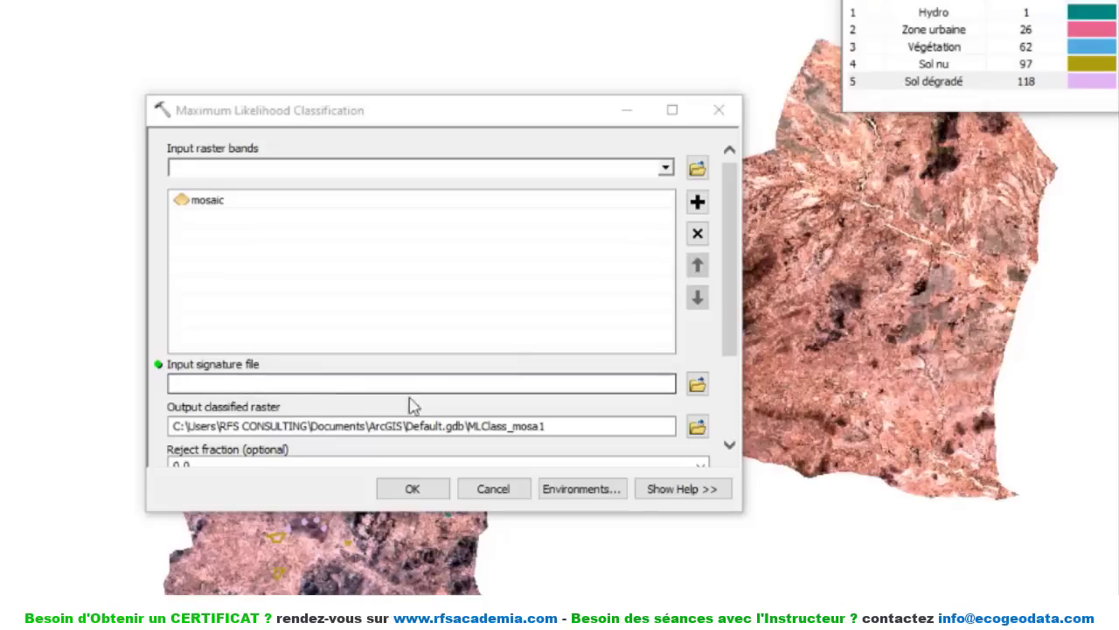
- Load mosaic.gsg from the Bureau as the input signature file of the Maximum Likelihood Classification
click(697, 388)
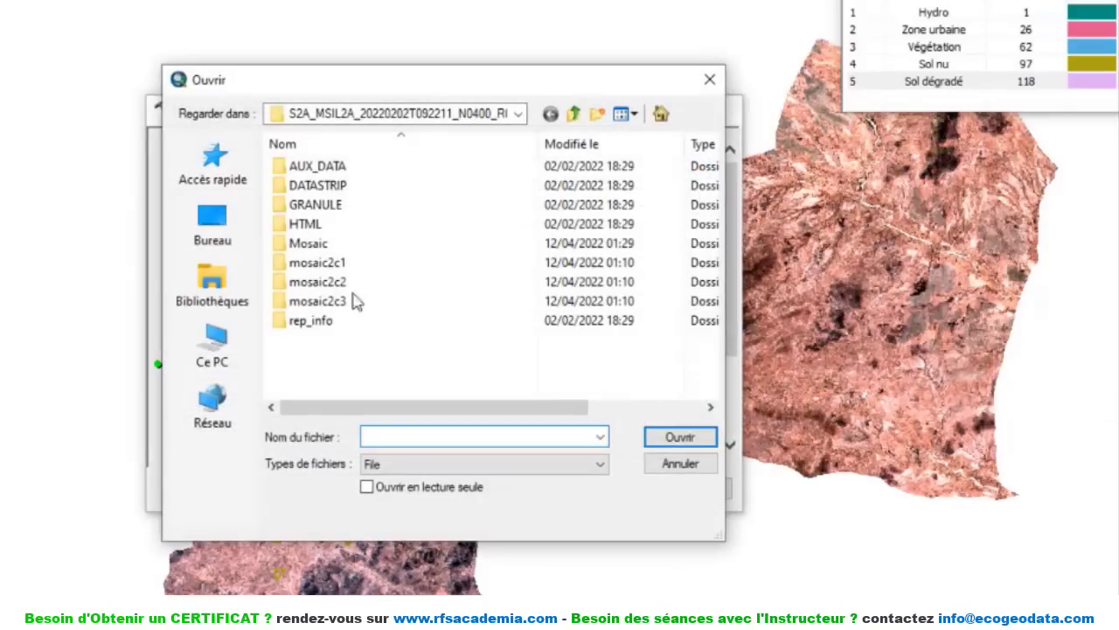
click(231, 229)
scroll(361, 384, down, 5)
click(360, 391)
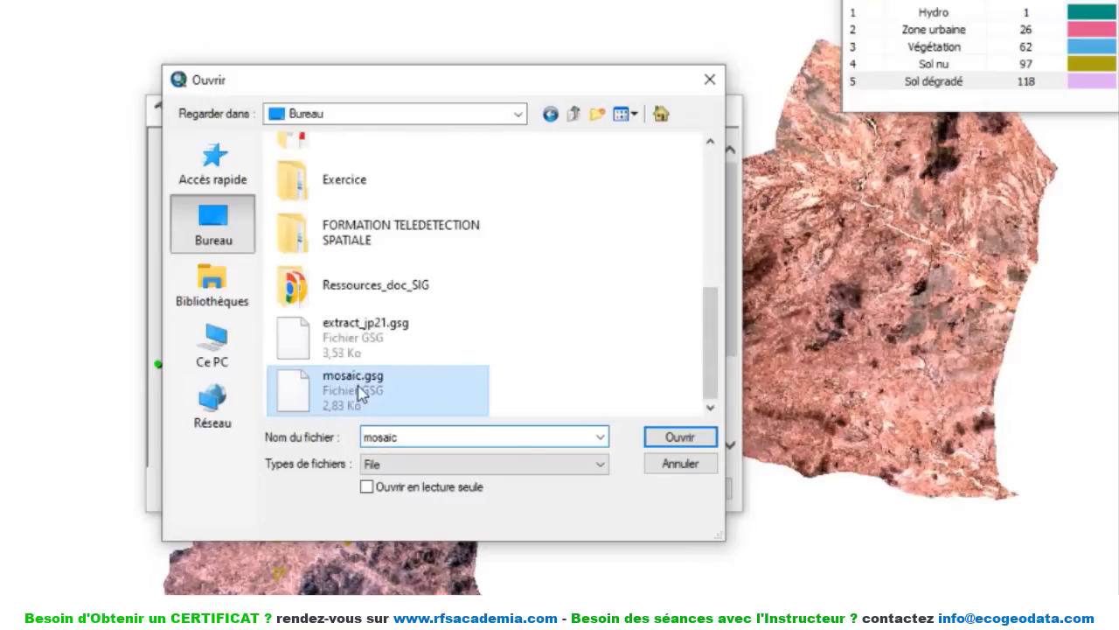
click(685, 442)
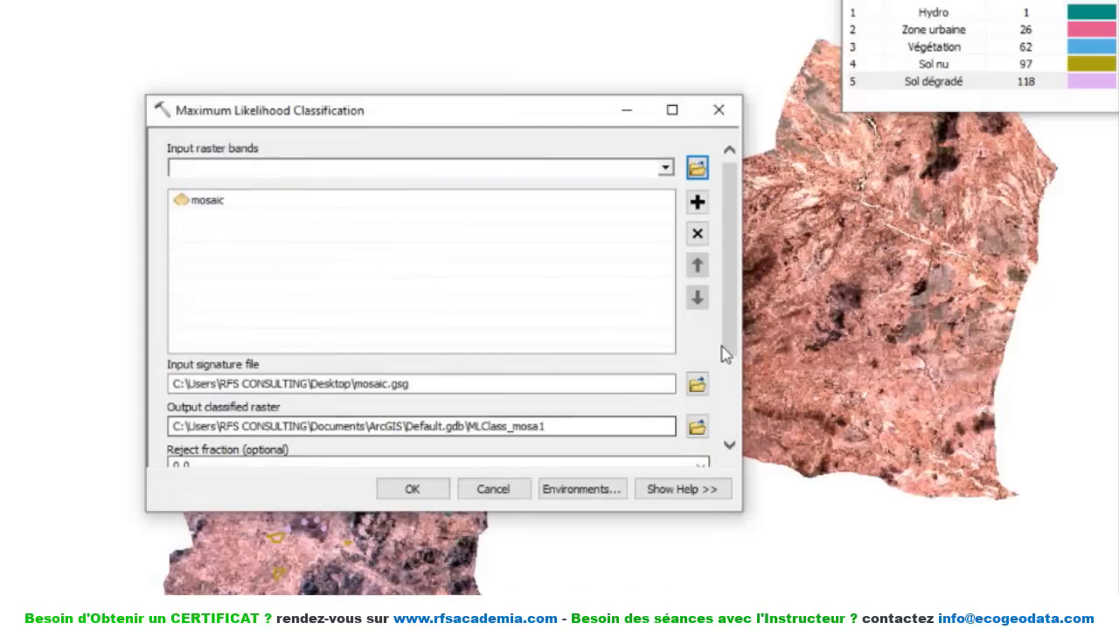
- Run the classification with the output raster MLClass_mosa1, reject fraction 0,0 and EQUAL a priori weighting
drag(731, 325, 732, 404)
click(545, 295)
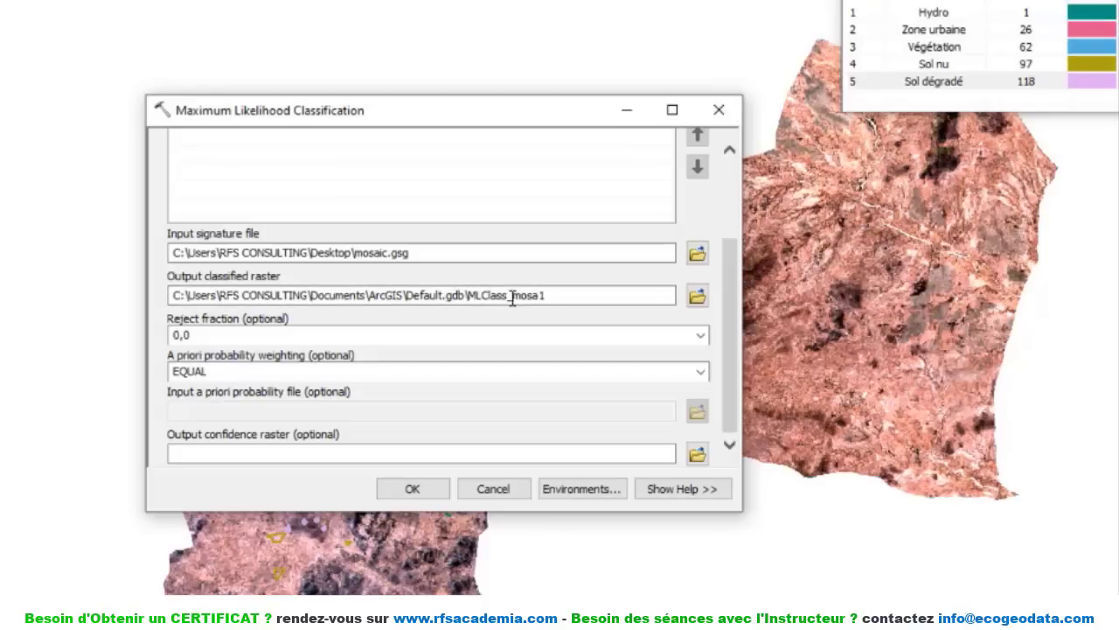
click(412, 490)
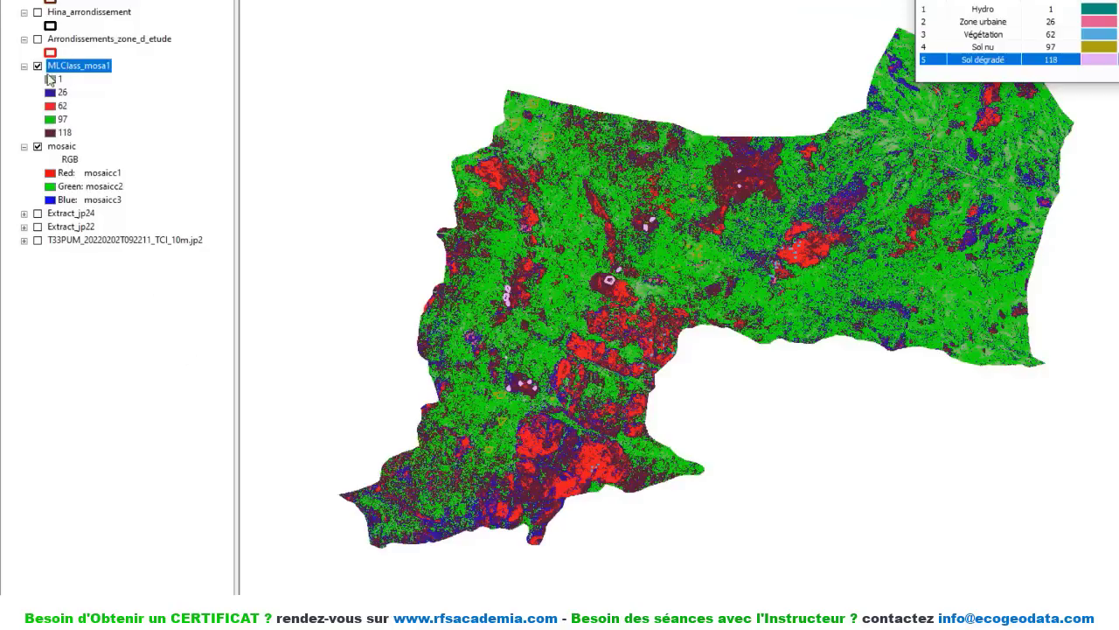
- Open the attribute table of the MLClass_mosa1 layer and move it toward the upper edge of the map
right_click(59, 70)
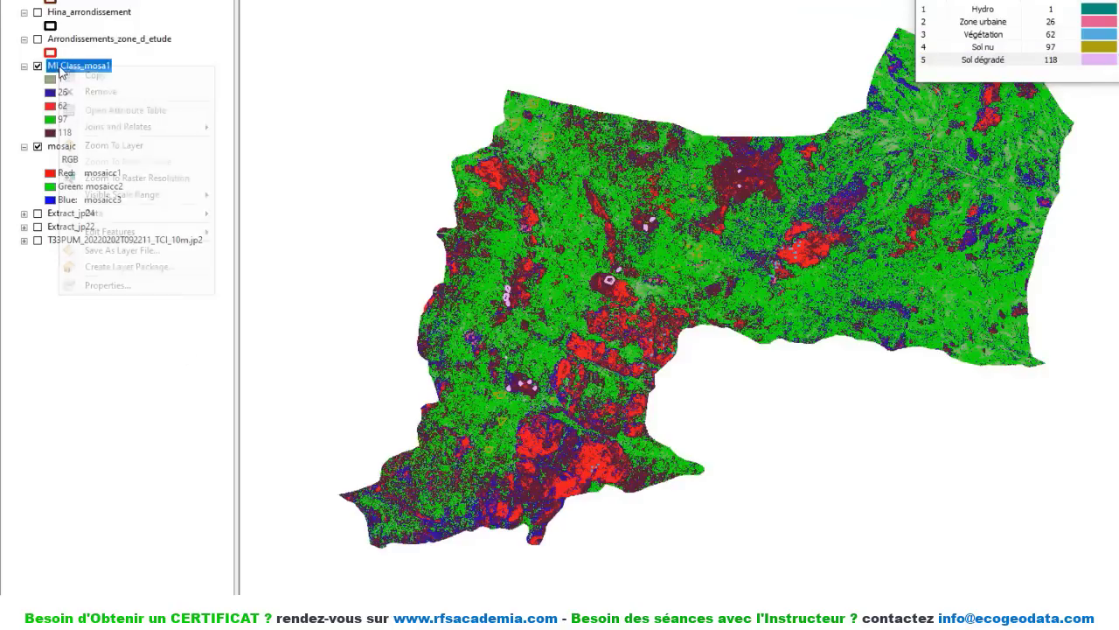
click(109, 112)
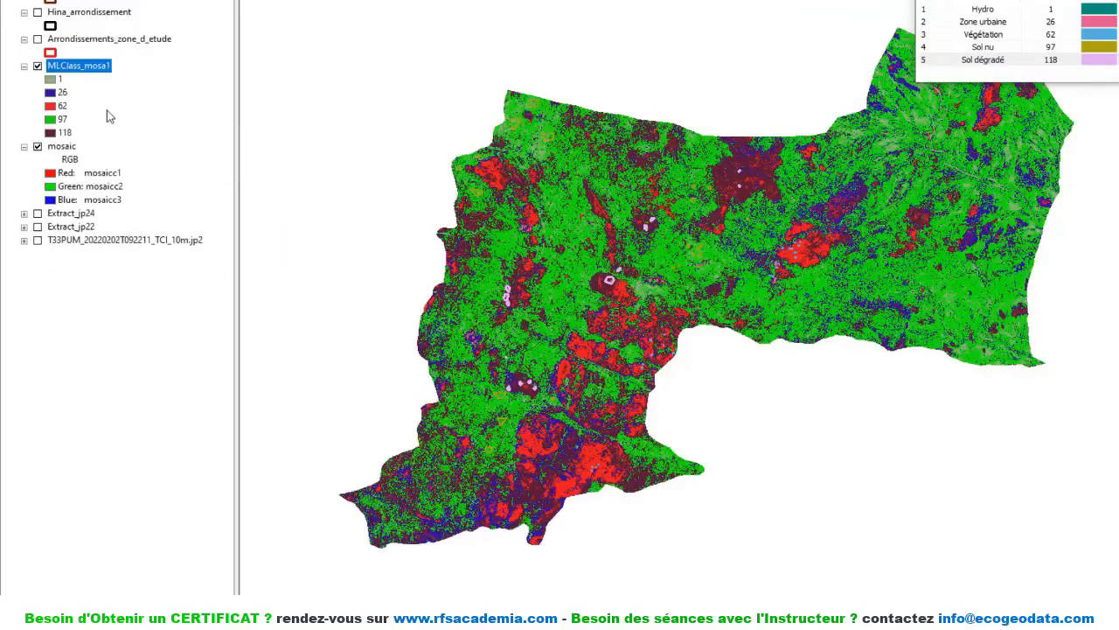
drag(705, 147, 444, 46)
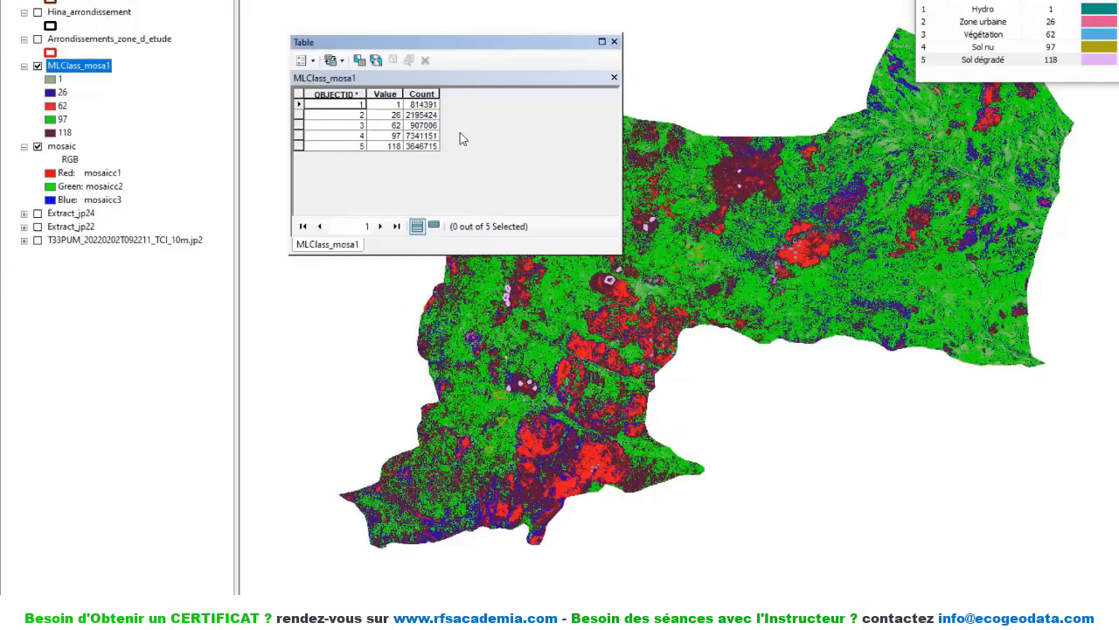
- Add a Text field named Land use category to the MLClass_mosa1 table and accept its automatic renaming to Land_use_category
click(305, 60)
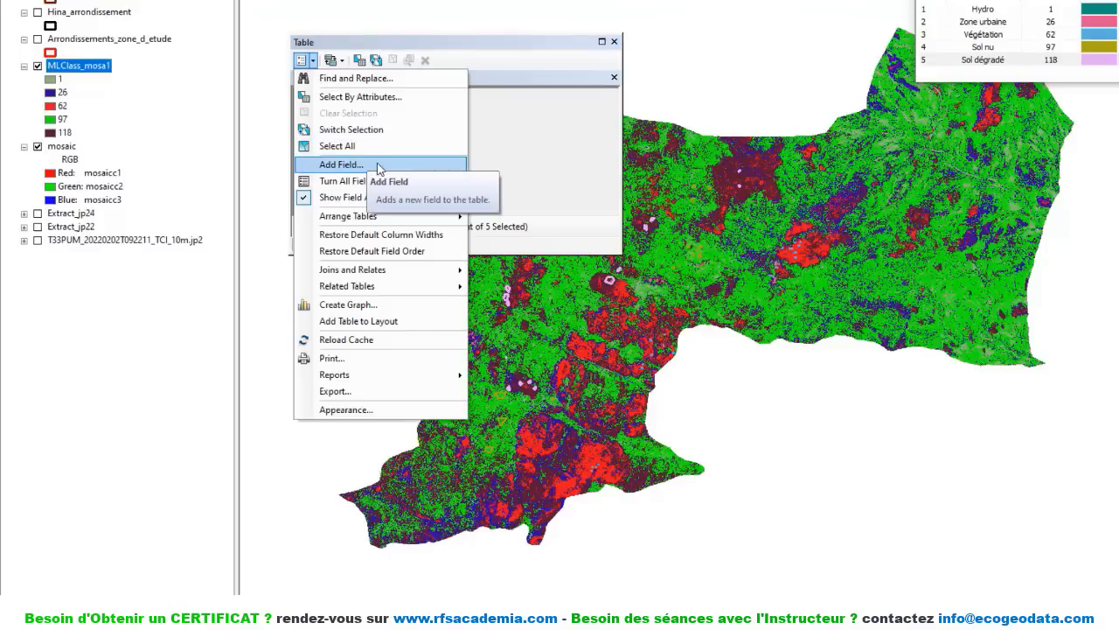
click(341, 165)
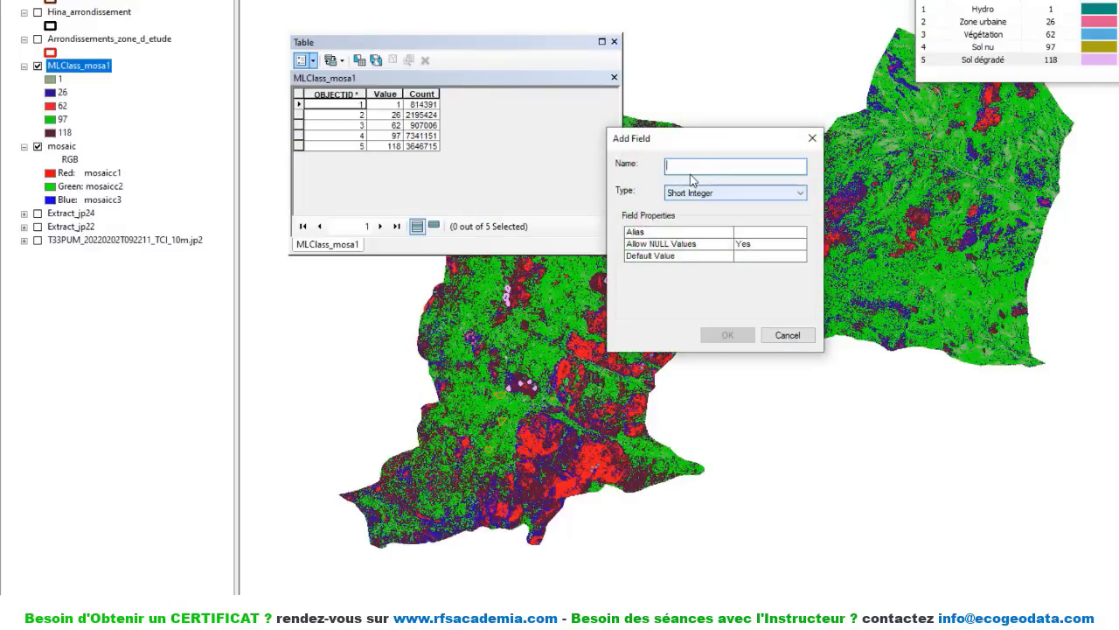
text(Land use category)
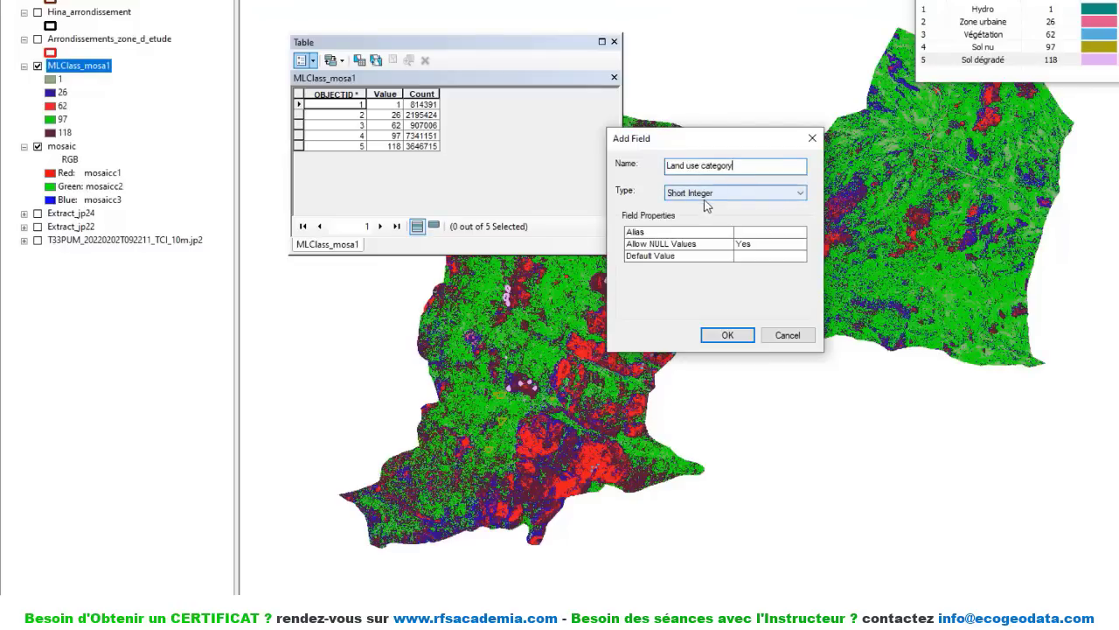
click(712, 194)
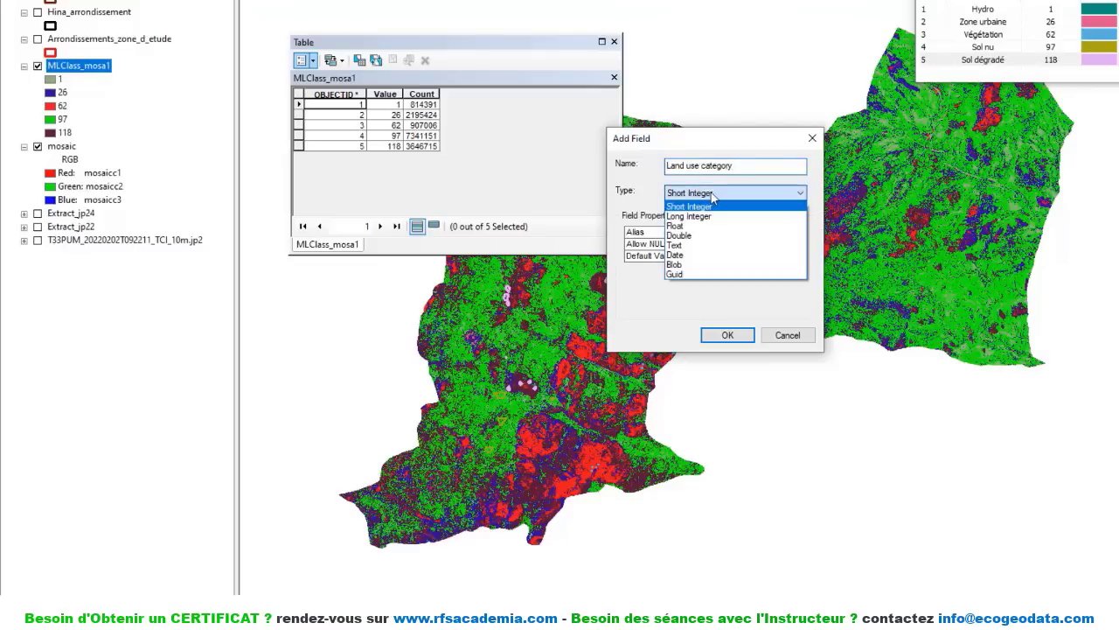
click(700, 246)
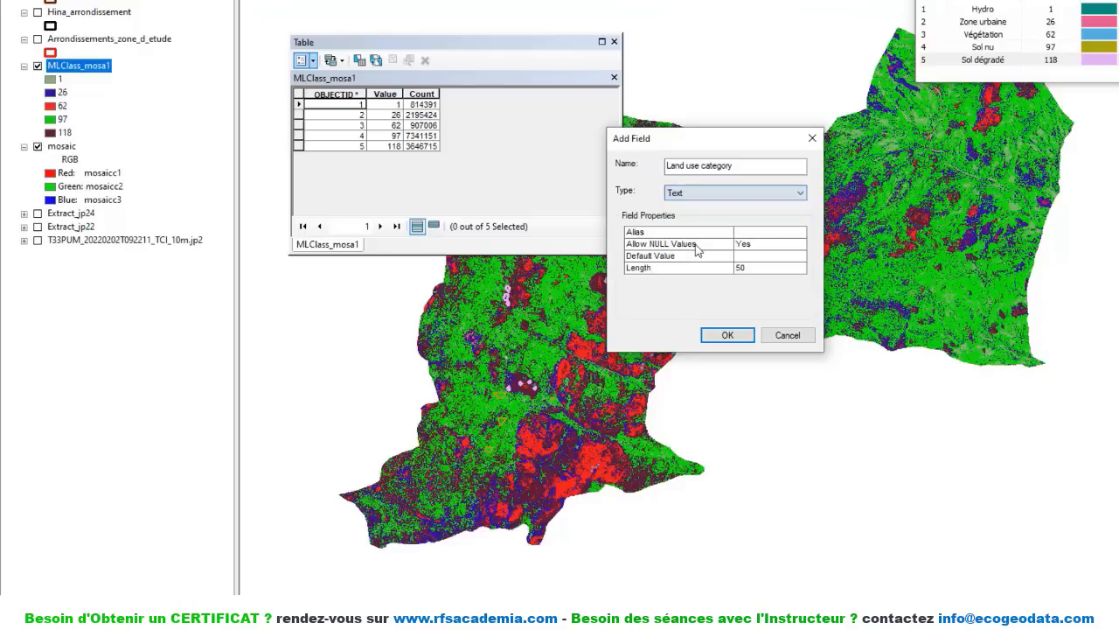
click(729, 337)
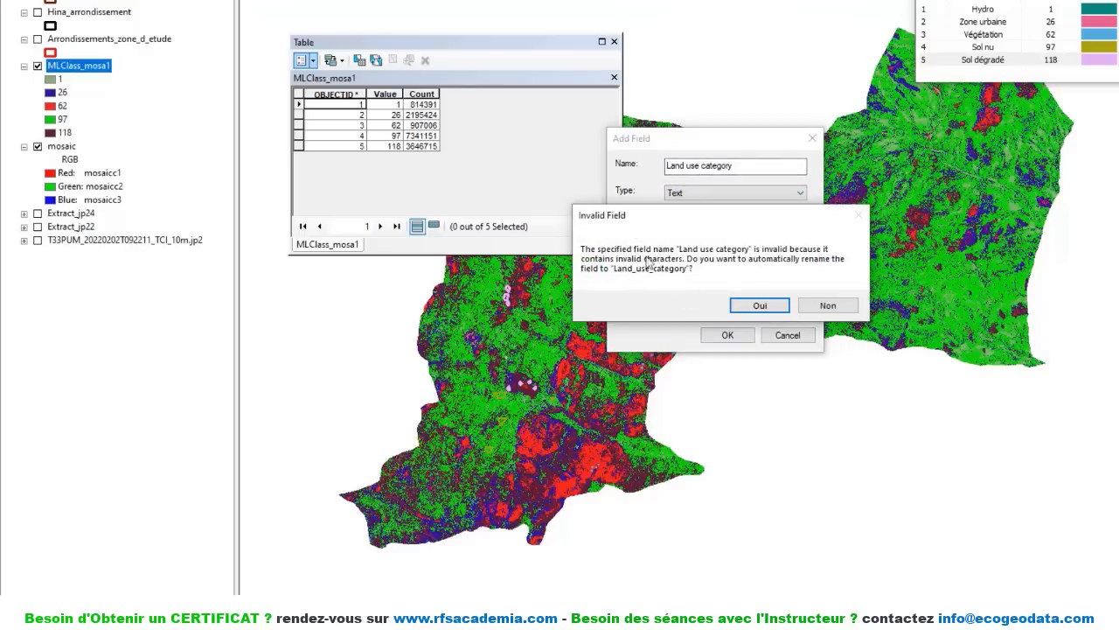
click(761, 304)
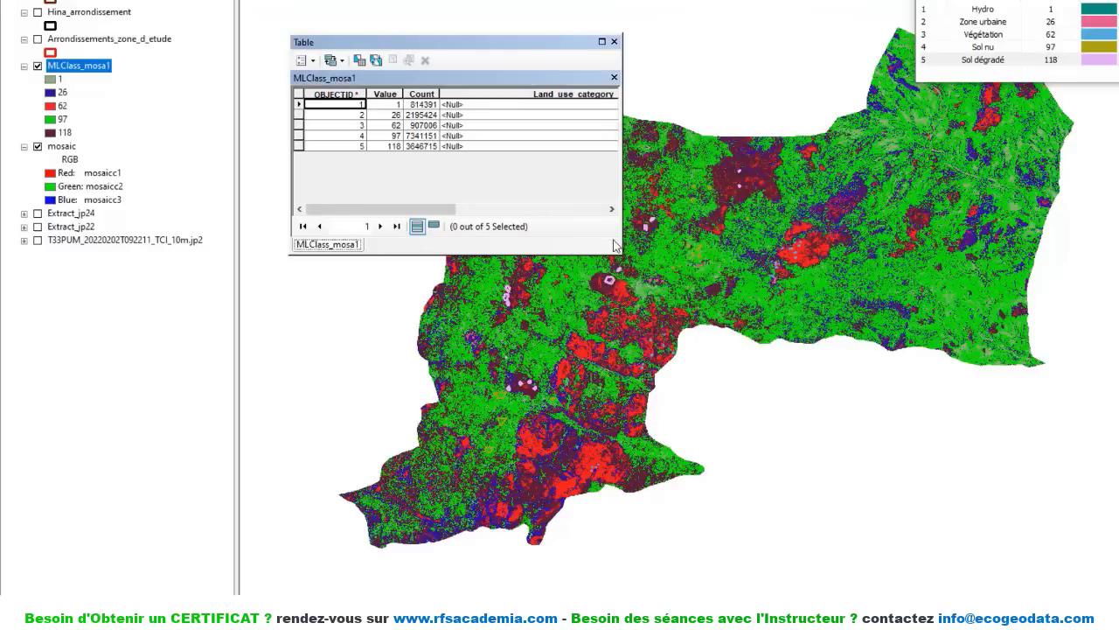
- Arrange the attribute table and the Training Sample Manager side by side, show the Land_use_category column and select the first record
drag(448, 42, 349, 2)
drag(595, 207, 714, 258)
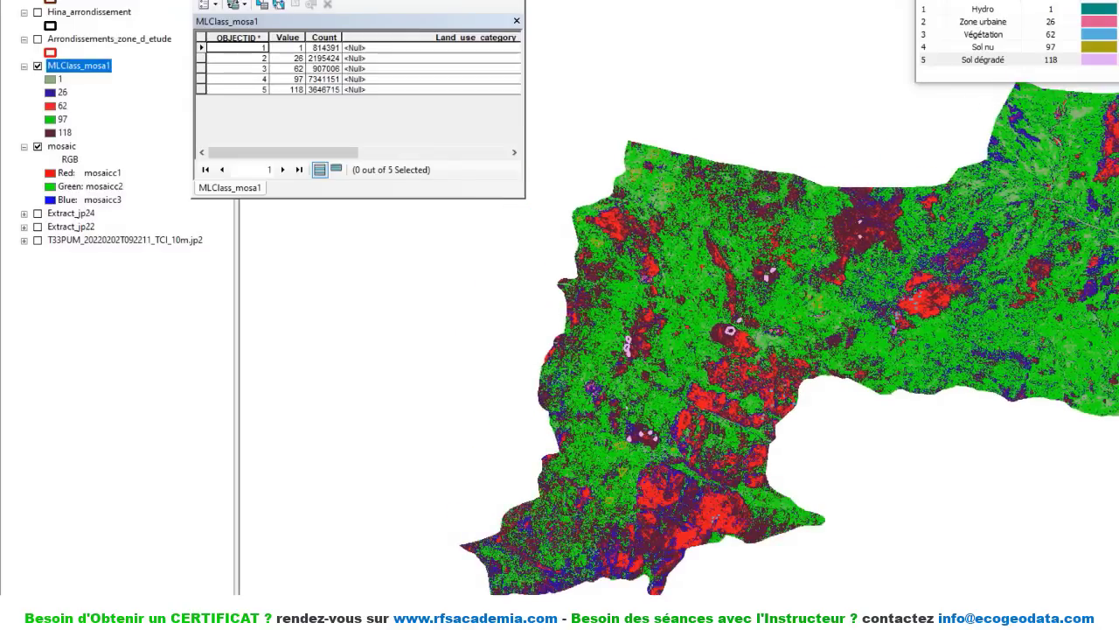
drag(1042, 0, 663, 13)
click(440, 152)
click(201, 48)
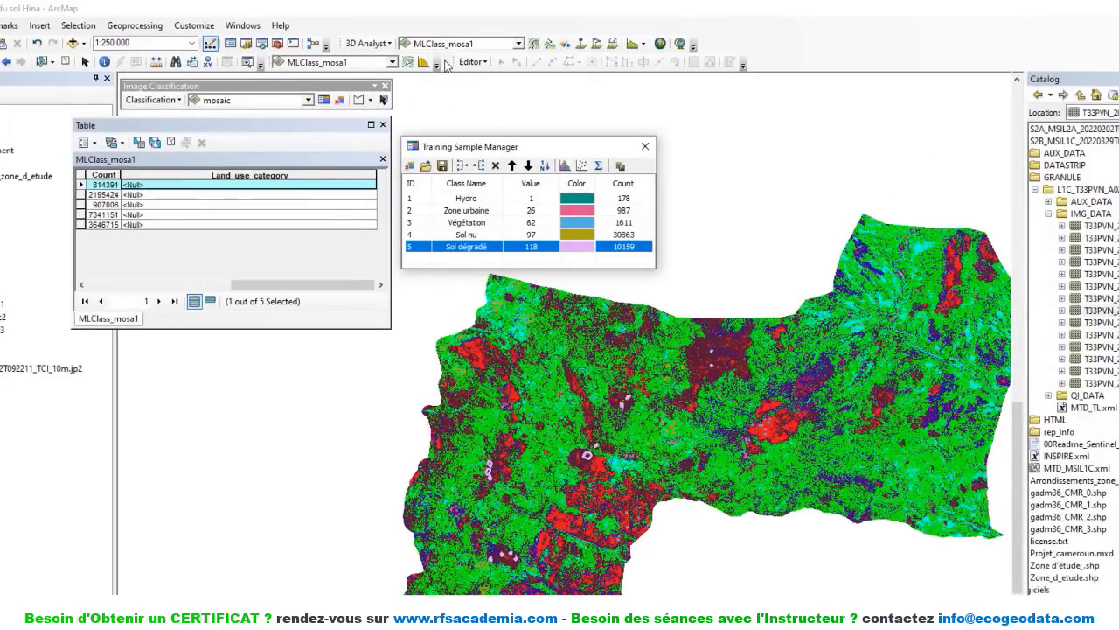
- Start an edit session on the VAT_MLClass_mosa1 table
click(476, 62)
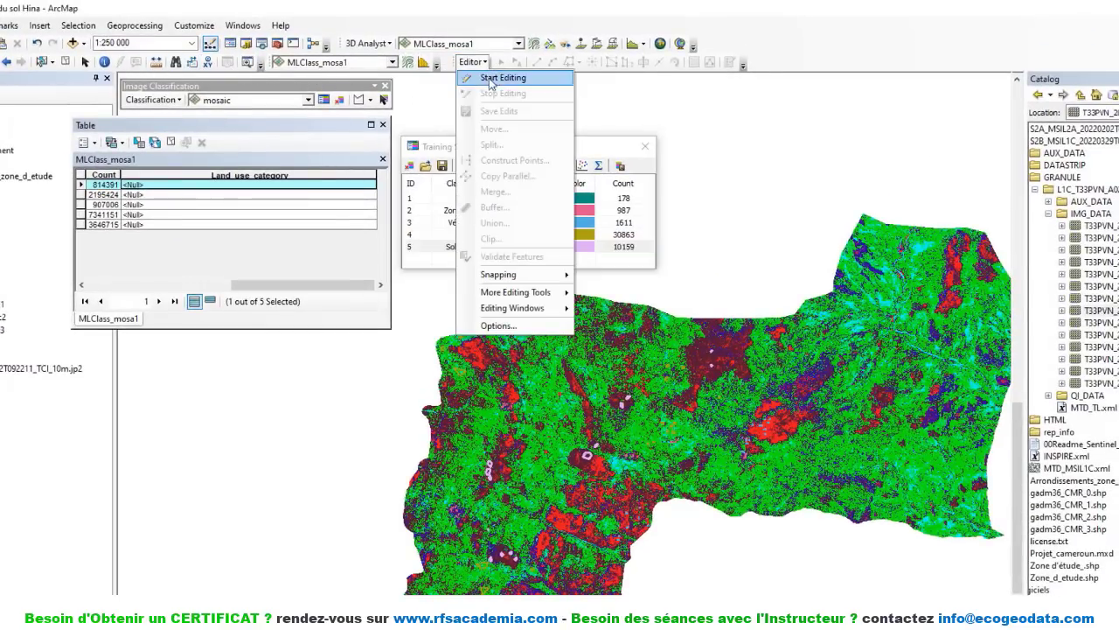
click(488, 81)
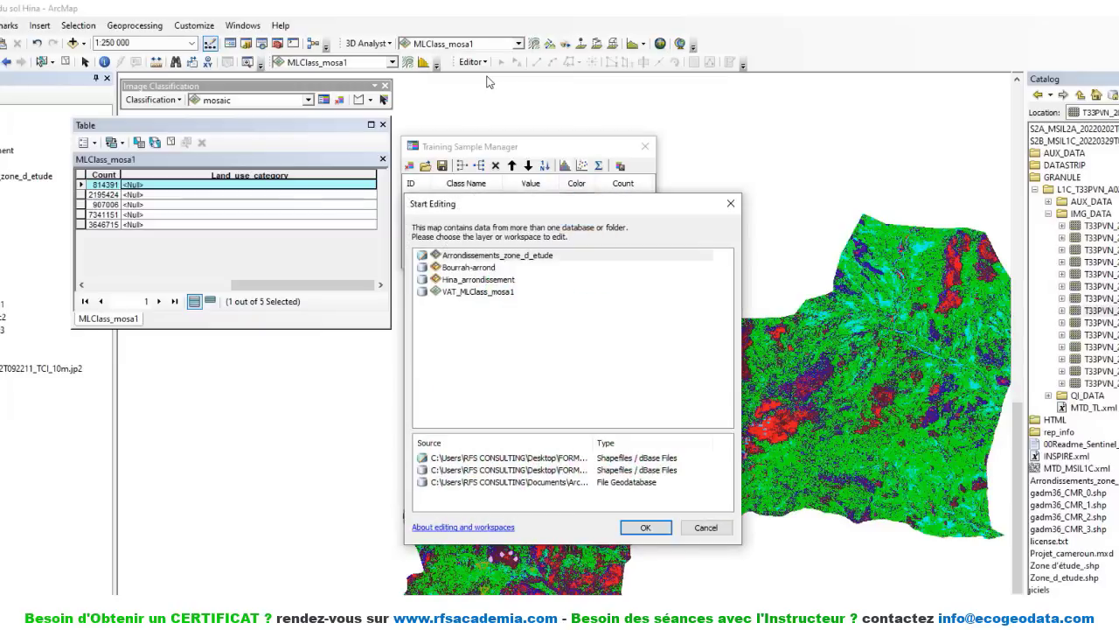
click(488, 293)
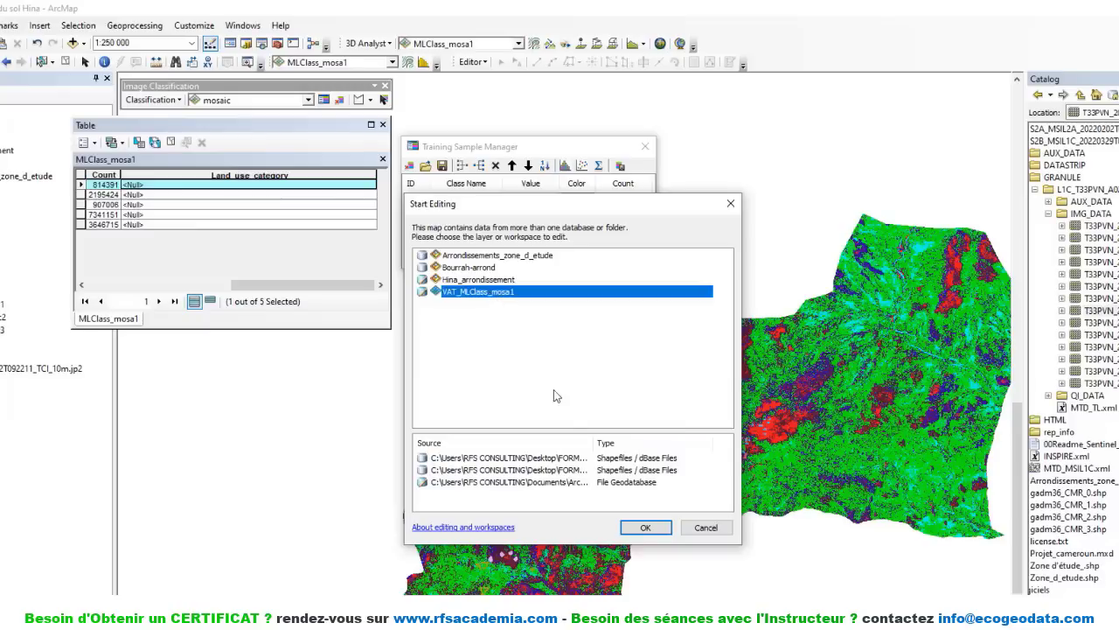
click(643, 528)
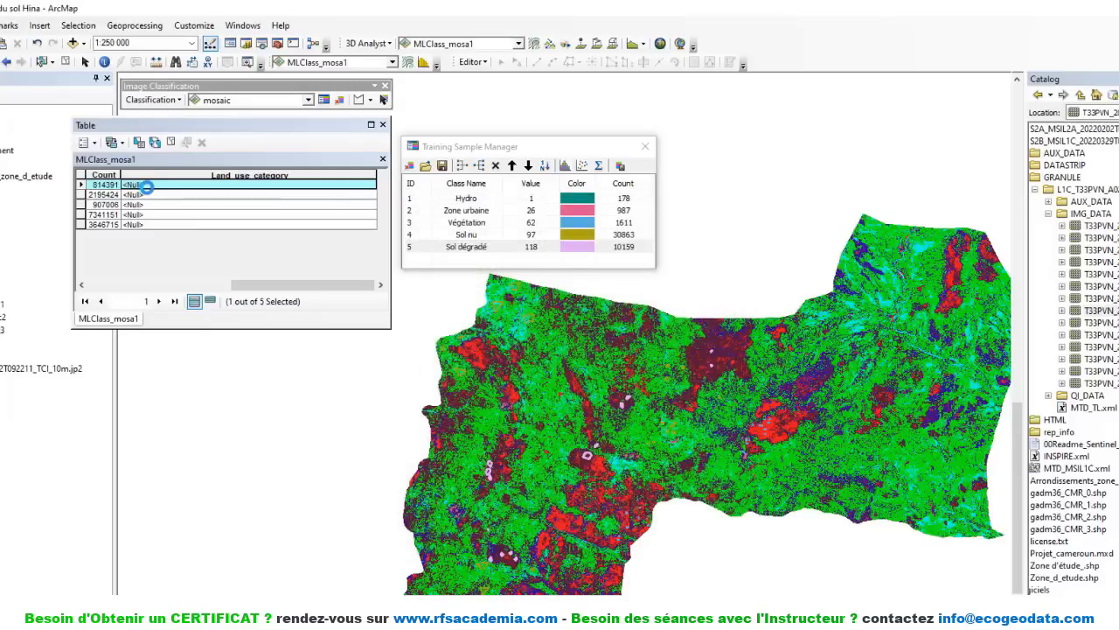
- Enter Hydrographie as the land use category of the first record
click(148, 185)
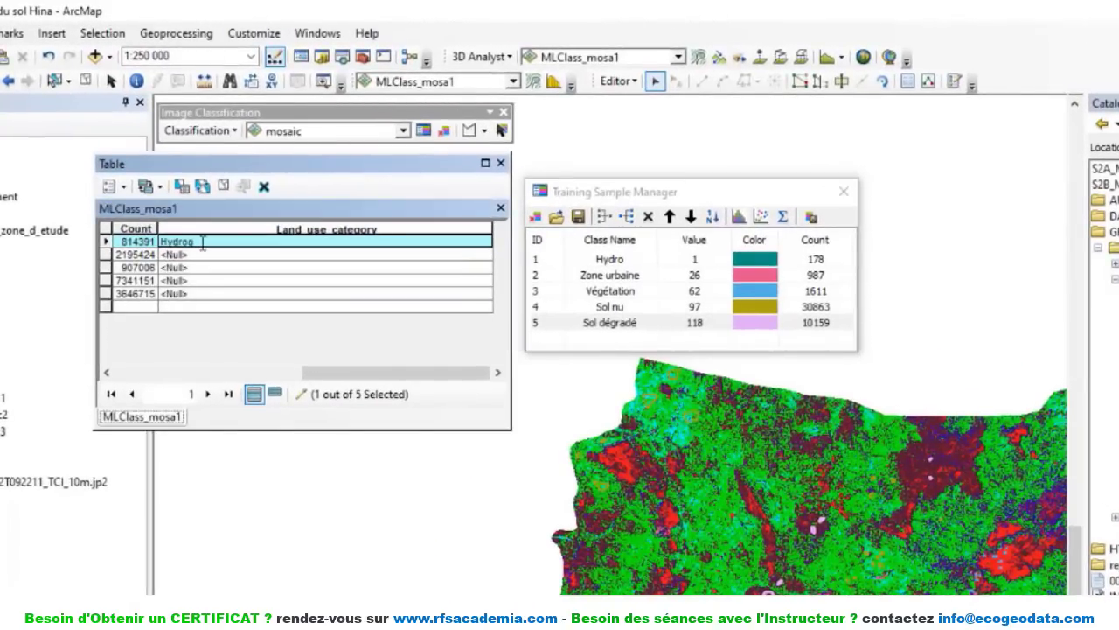
text(Hydrograp)
text(hie)
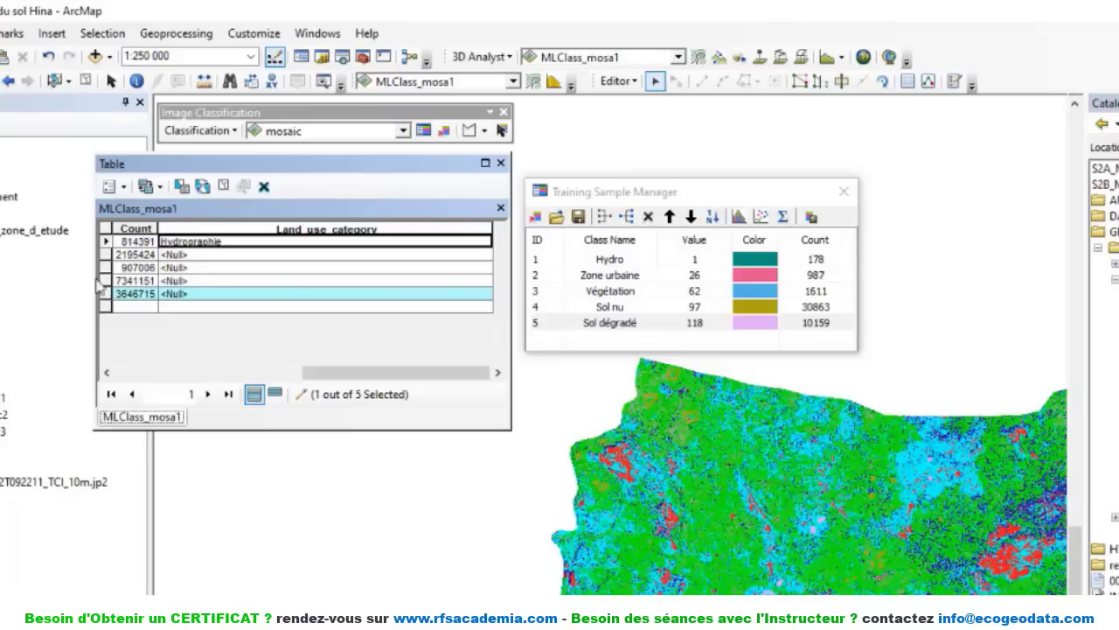
- Select the second record and enter Zone urbaine as its land use category
click(106, 257)
click(201, 256)
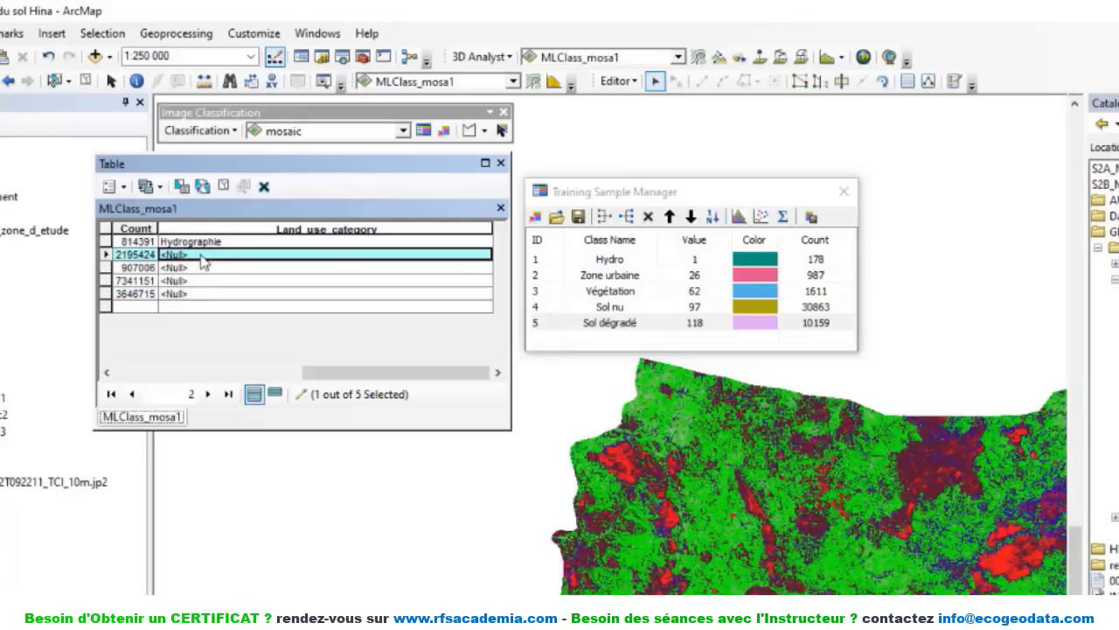
click(245, 268)
click(242, 255)
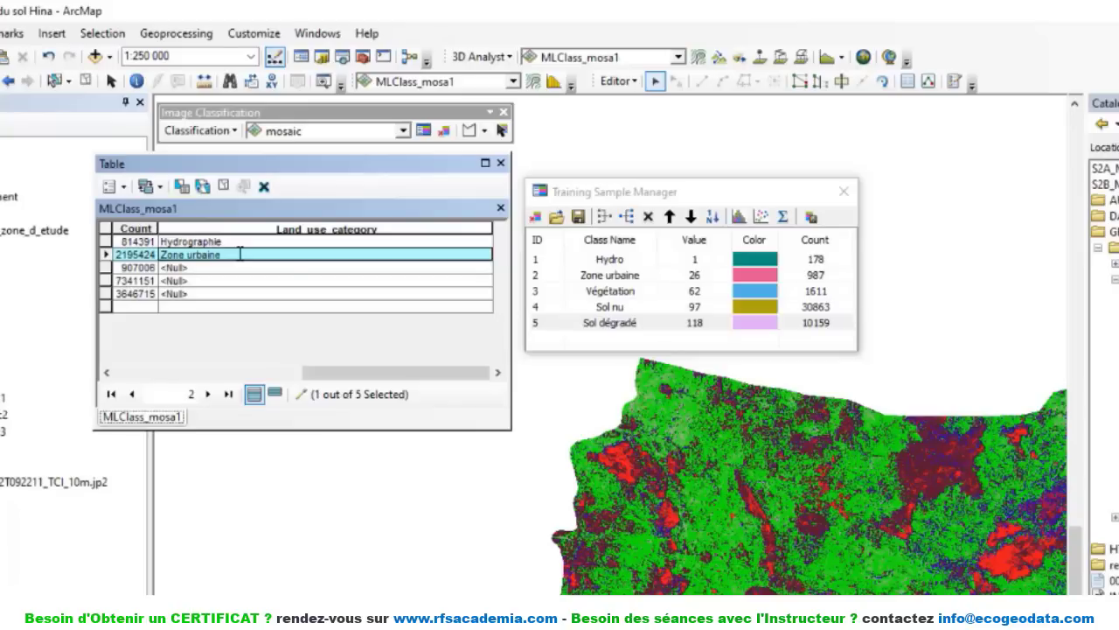
- Enter Végétation as the land use category of the third record and Sol nu for the fourth
click(105, 267)
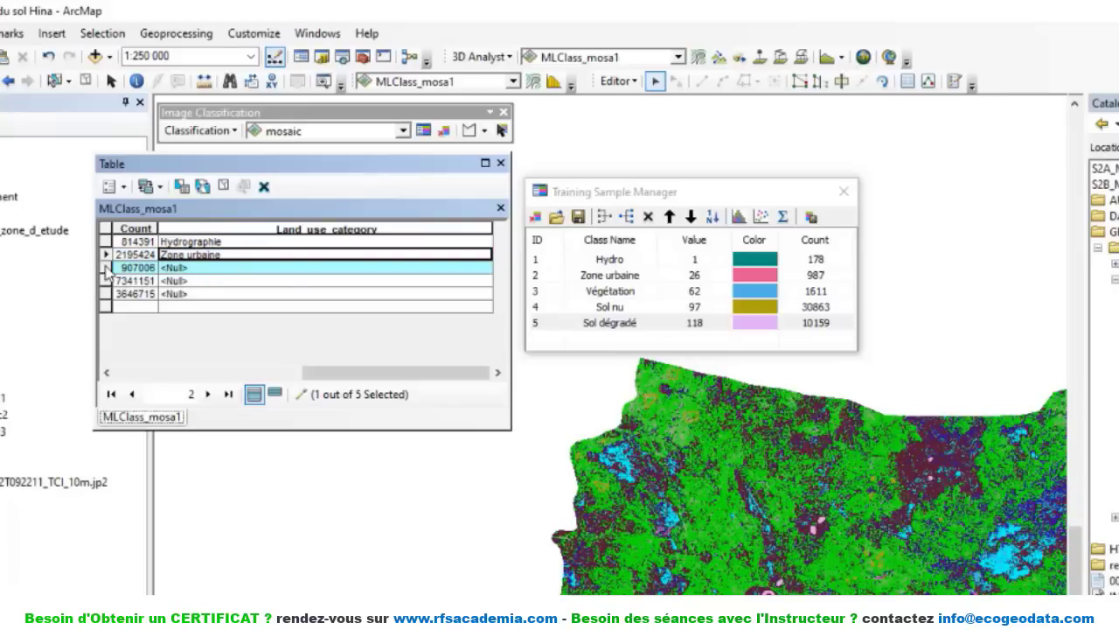
click(184, 272)
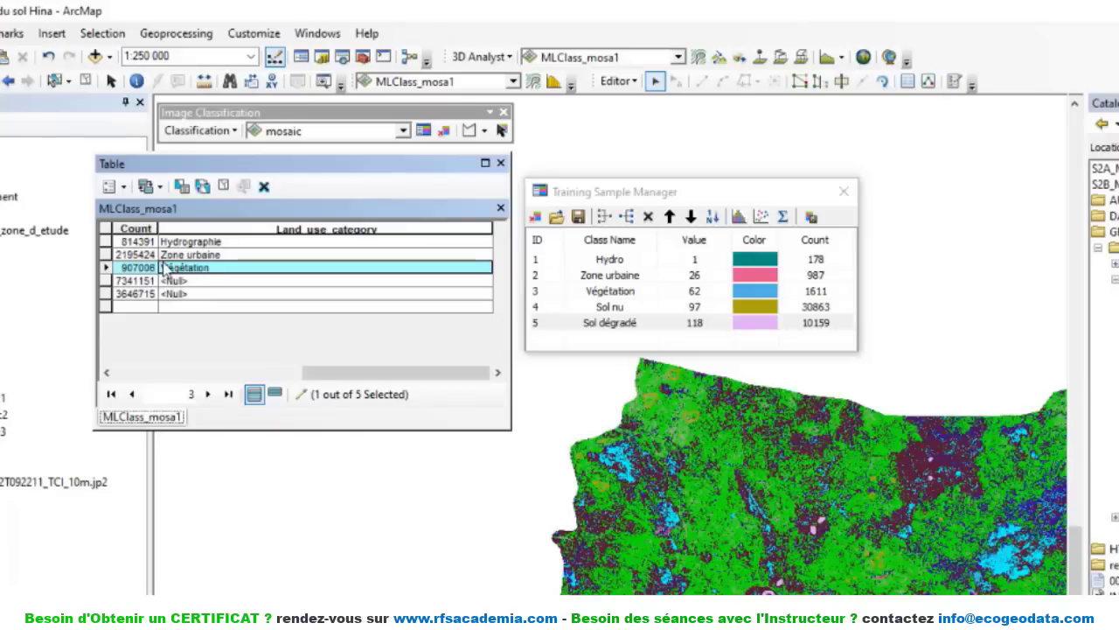
click(104, 281)
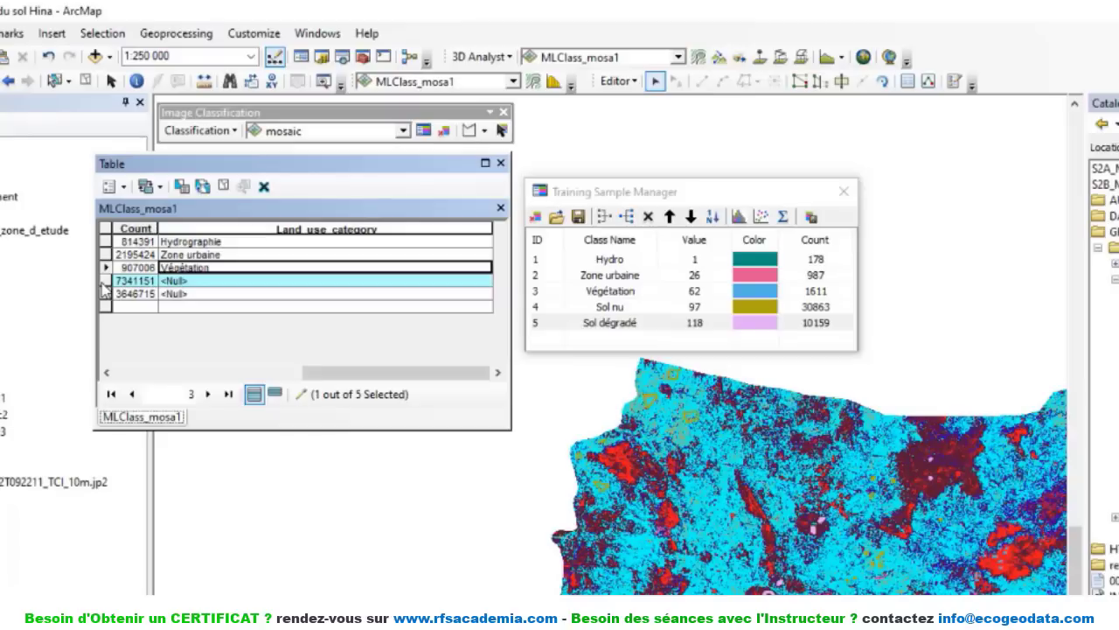
click(176, 281)
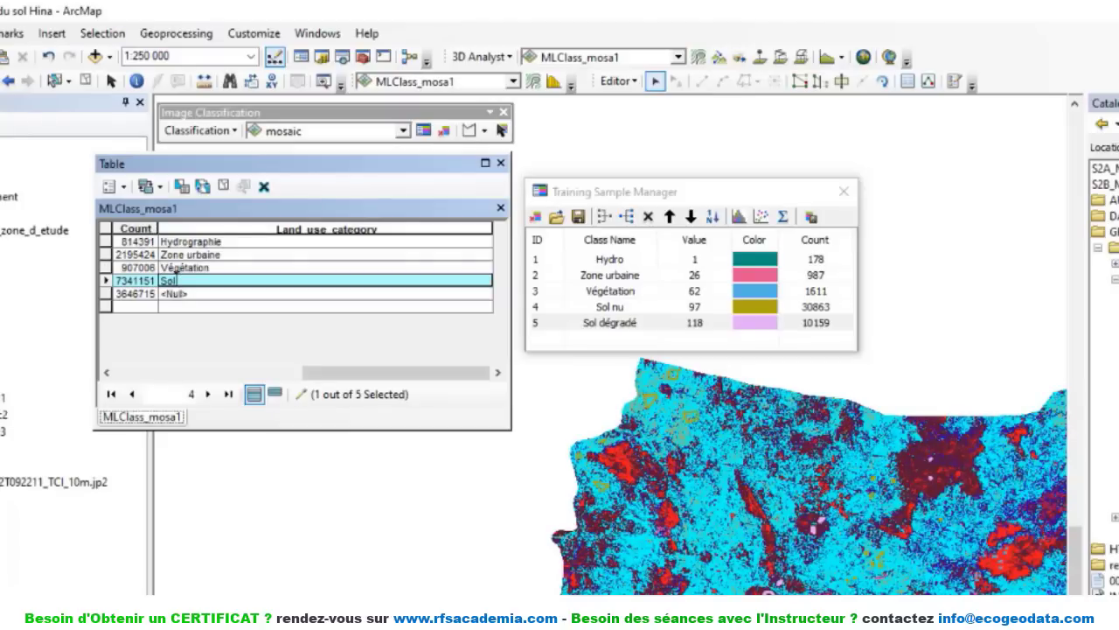
- Select the fifth record and enter Sol dégradé as its land use category
click(207, 297)
click(106, 295)
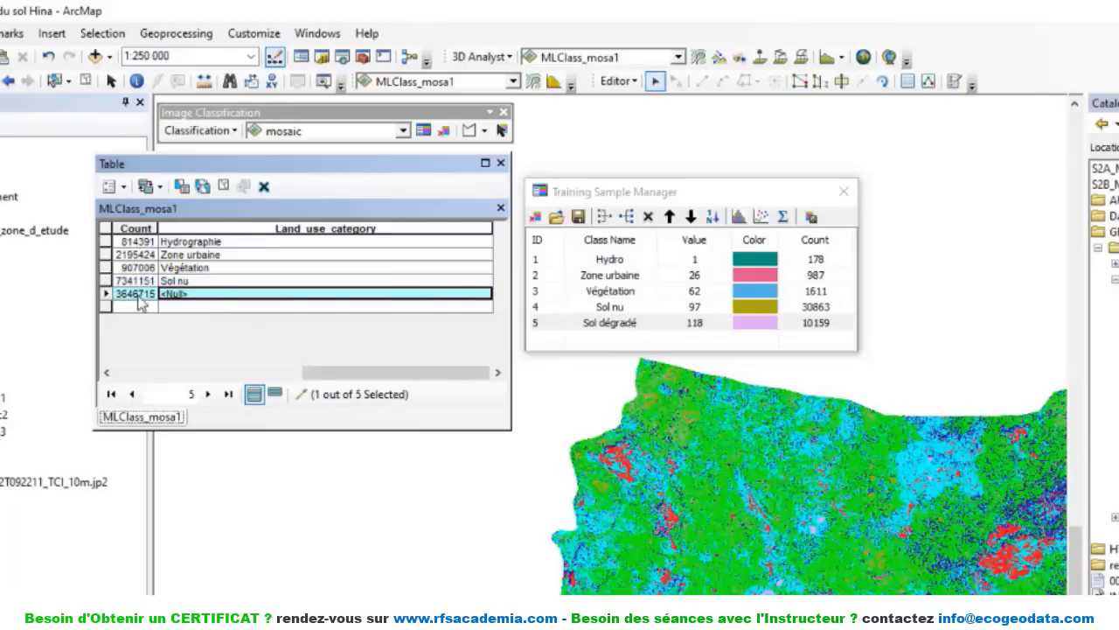
click(175, 296)
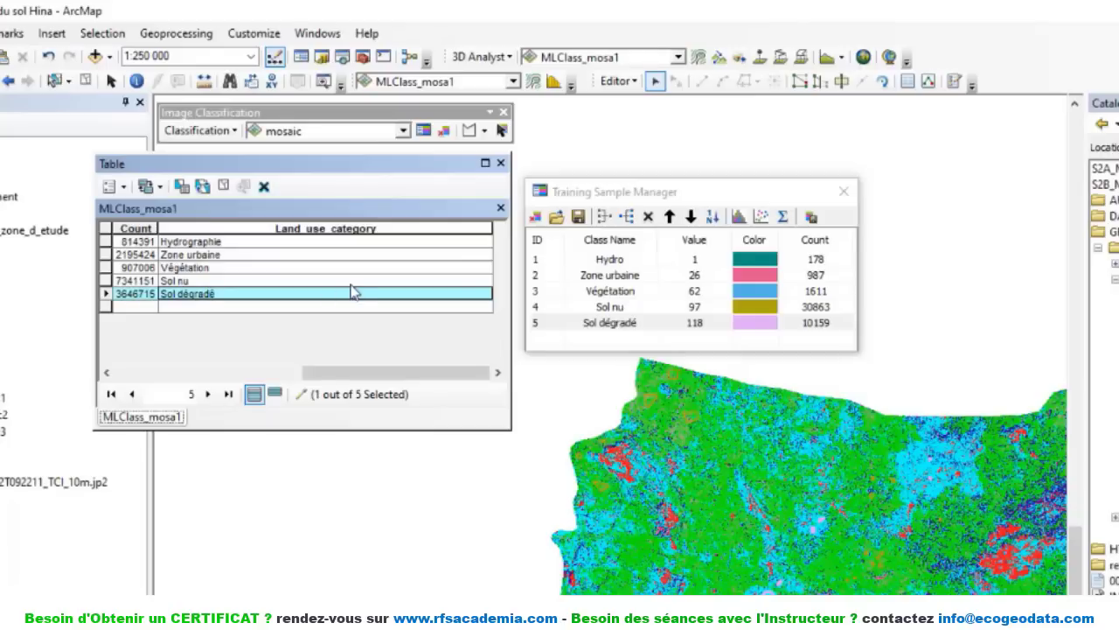
- Stop the edit session and save the edits to the MLClass_mosa1 table
click(612, 322)
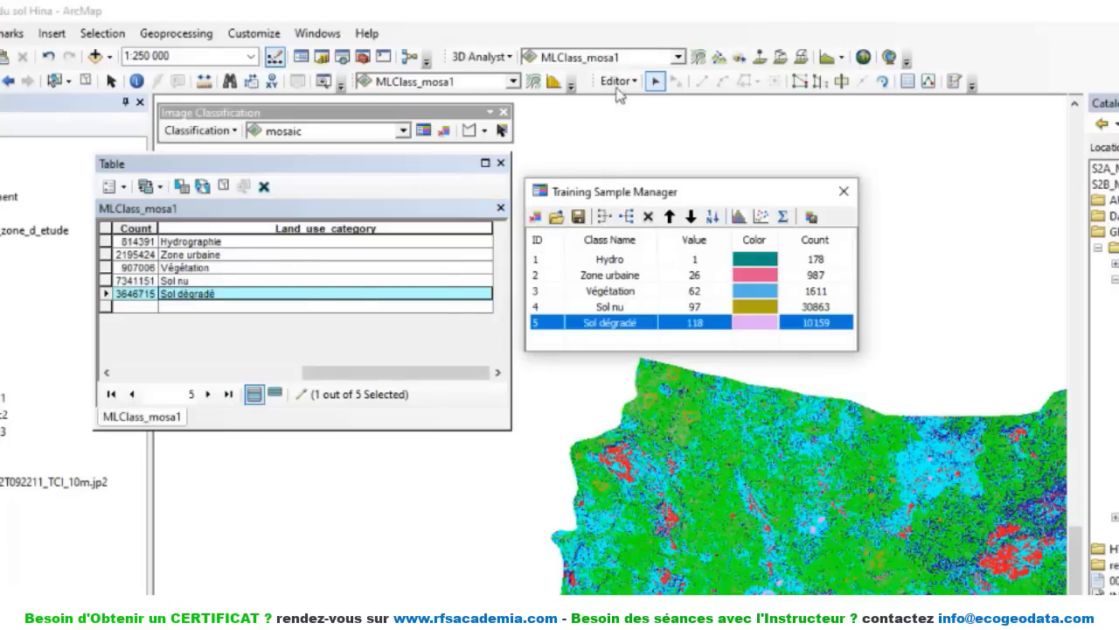
click(655, 82)
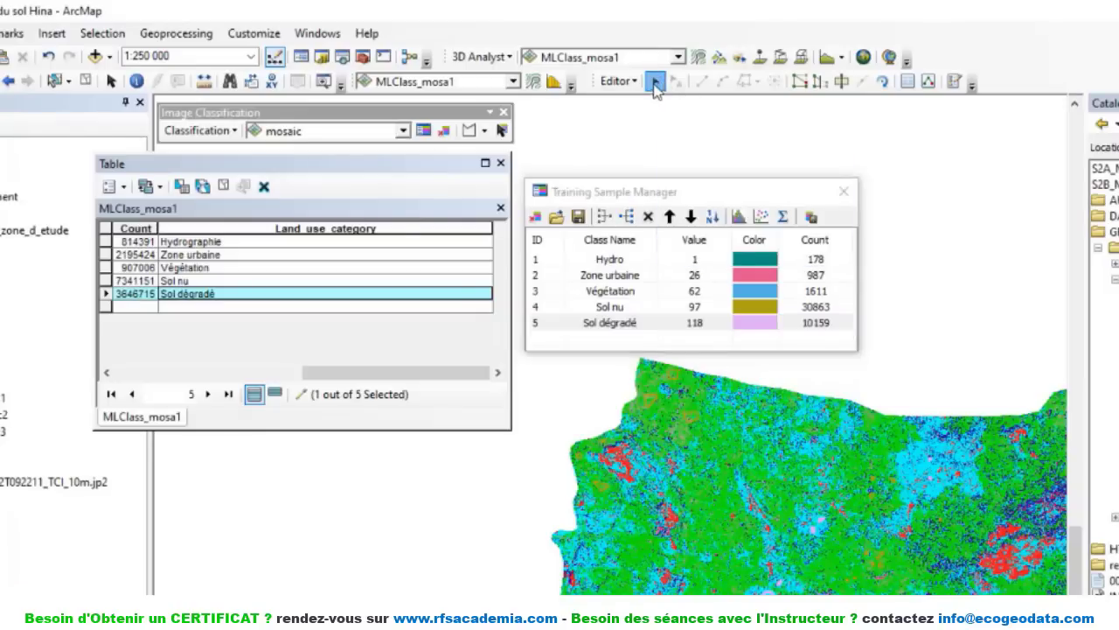
click(619, 80)
click(646, 119)
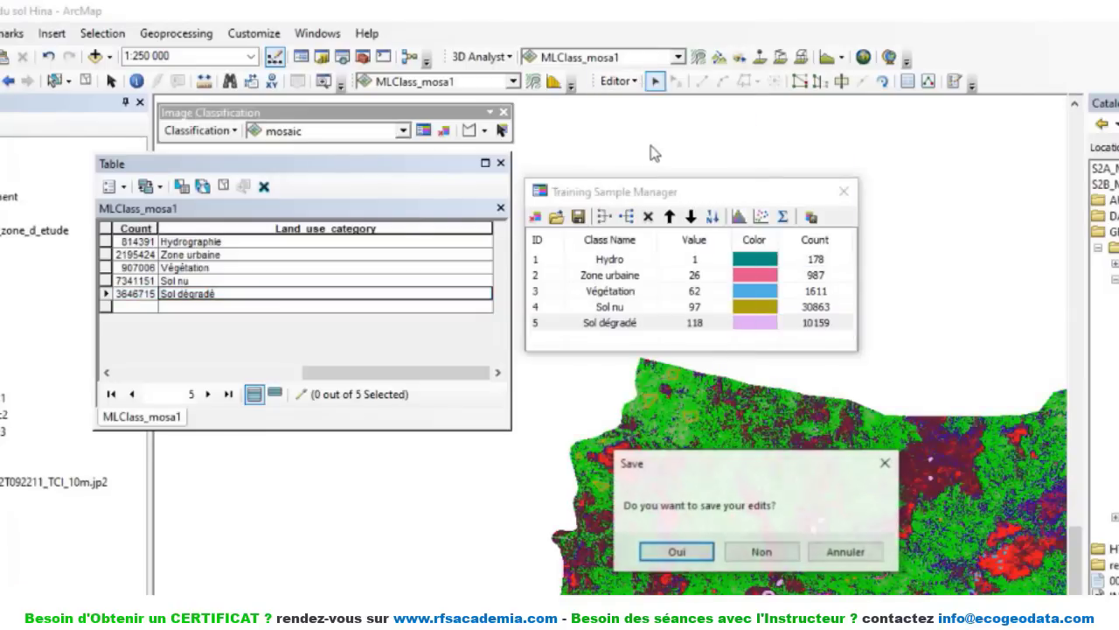
click(680, 551)
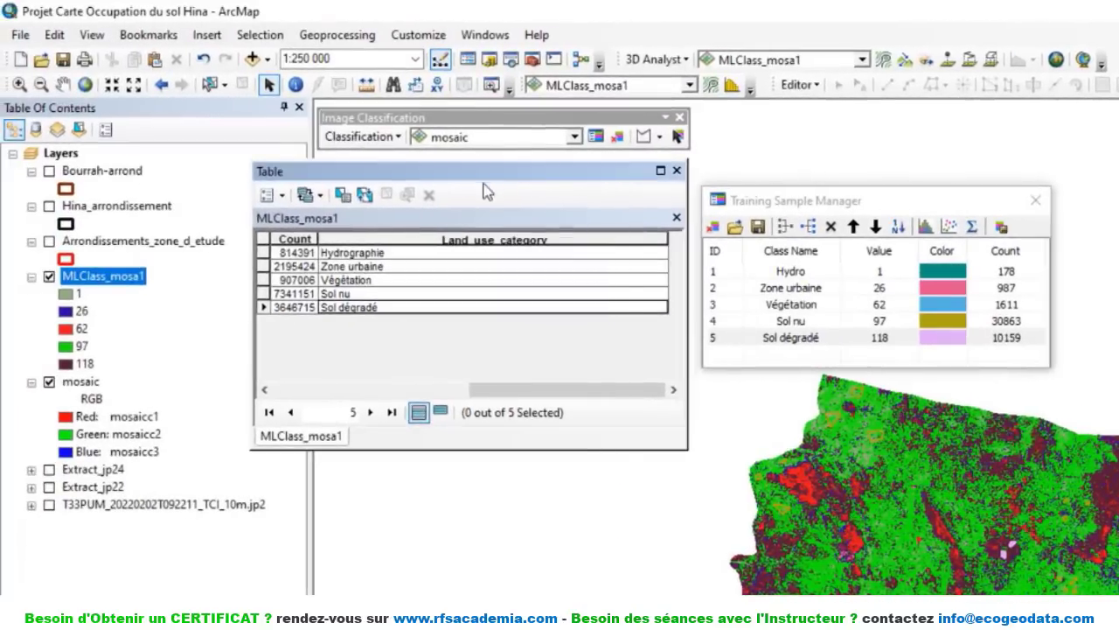
- Set the MLClass_mosa1 layer's unique-values symbology to use Land_use_category as its value field
drag(487, 172, 417, 177)
right_click(96, 278)
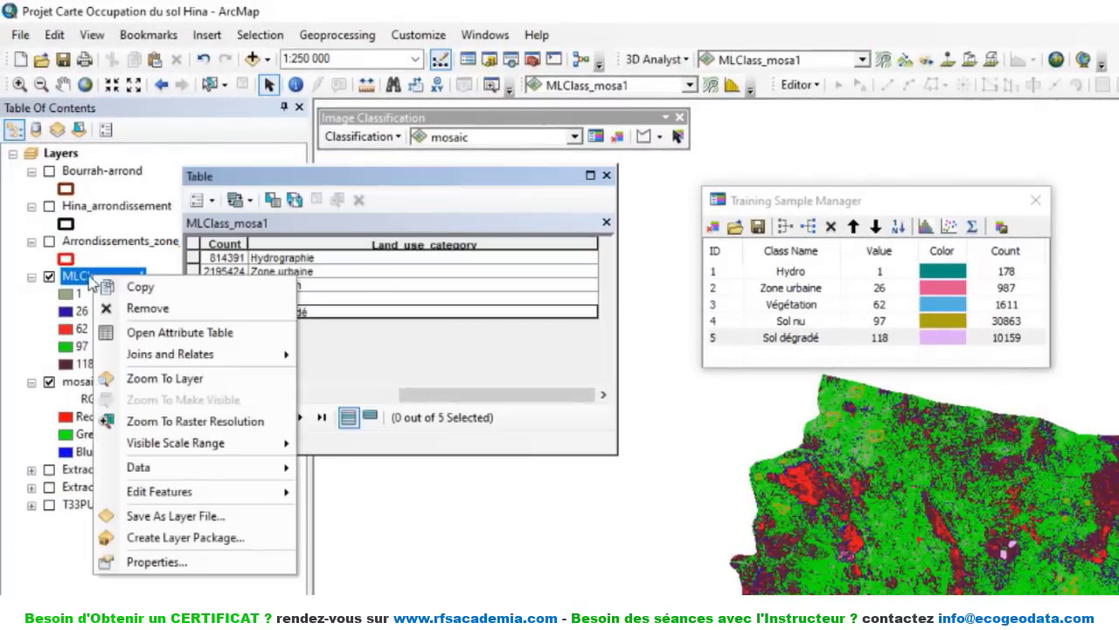
click(161, 569)
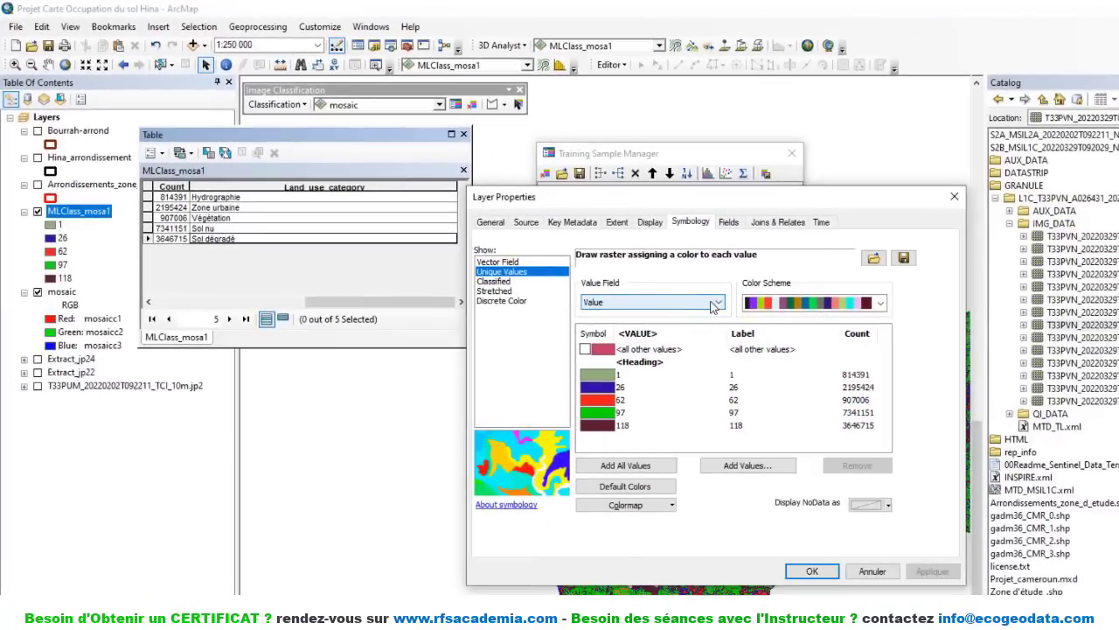
click(719, 304)
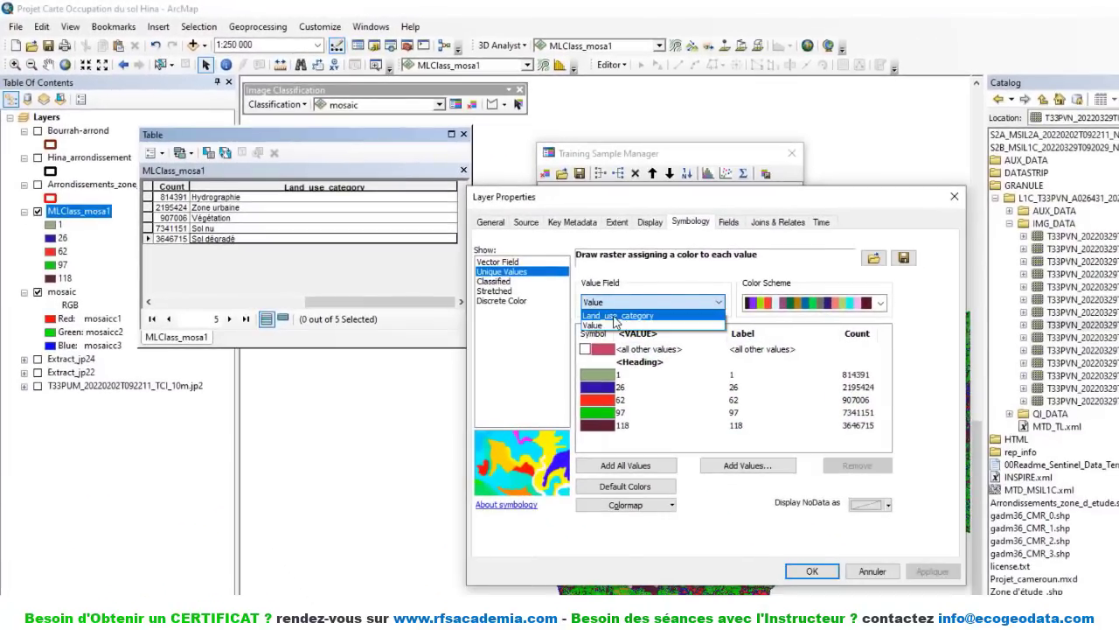
click(617, 315)
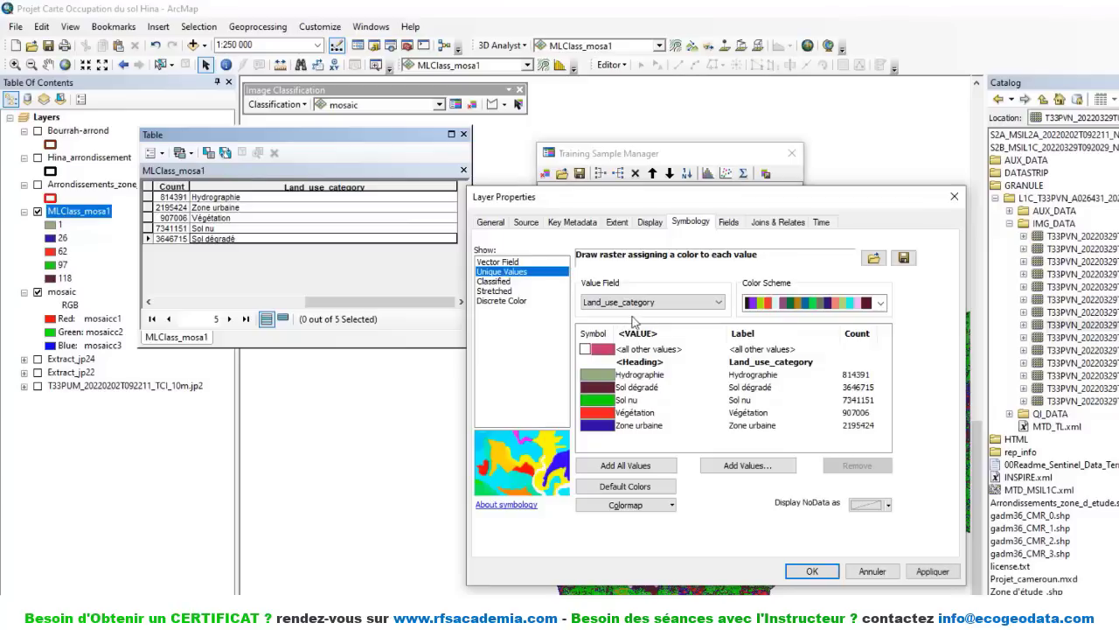
- Colour the Hydrographie class bright blue and the Sol dégradé class orange
click(604, 376)
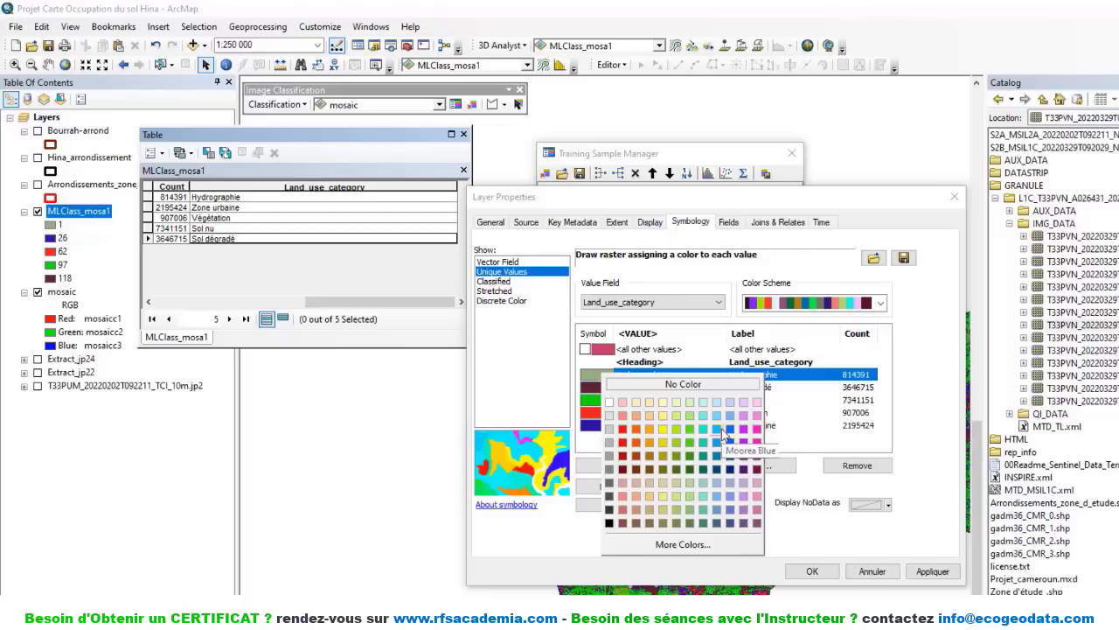
click(717, 417)
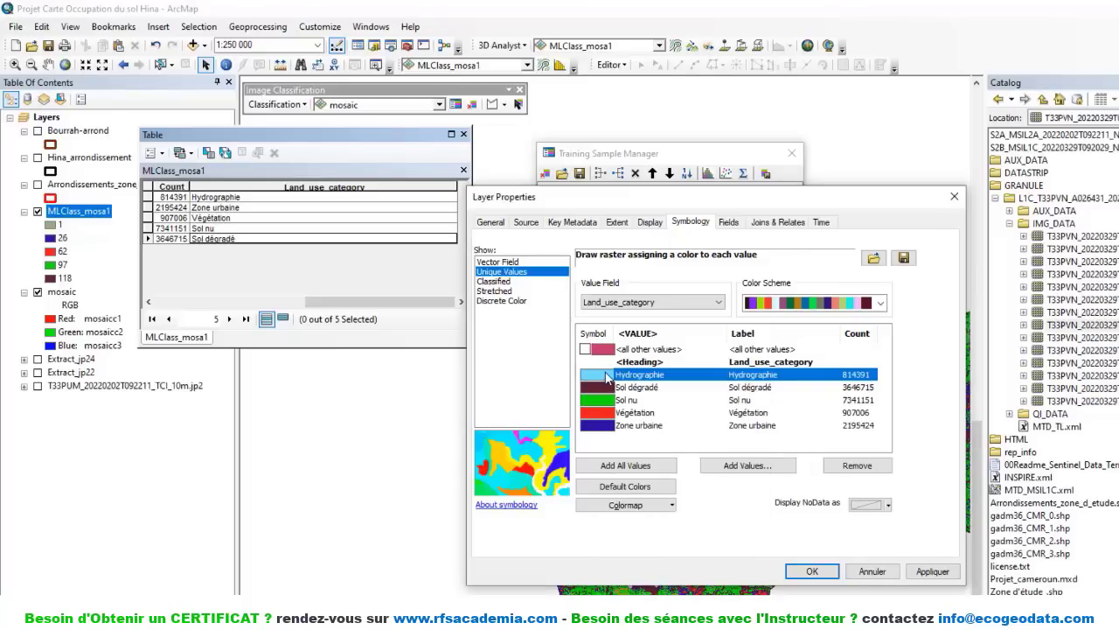
click(608, 376)
click(699, 433)
click(602, 390)
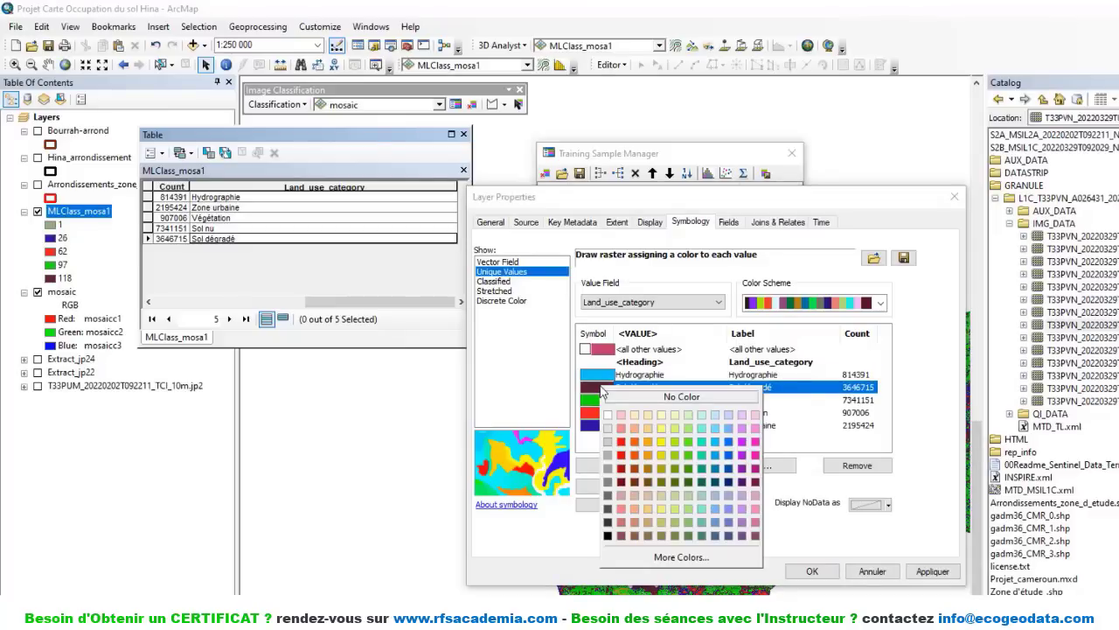
click(648, 456)
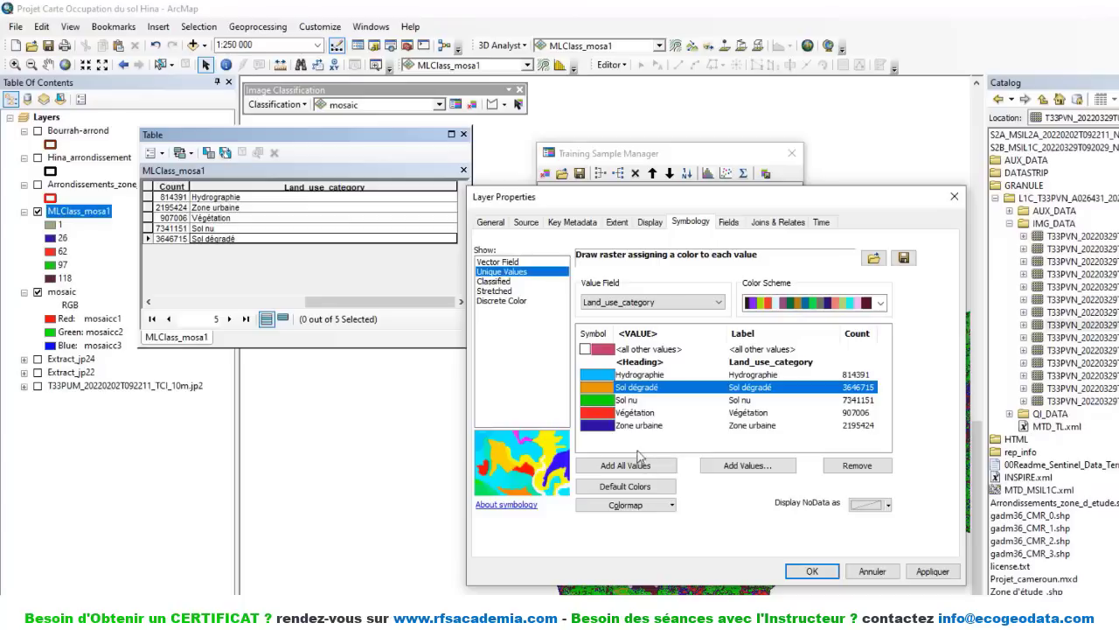
- Colour the Sol nu class yellow and the Végétation class olive green
click(601, 401)
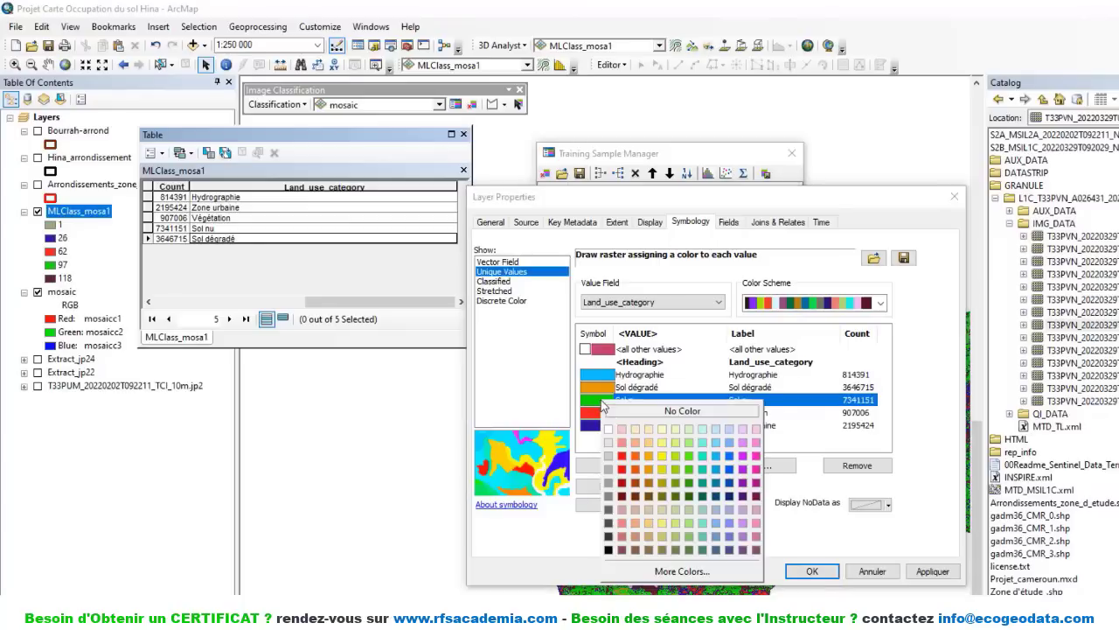
click(663, 475)
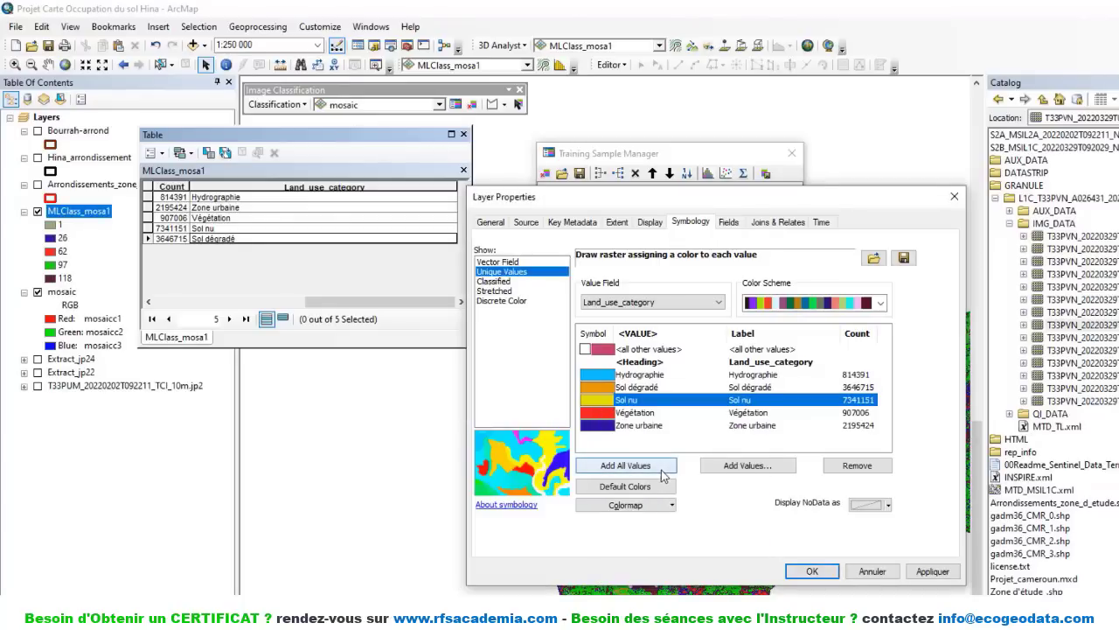
click(597, 414)
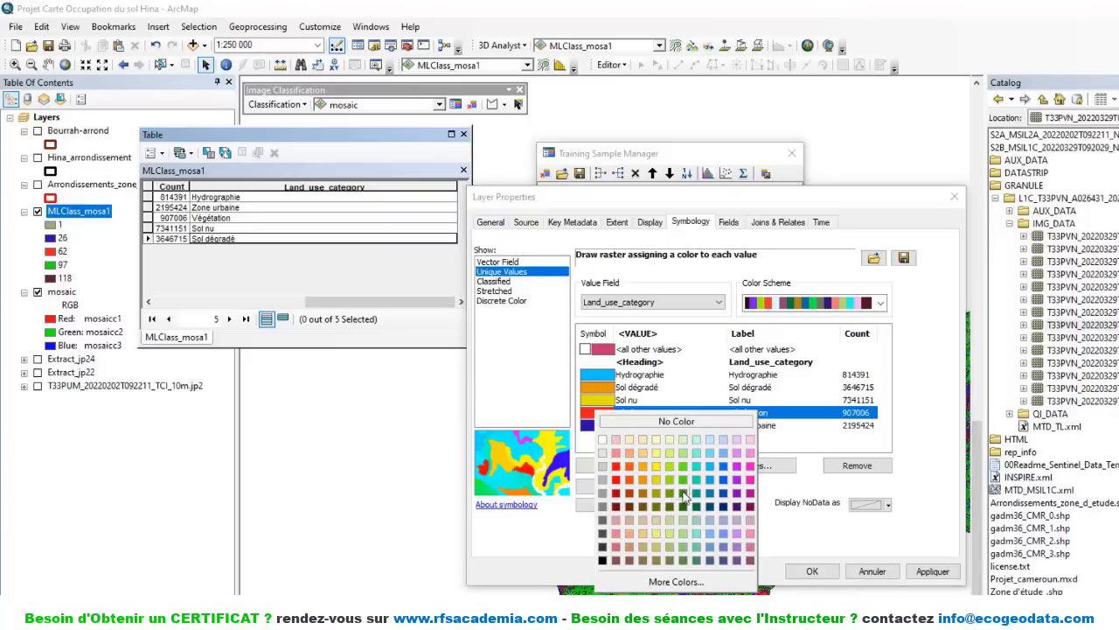
click(670, 495)
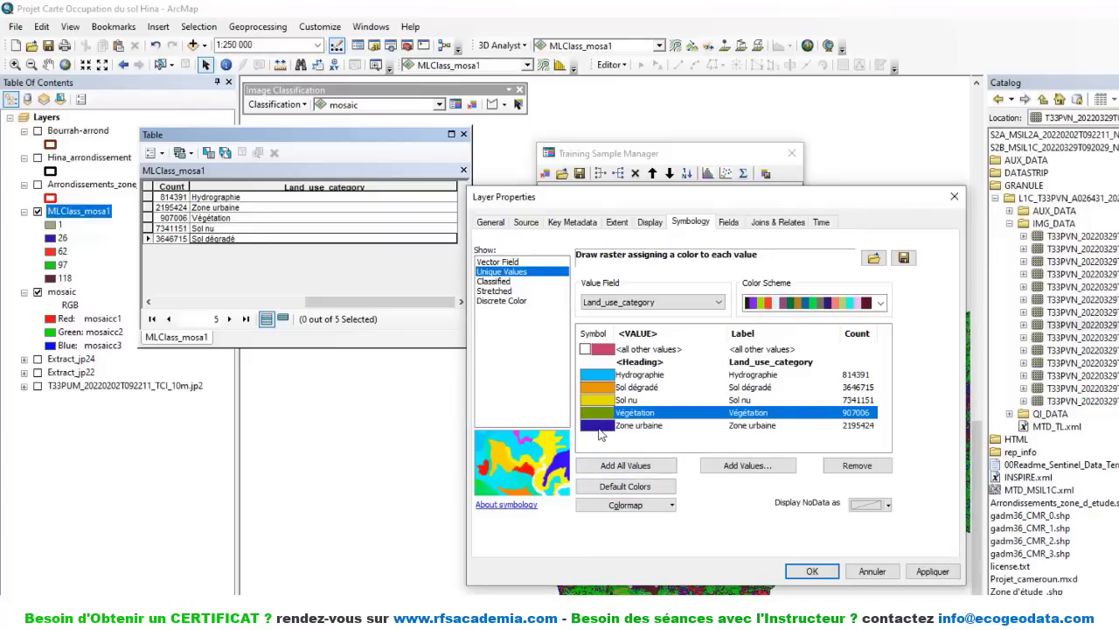
- Colour the Zone urbaine class dark red and apply the new symbology to the MLClass_mosa1 layer
click(598, 425)
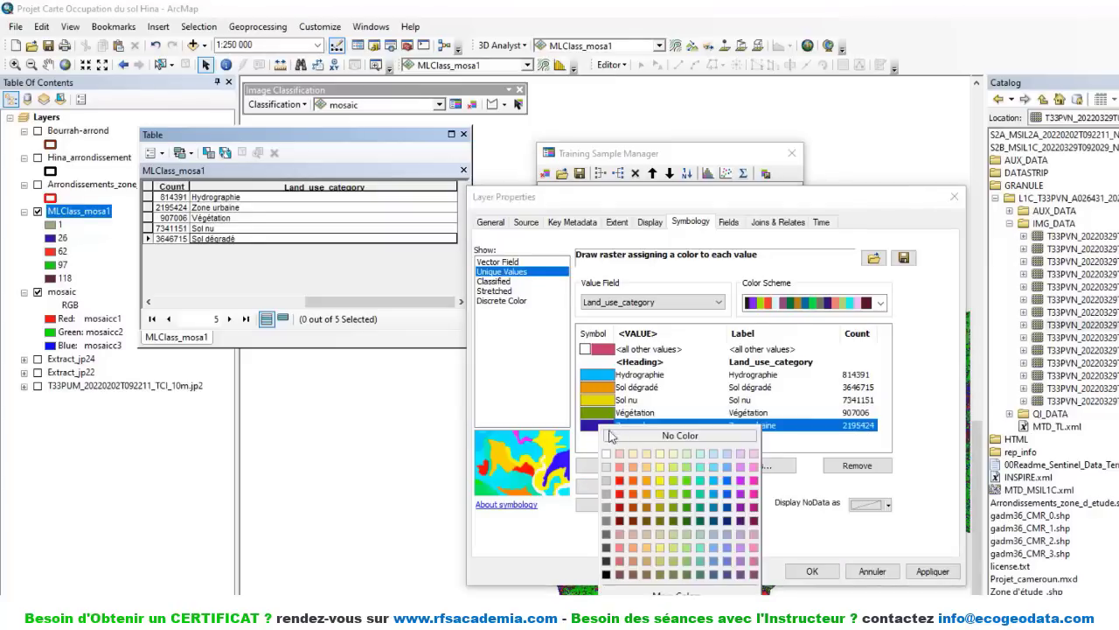
click(621, 510)
click(598, 426)
click(621, 522)
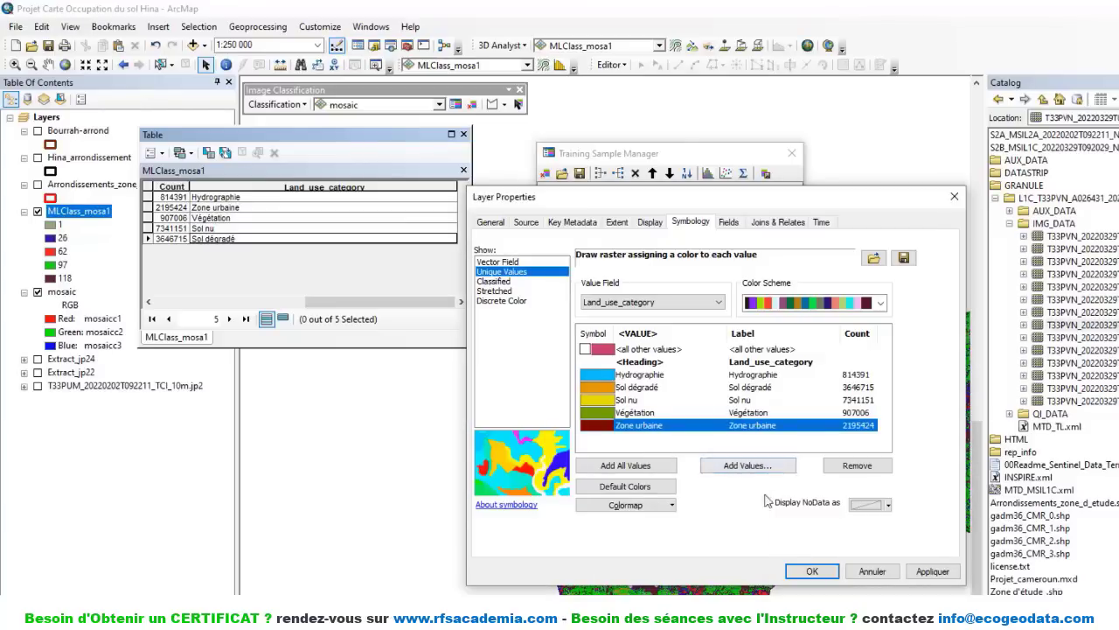
click(926, 573)
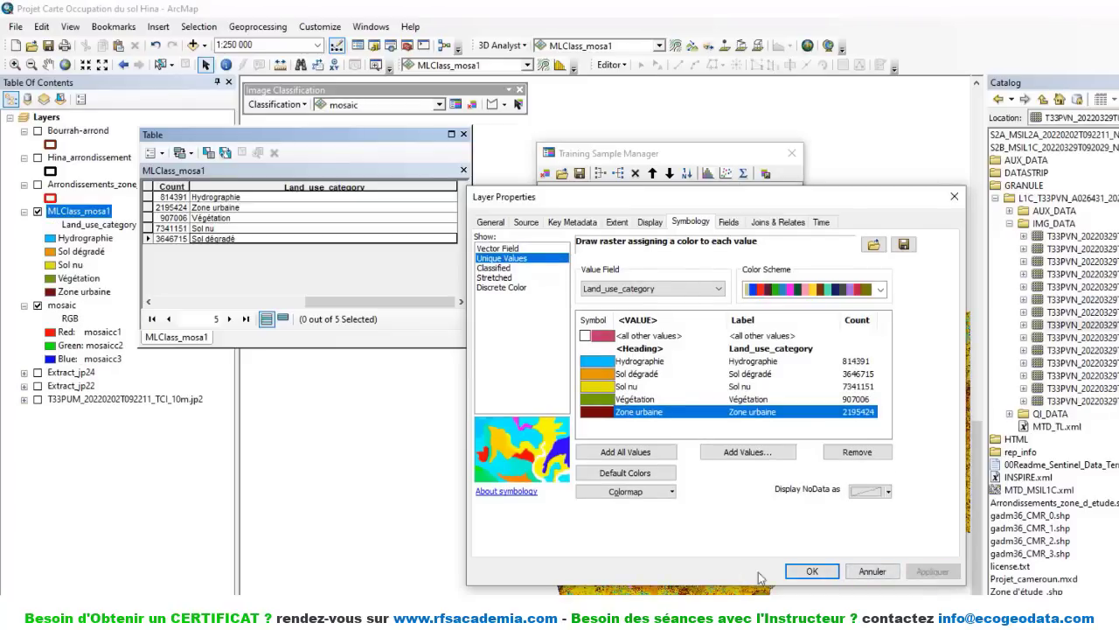
click(810, 572)
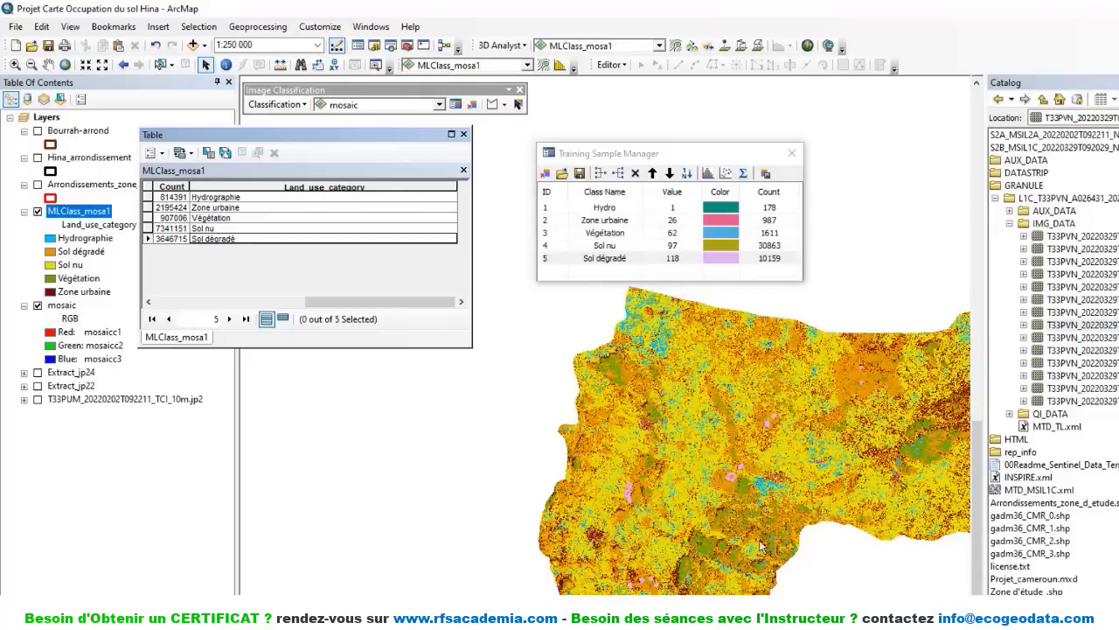
- Recolour the Végétation class of MLClass_mosa1 to a purer medium green and apply the change
right_click(91, 212)
click(140, 429)
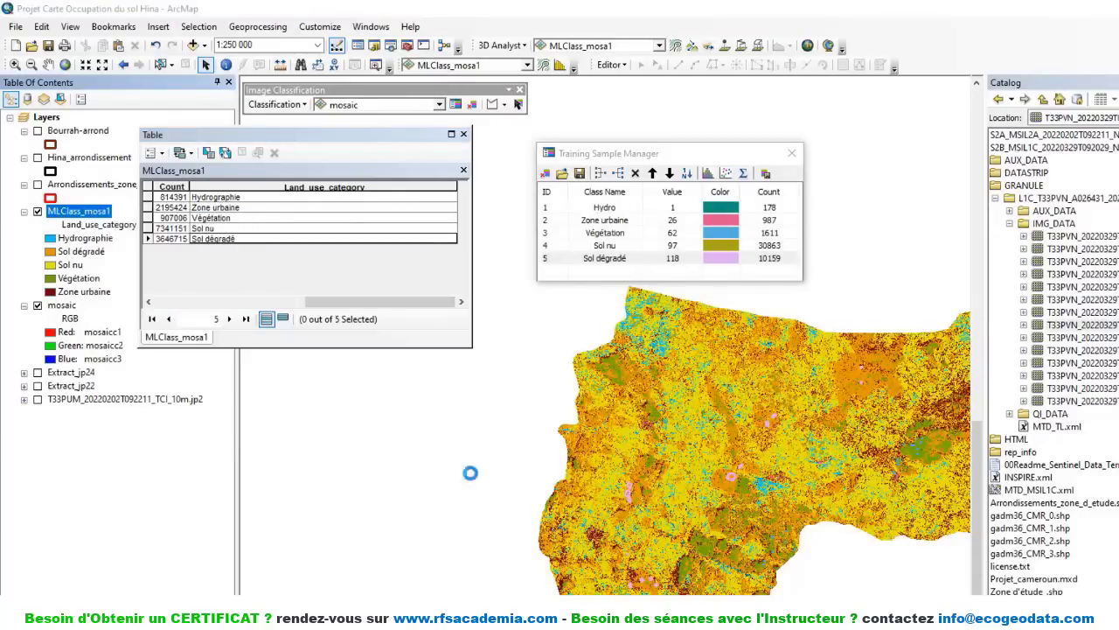
click(591, 414)
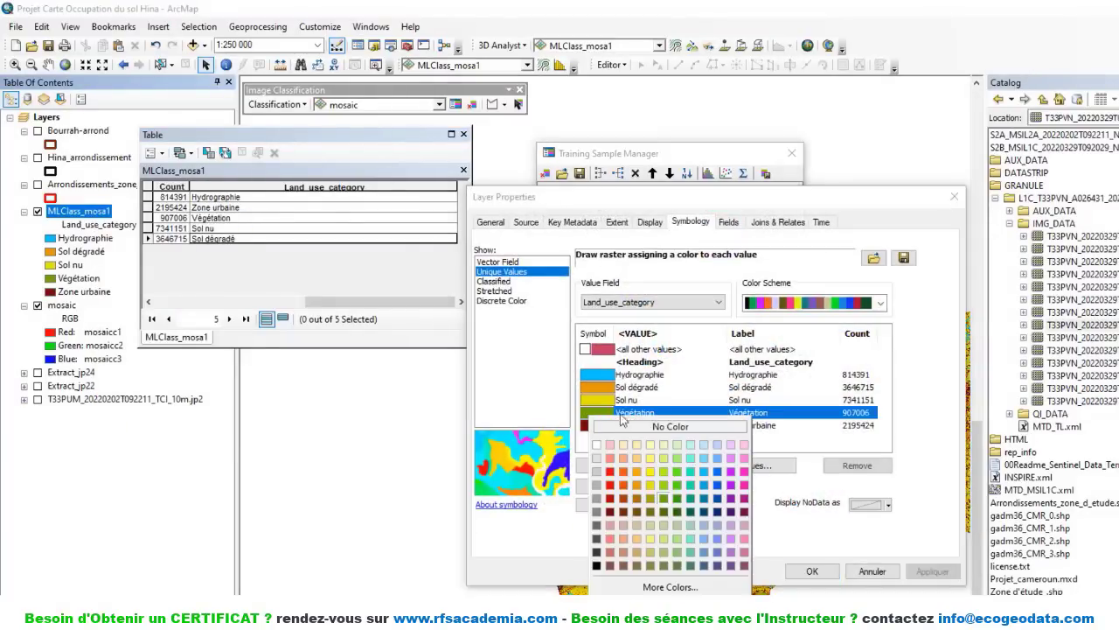
click(679, 490)
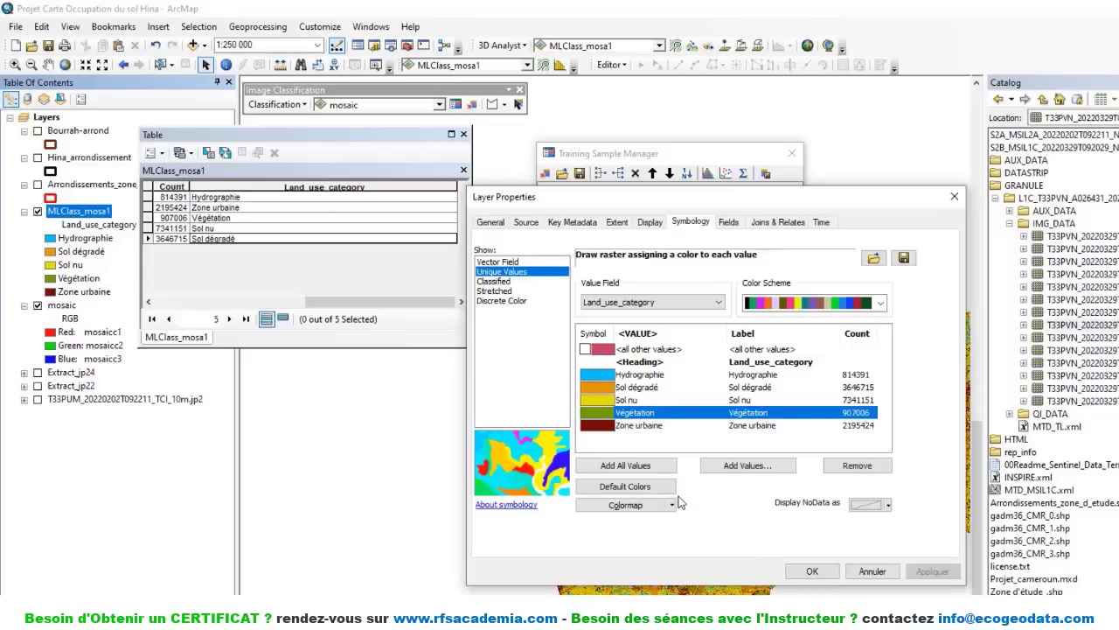
click(934, 573)
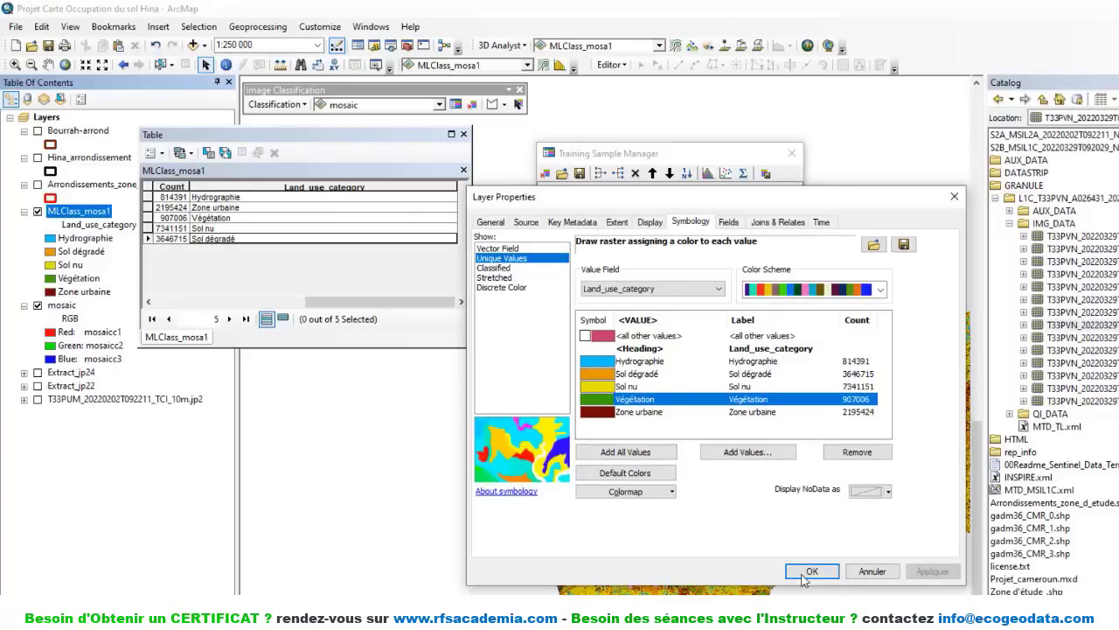
click(805, 573)
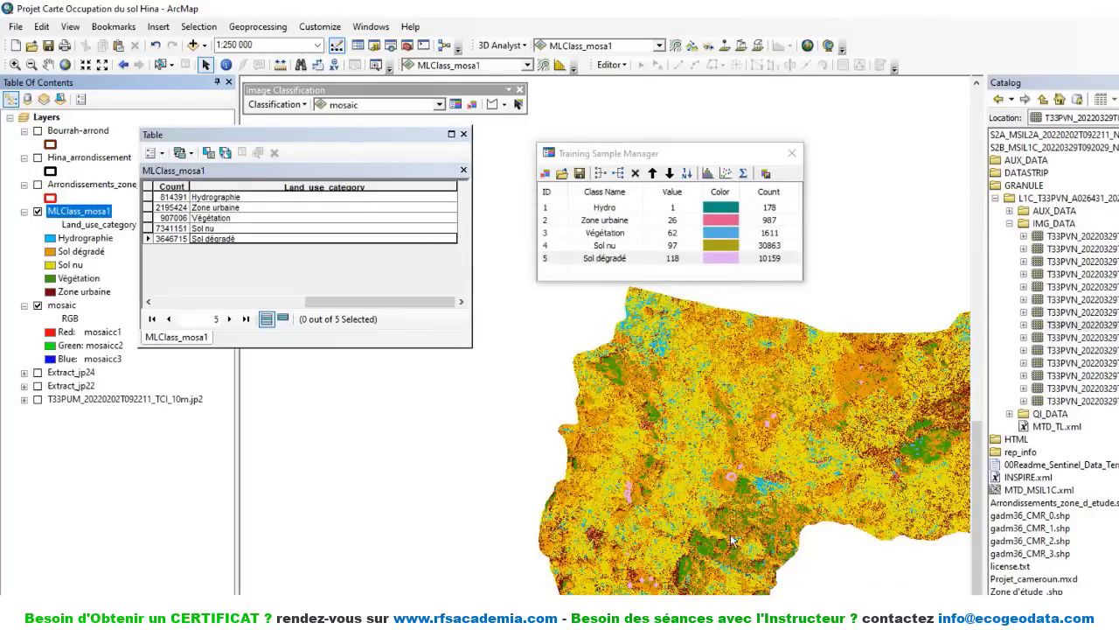
- Delete all five training classes, starting with Sol dégradé, and close the Training Sample Manager
drag(745, 509, 587, 517)
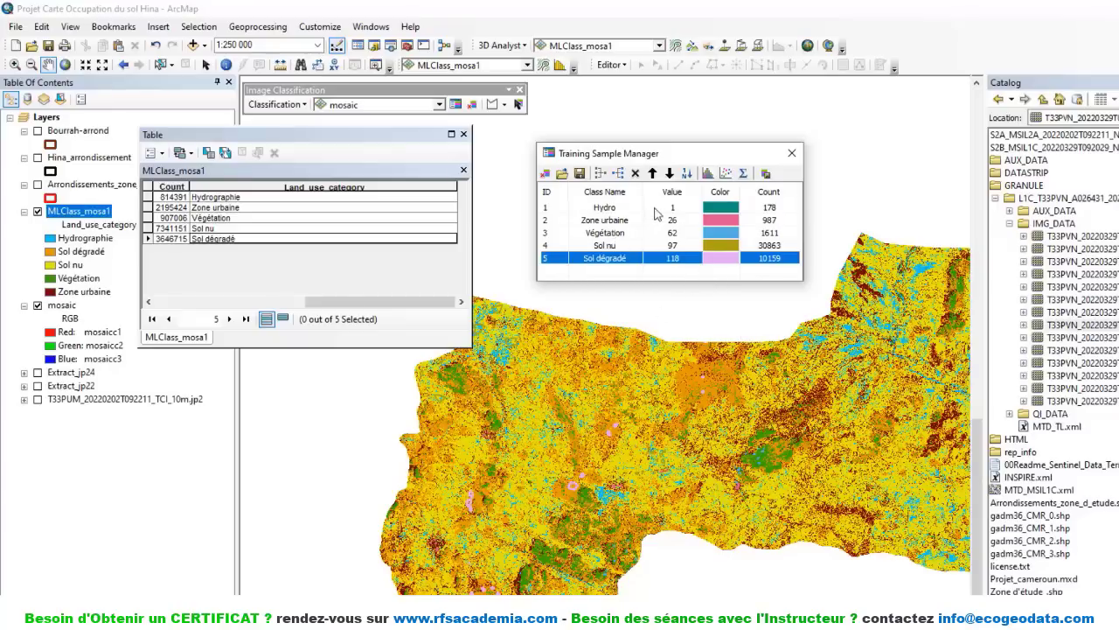
click(635, 174)
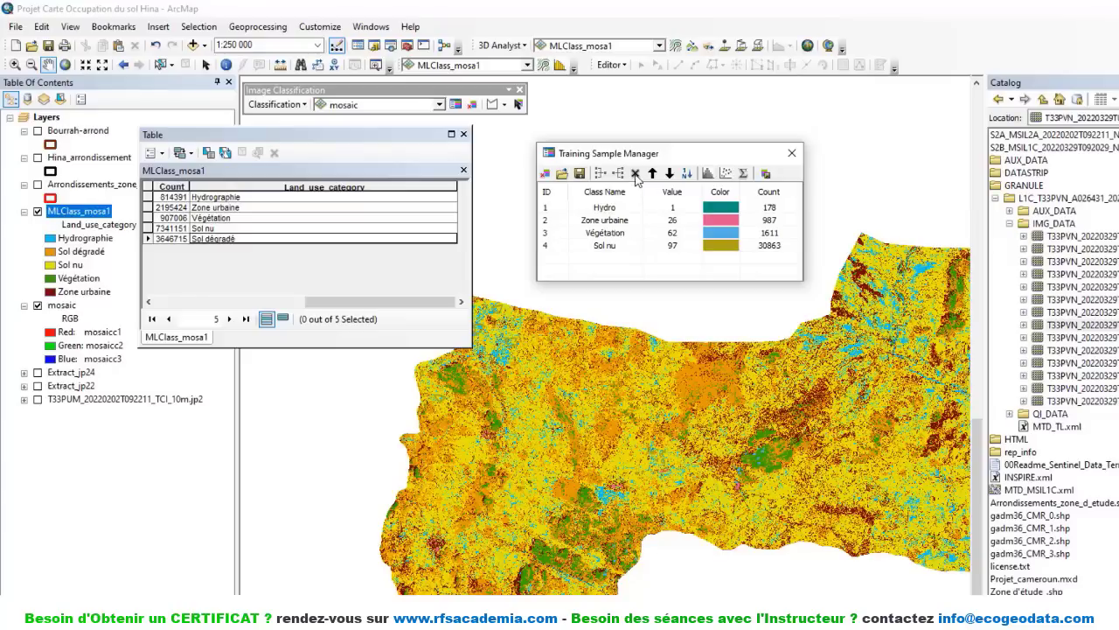
drag(669, 271, 664, 203)
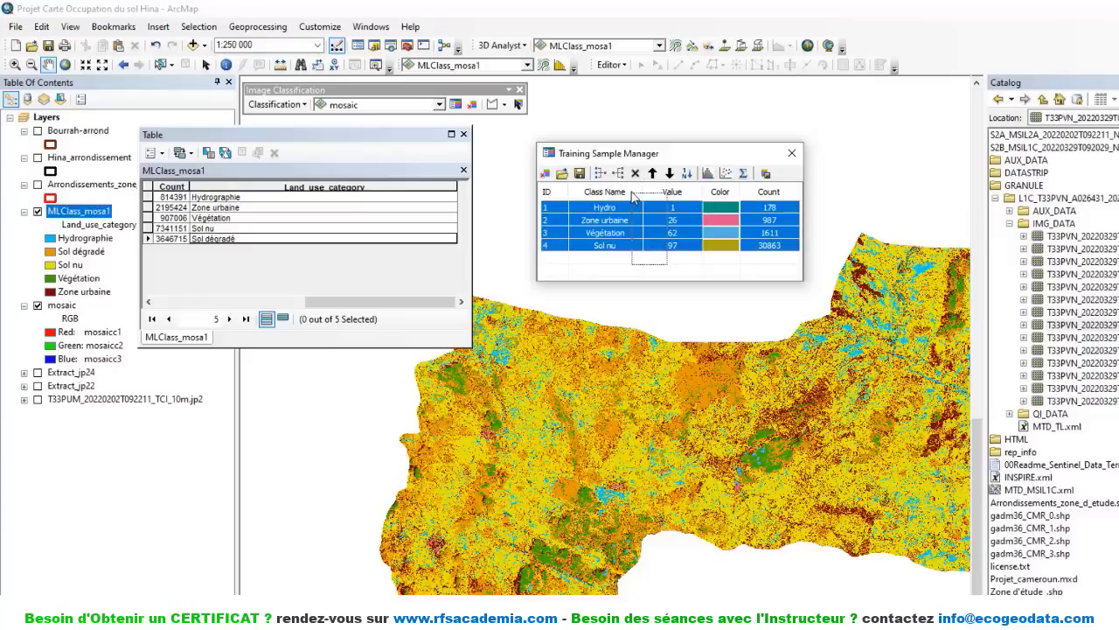
click(636, 174)
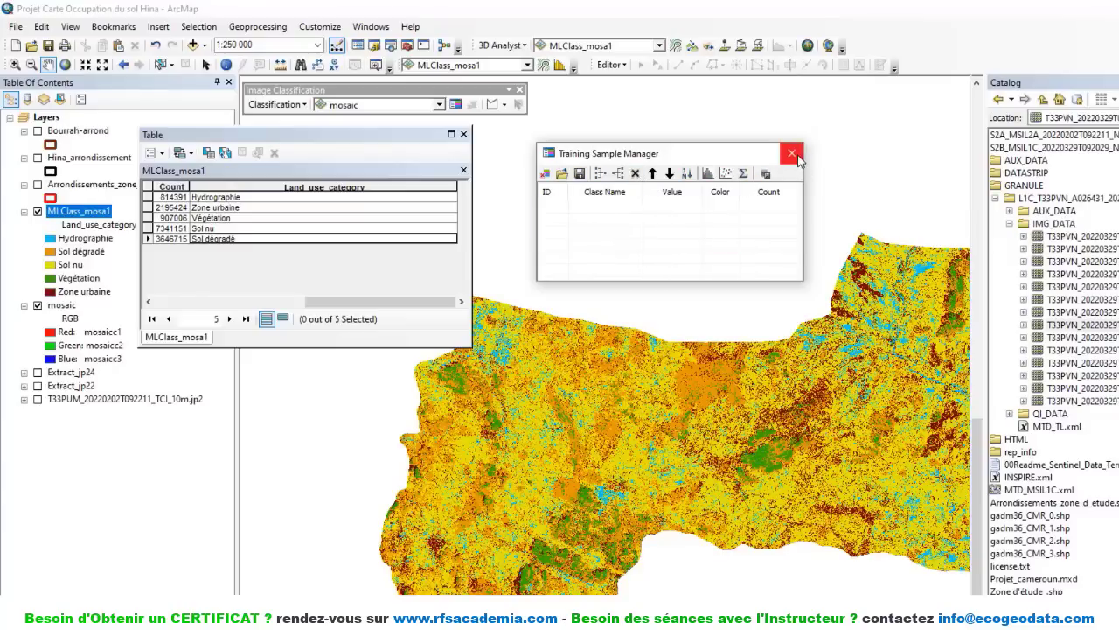
click(791, 153)
drag(741, 451, 695, 459)
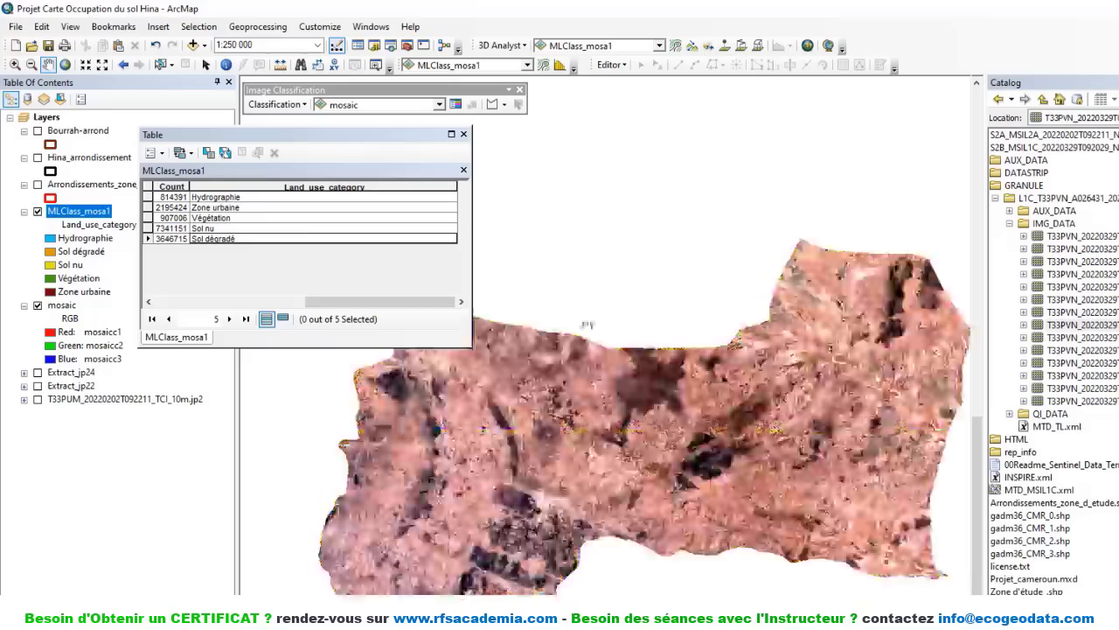